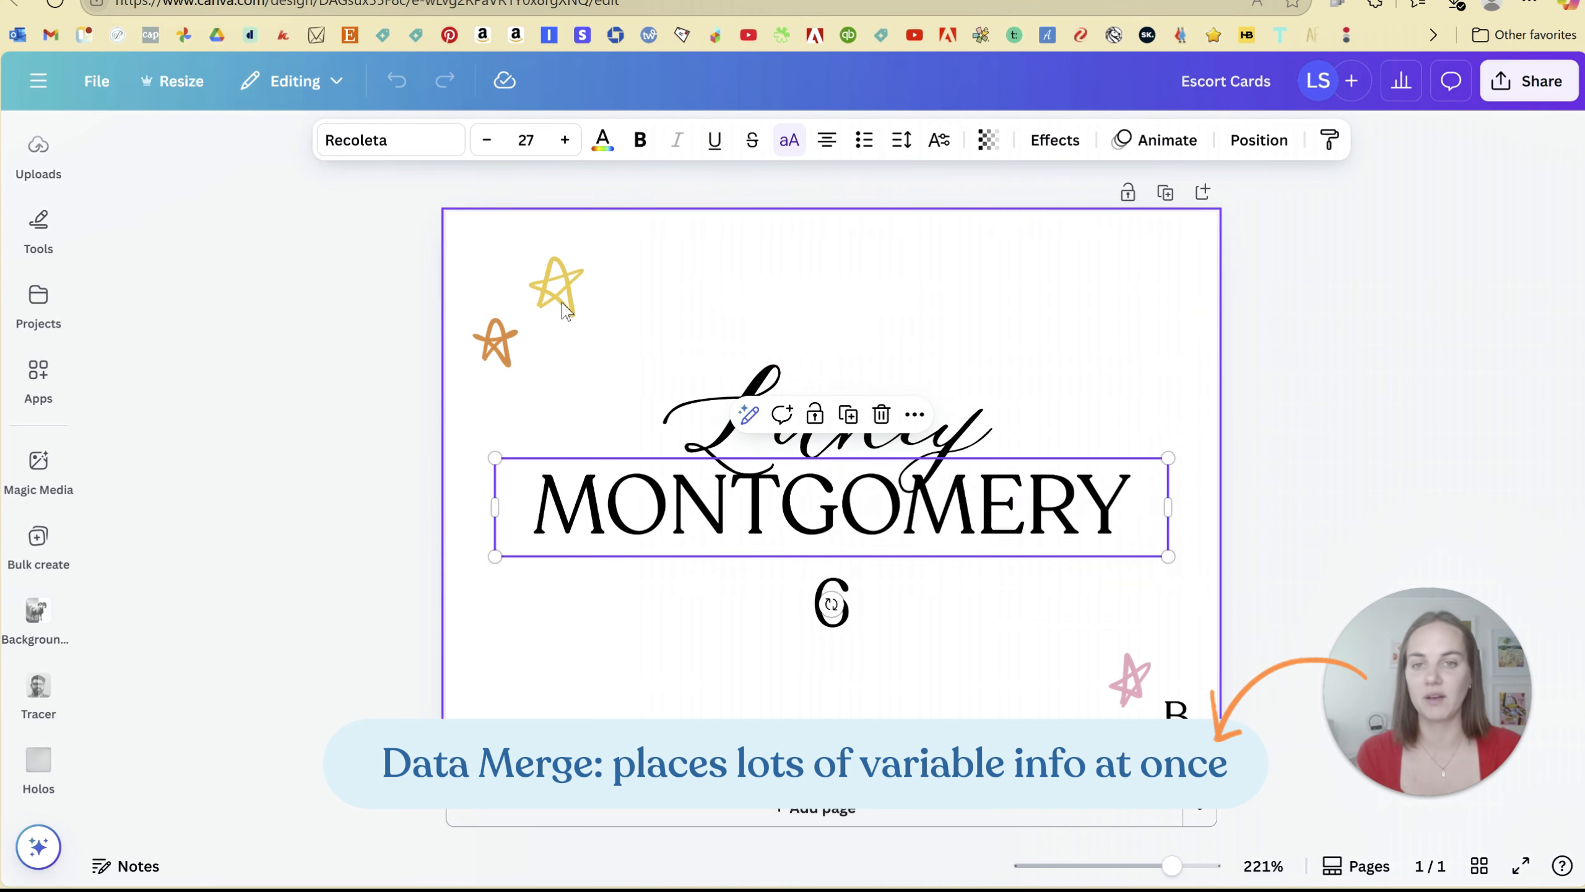
Review the orange star and meal letter on the escort card, and look through the meal columns of the guest list
left_click(495, 342)
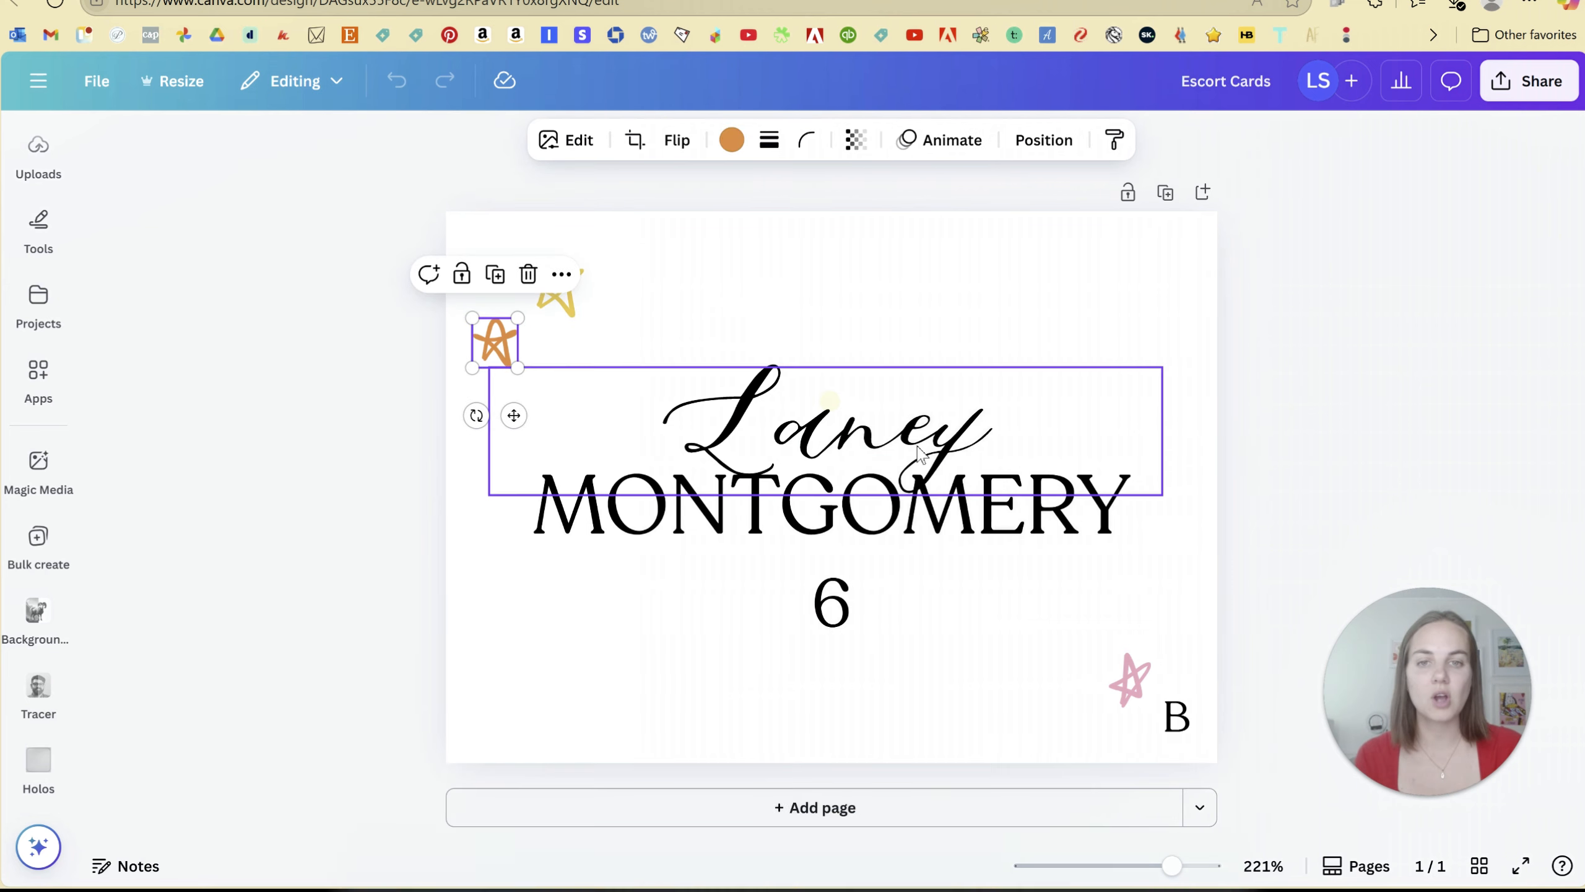
left_click(1176, 717)
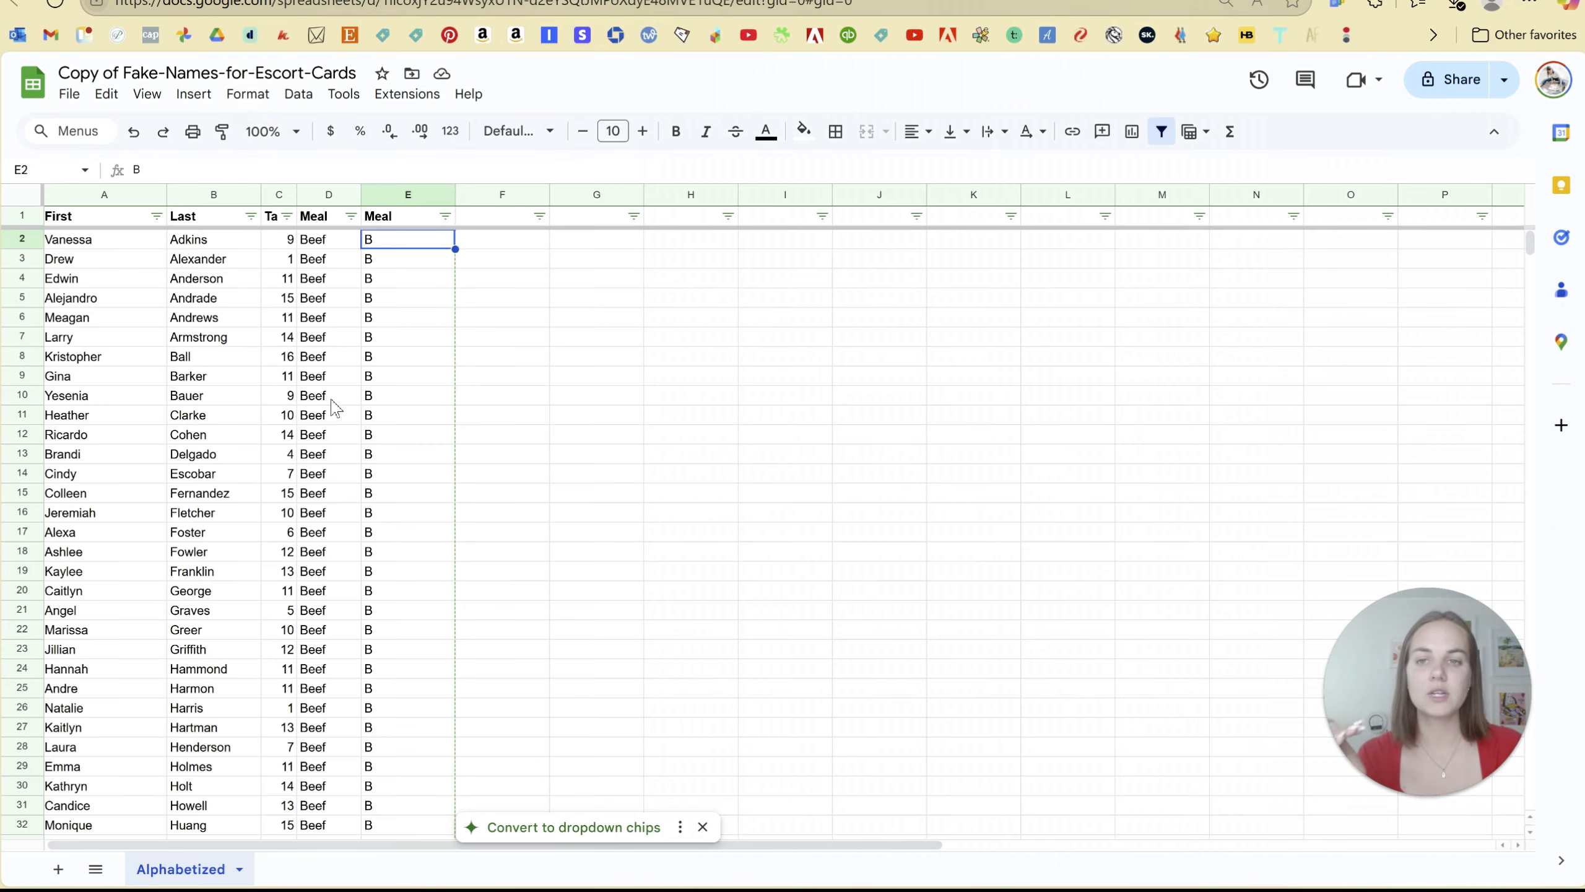
scroll(331, 453, "down", 10)
scroll(330, 452, "down", 10)
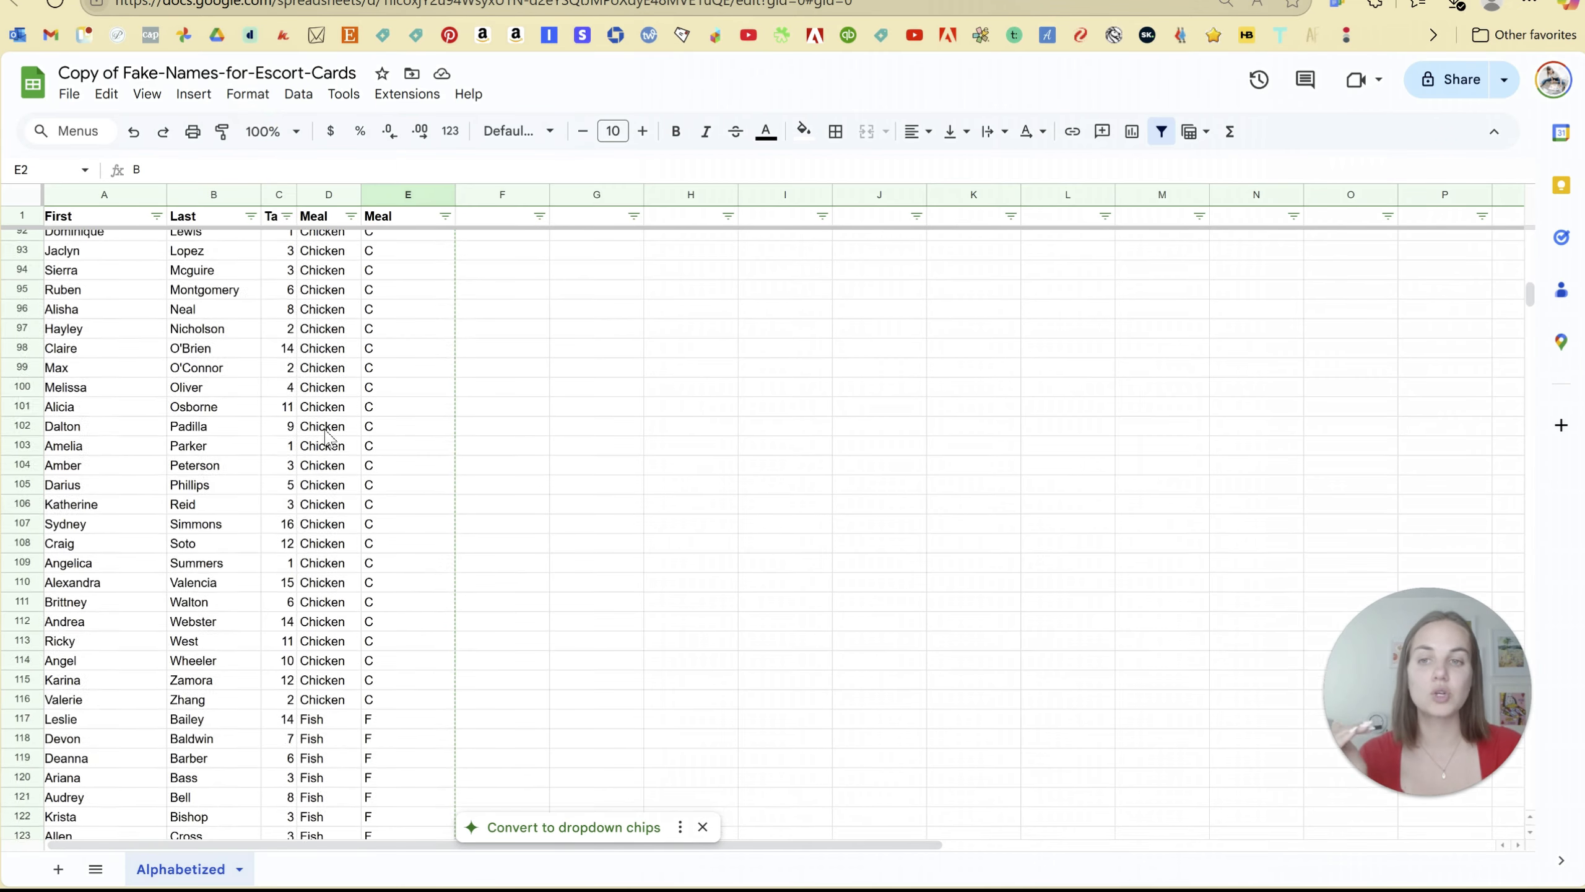
scroll(330, 444, "up", 20)
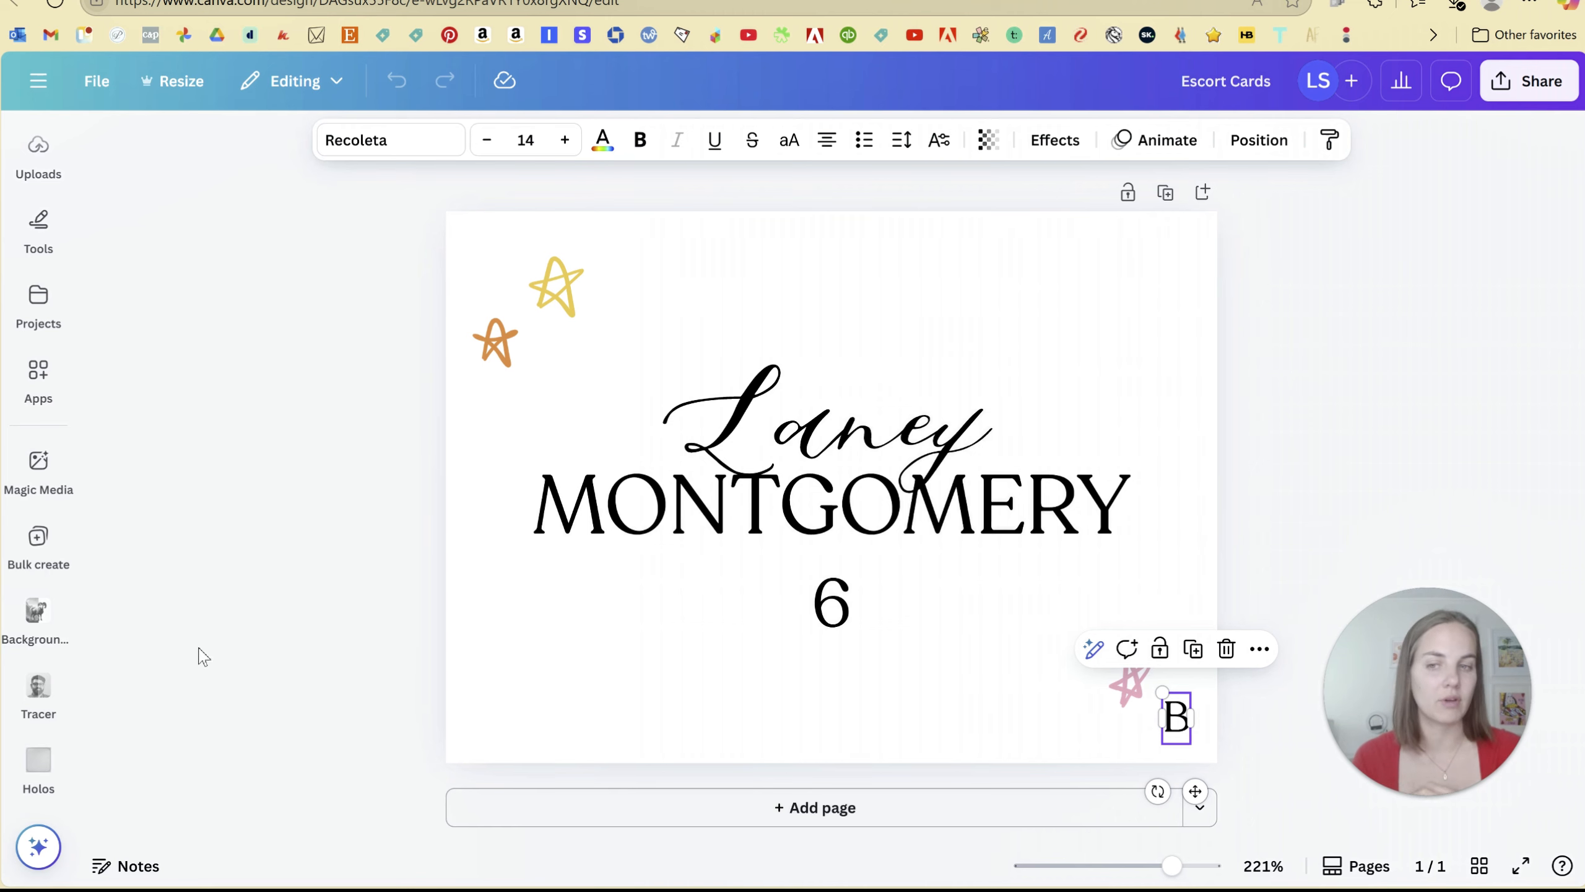
Switch to the escort card guest list in Google Sheets
left_click(42, 779)
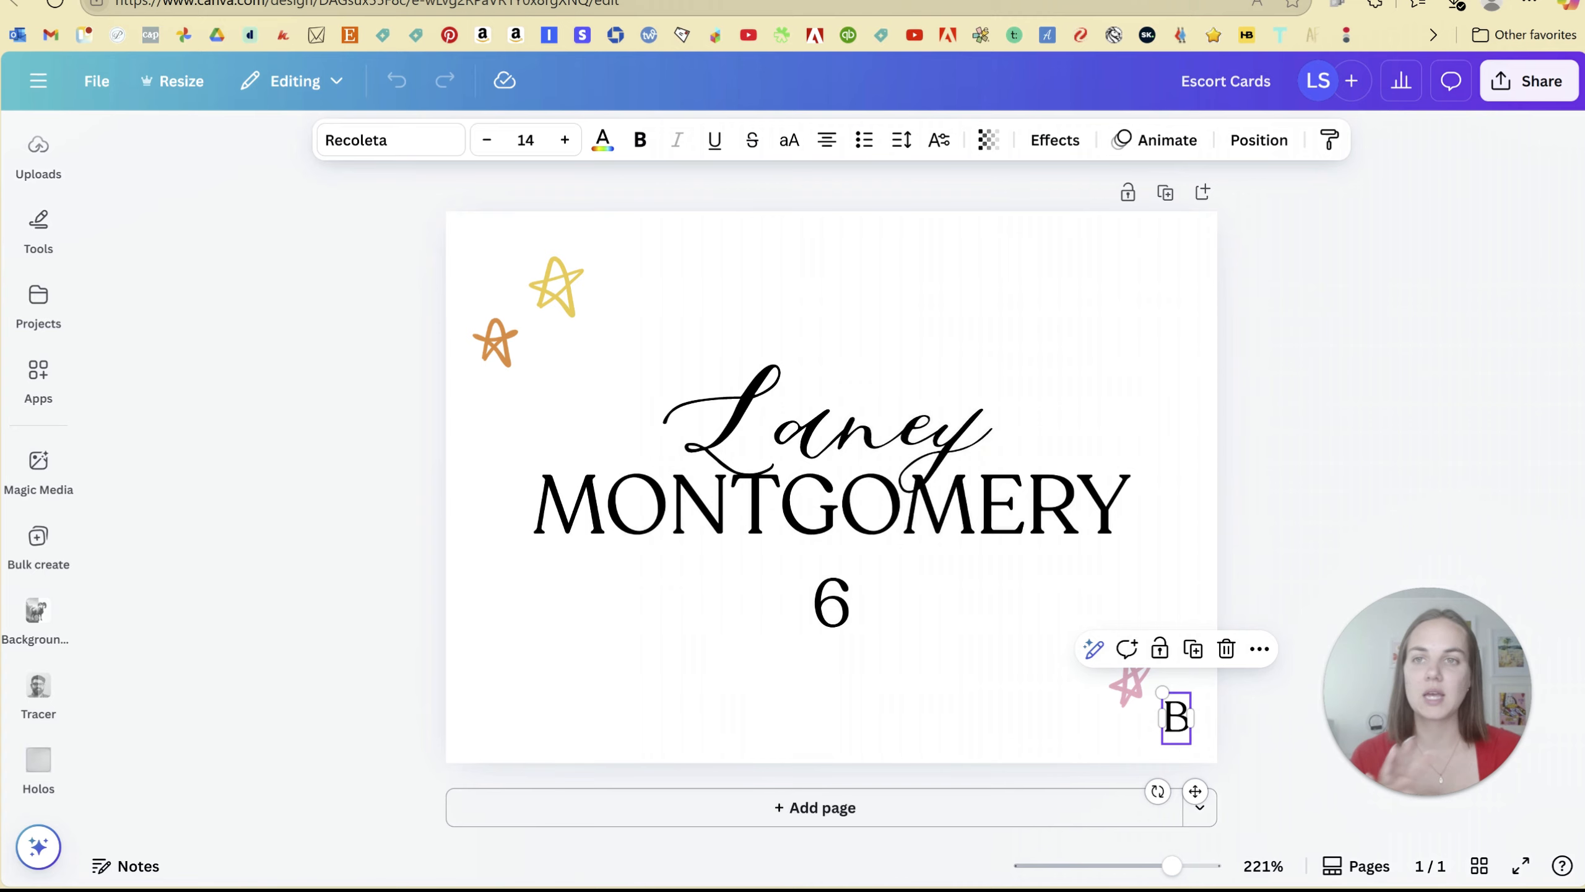
left_click(306, 1)
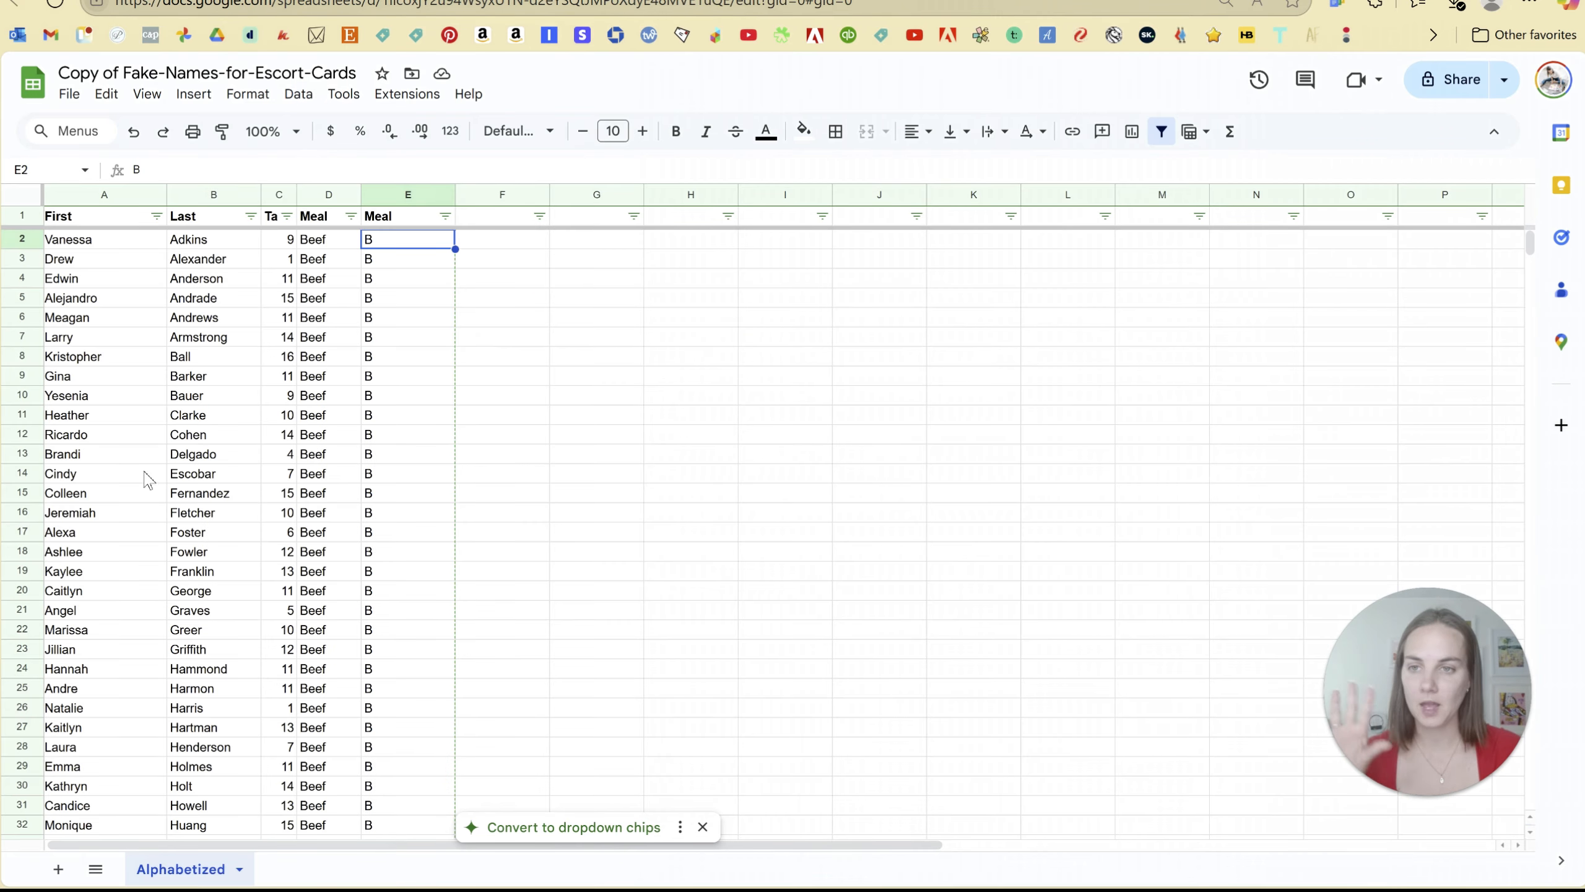
left_click(687, 1)
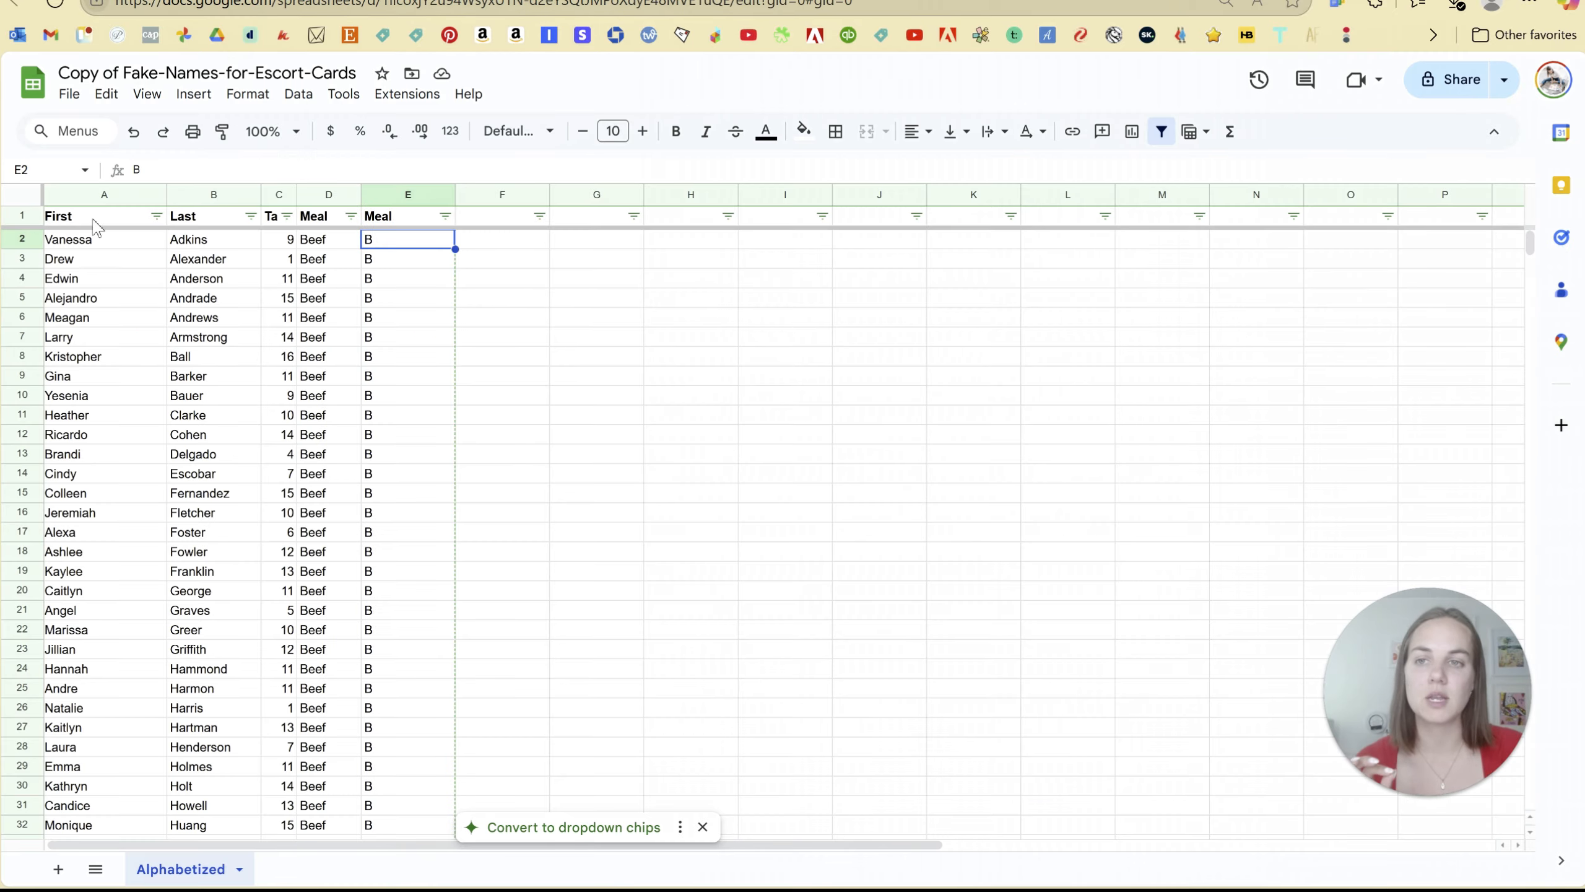
Check the first and last name columns and locate the Split text to columns command without applying it
left_click_drag(97, 218, 216, 584)
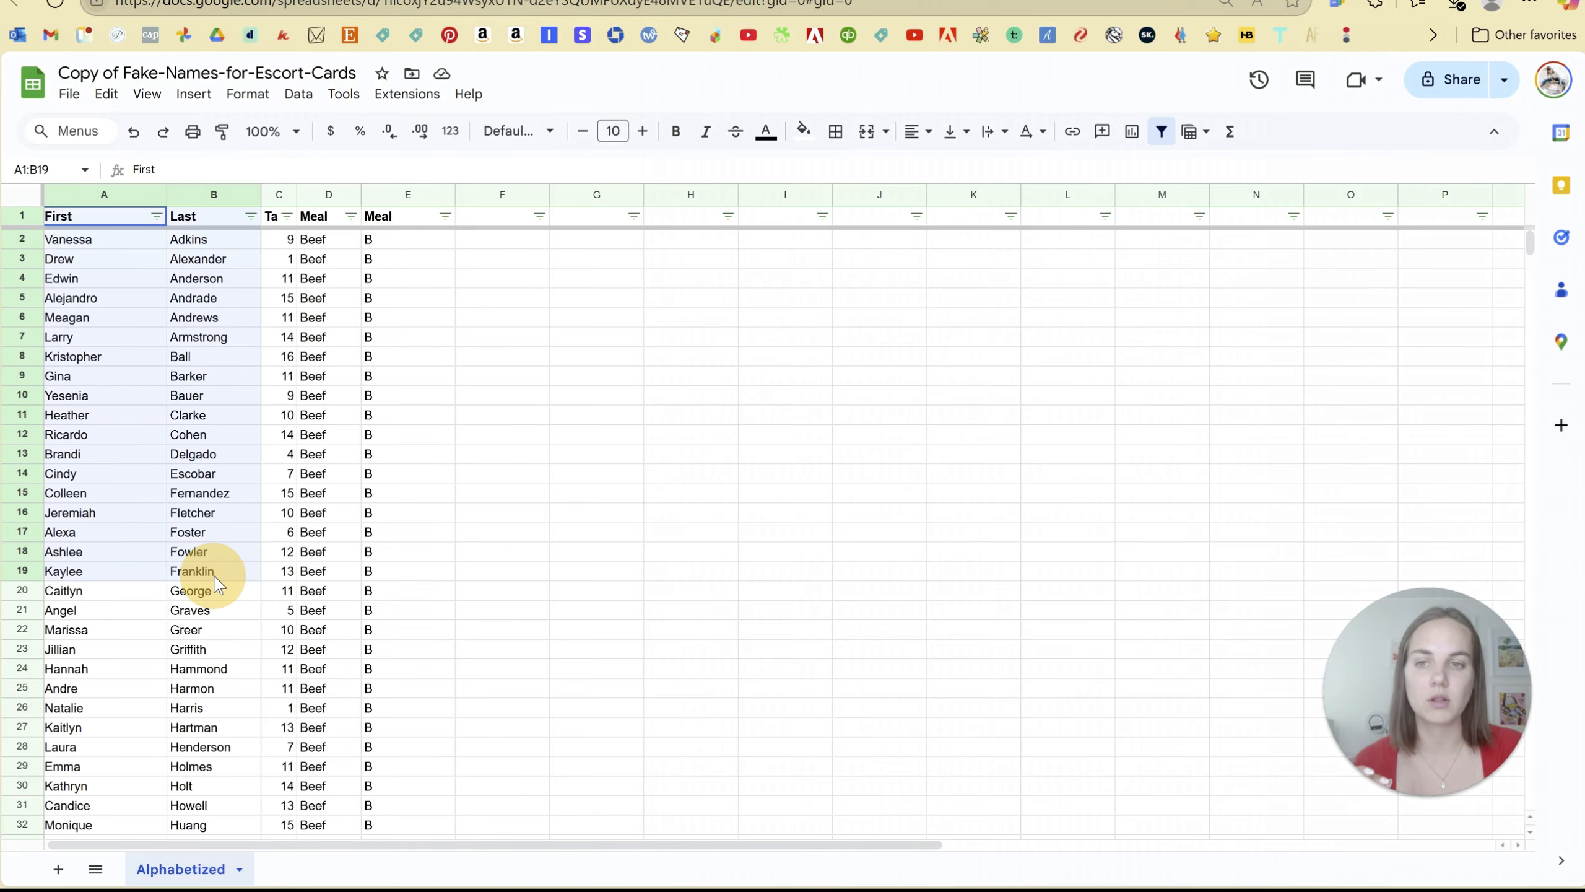
left_click(216, 587)
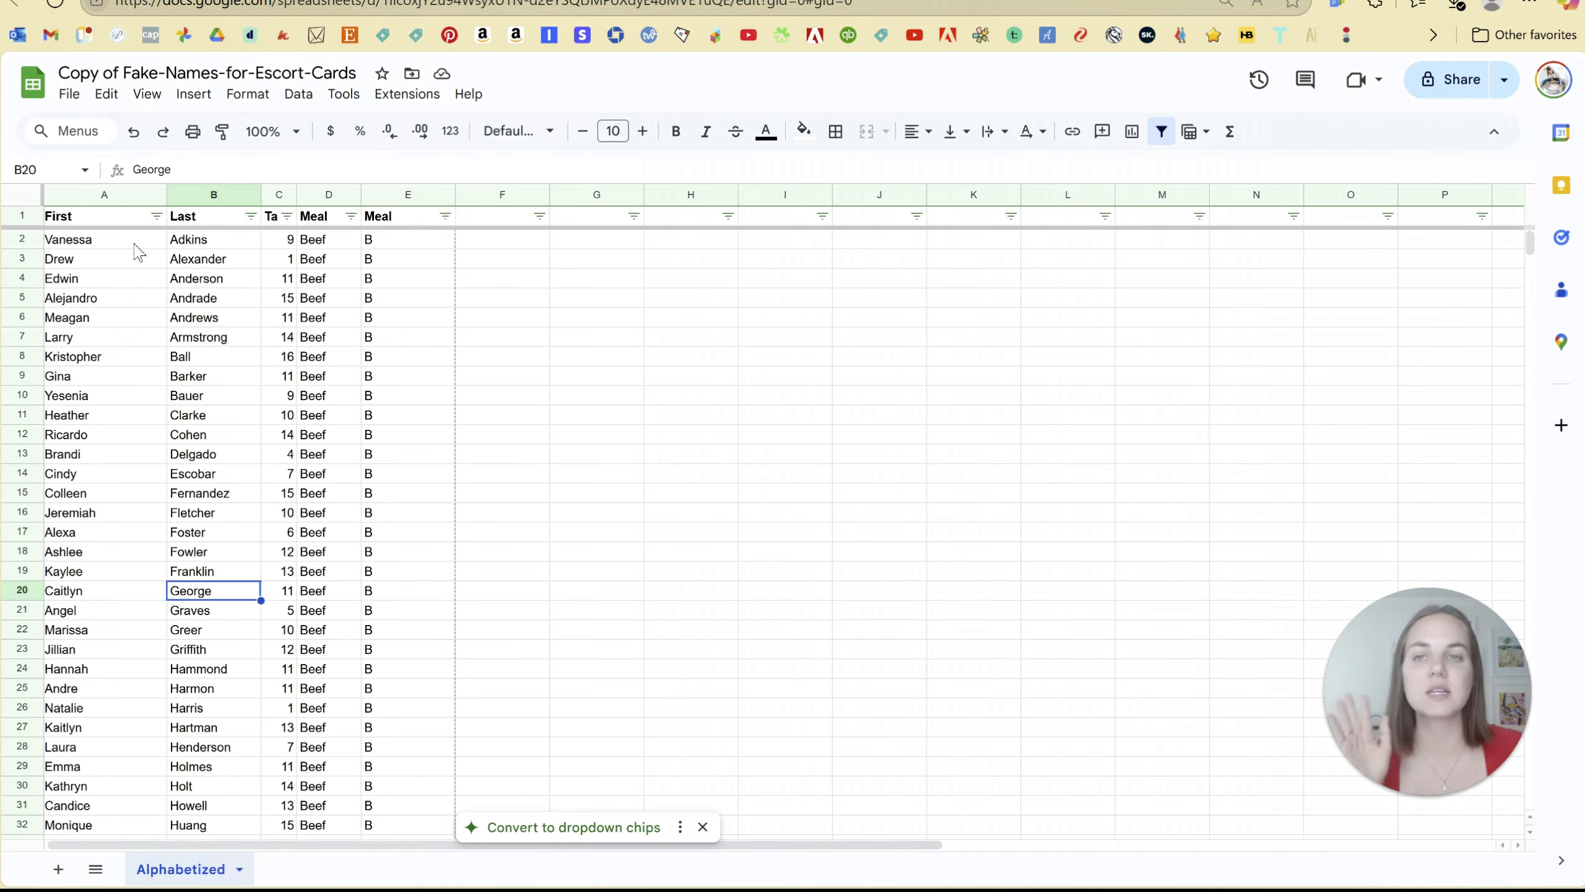
left_click(308, 98)
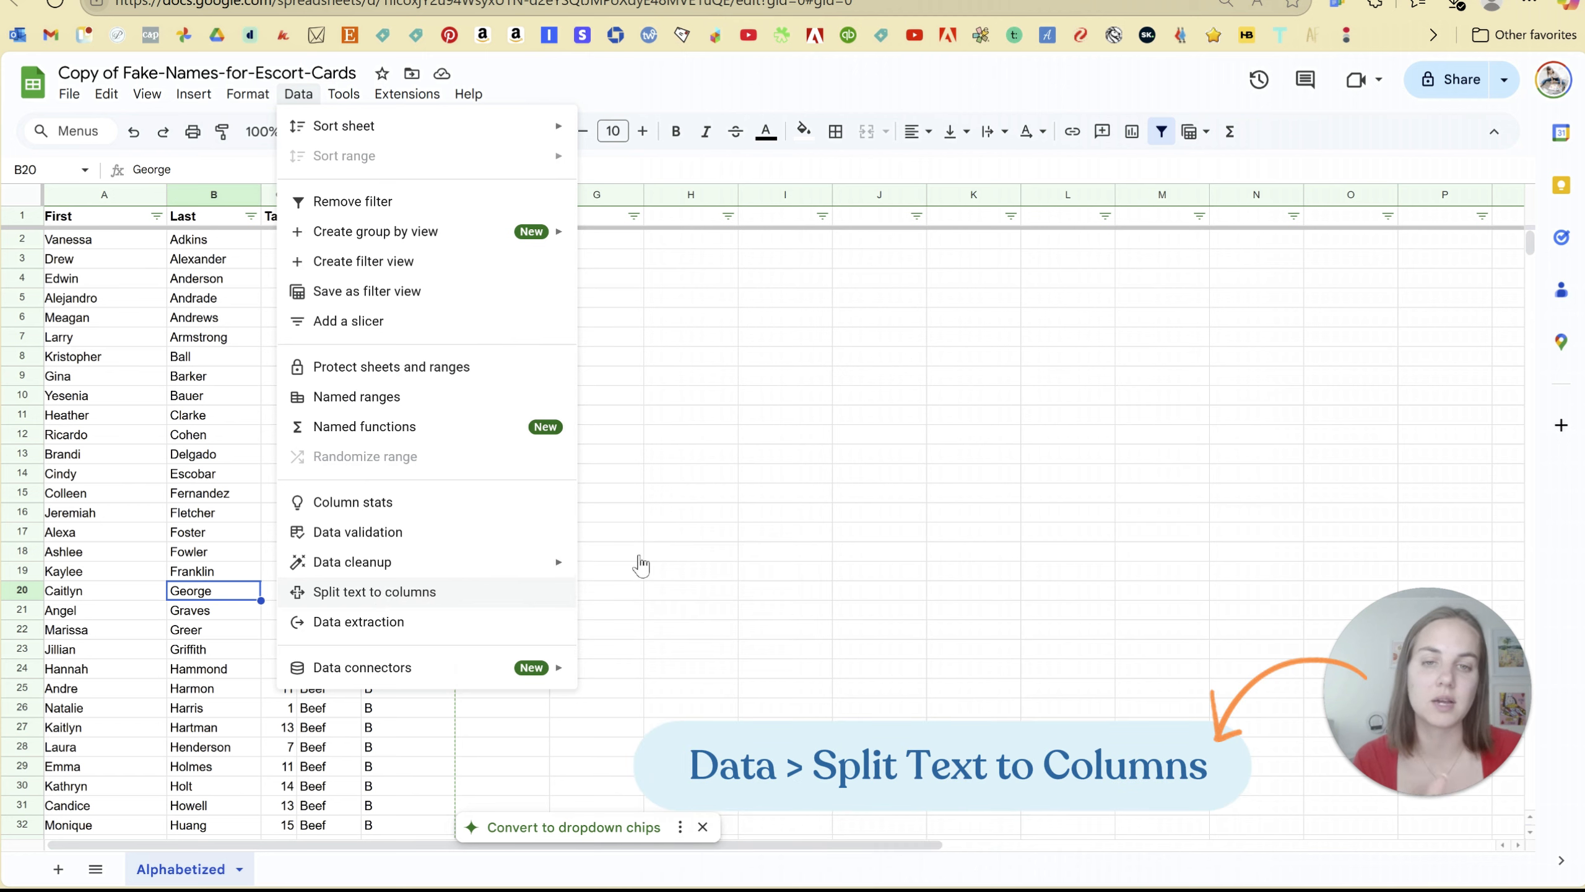
left_click(689, 495)
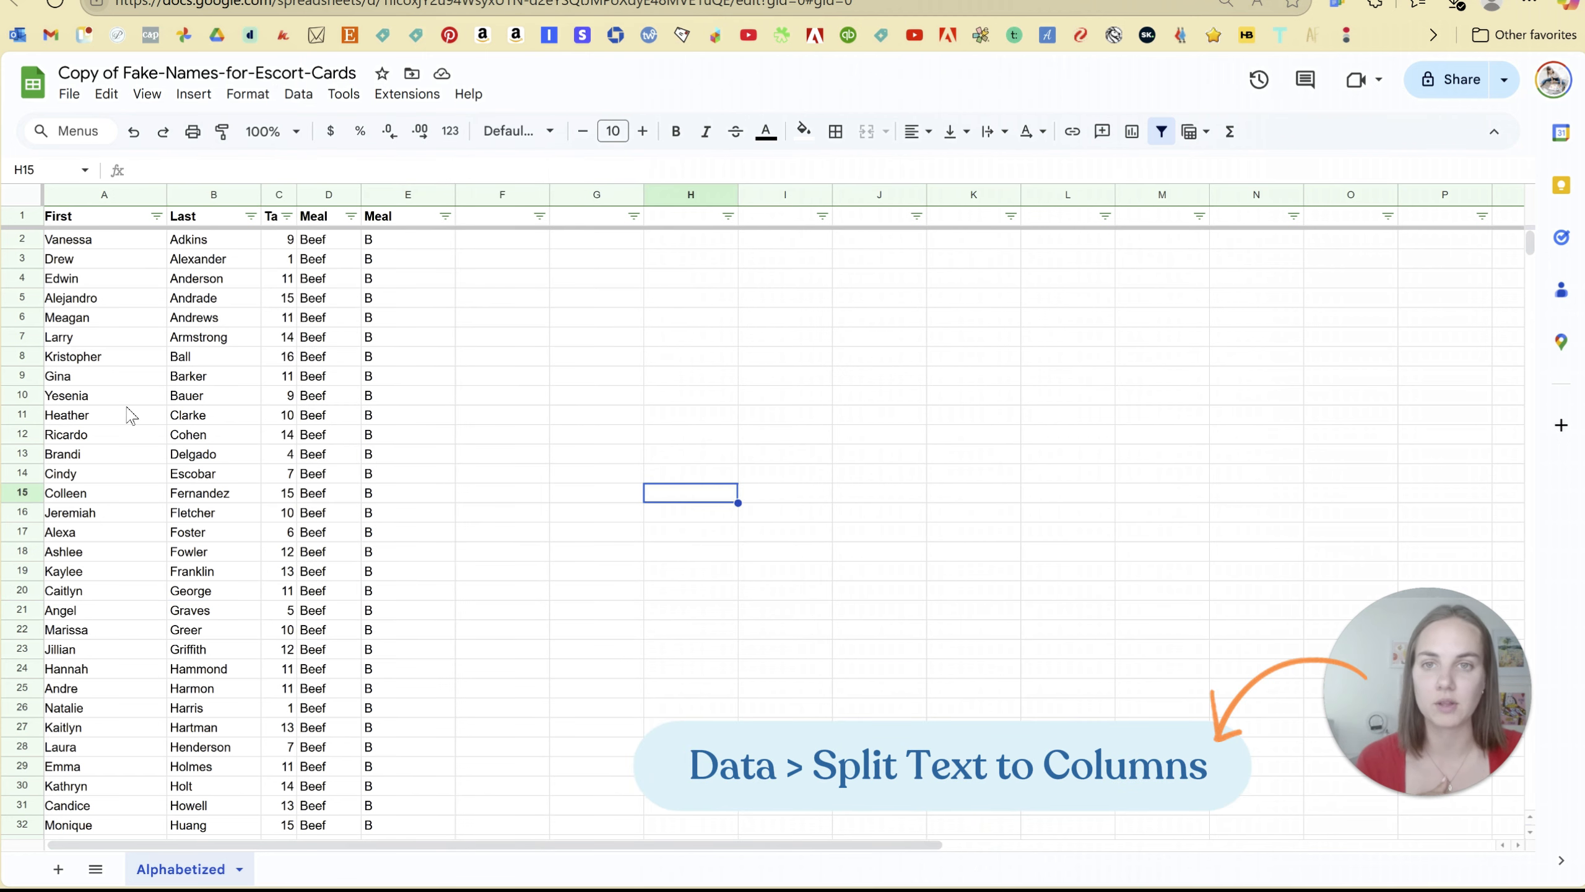
Examine the First, Last, Table and Meal headings and the full meal names listed in column D
left_click(84, 219)
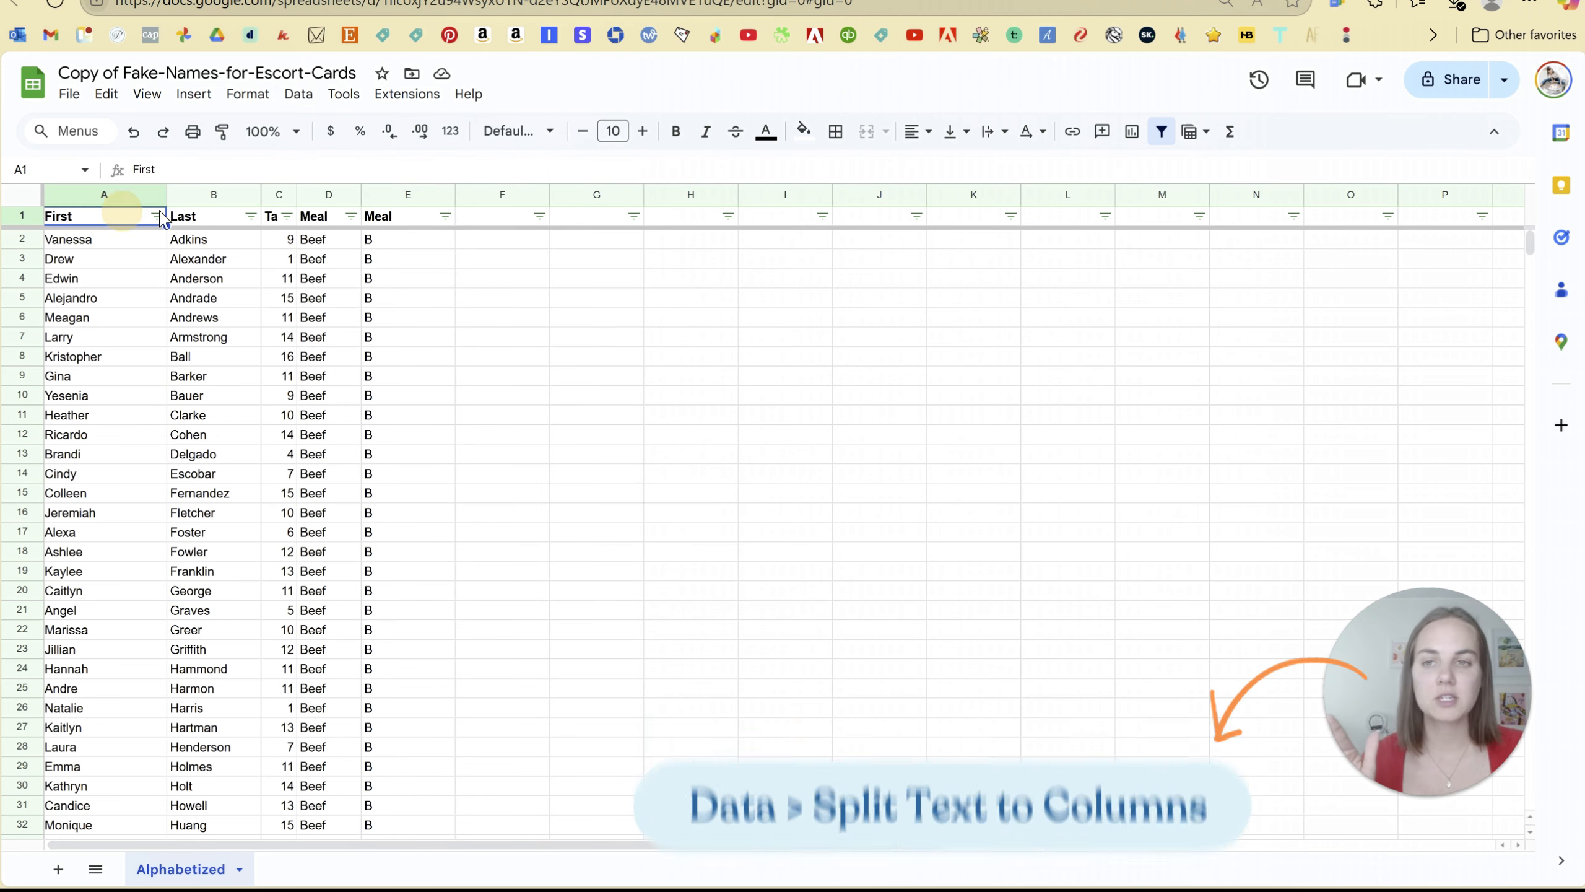
left_click(211, 222)
left_click(276, 219)
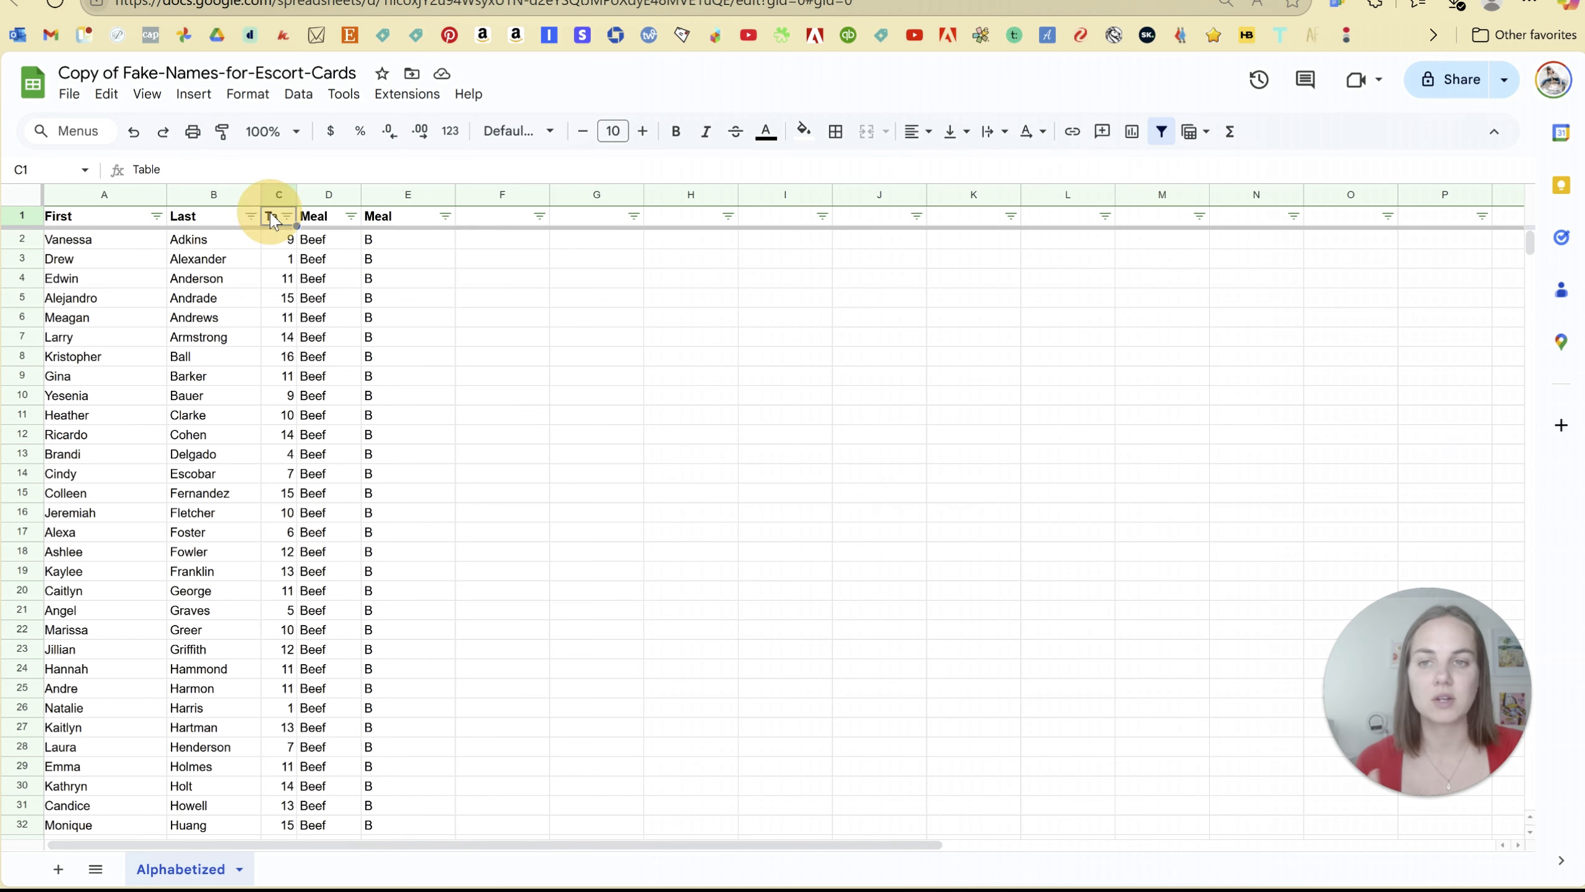
left_click(322, 220)
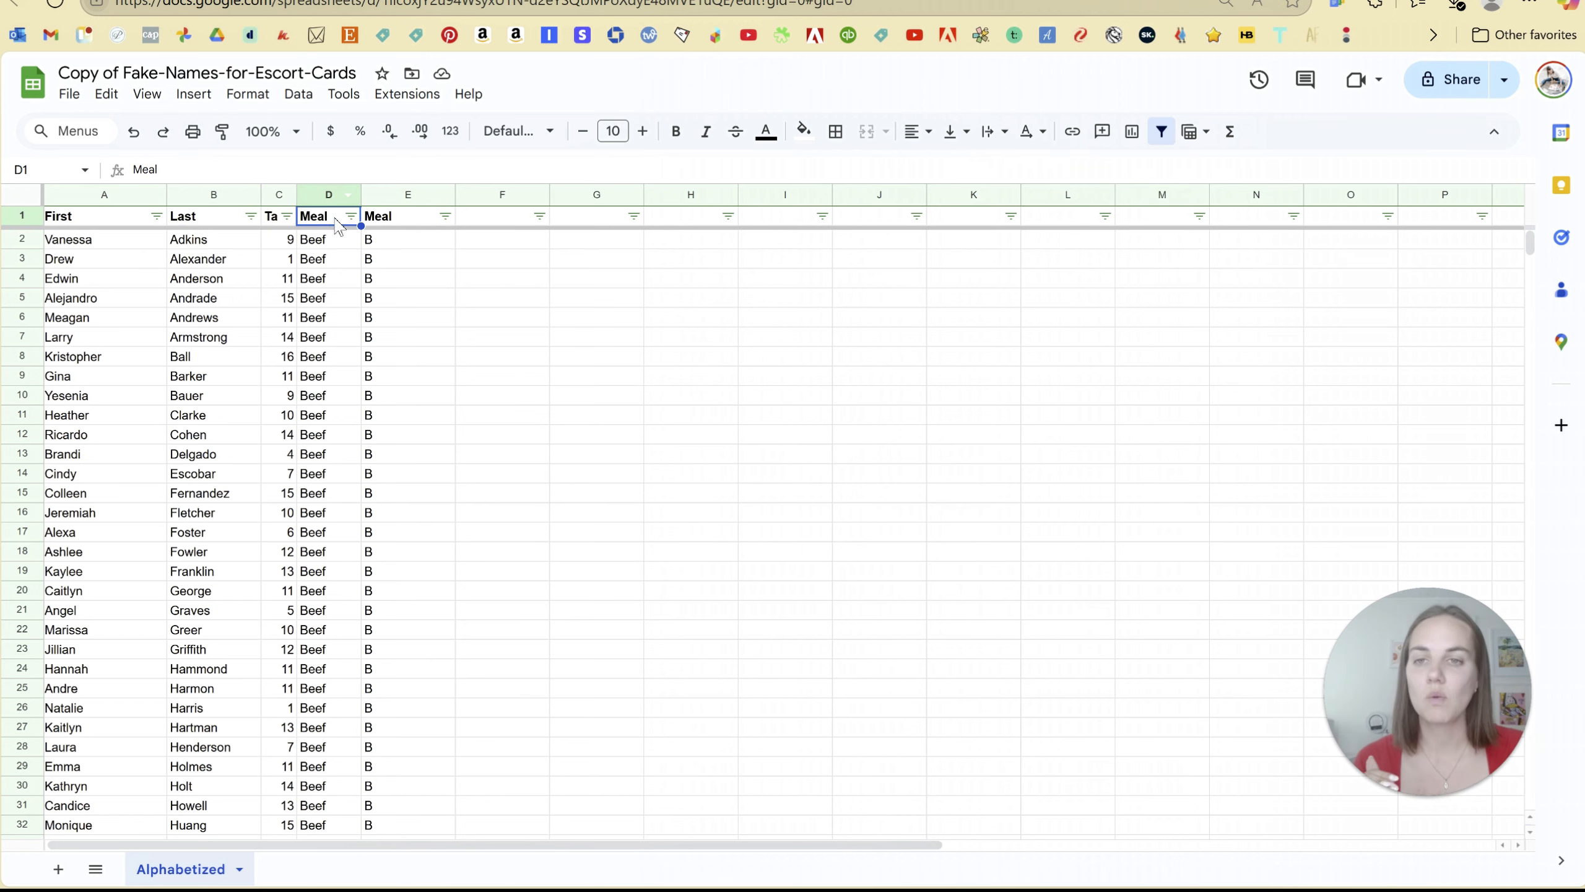
scroll(321, 465, "down", 13)
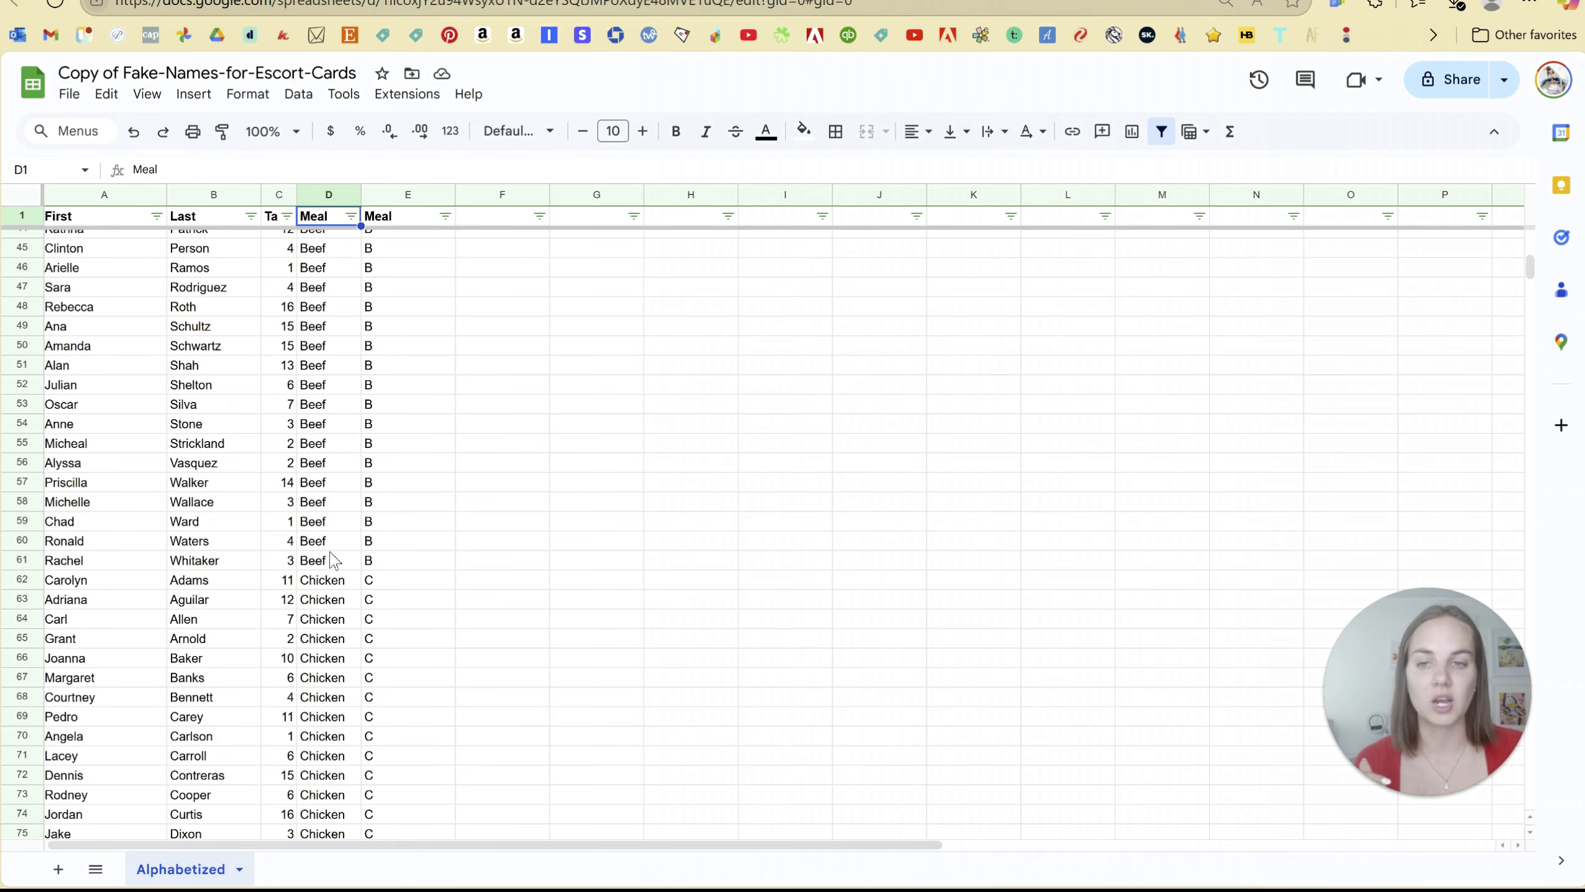
scroll(334, 560, "up", 13)
Examine the single-letter meal codes in column E through the whole guest list
left_click(400, 241)
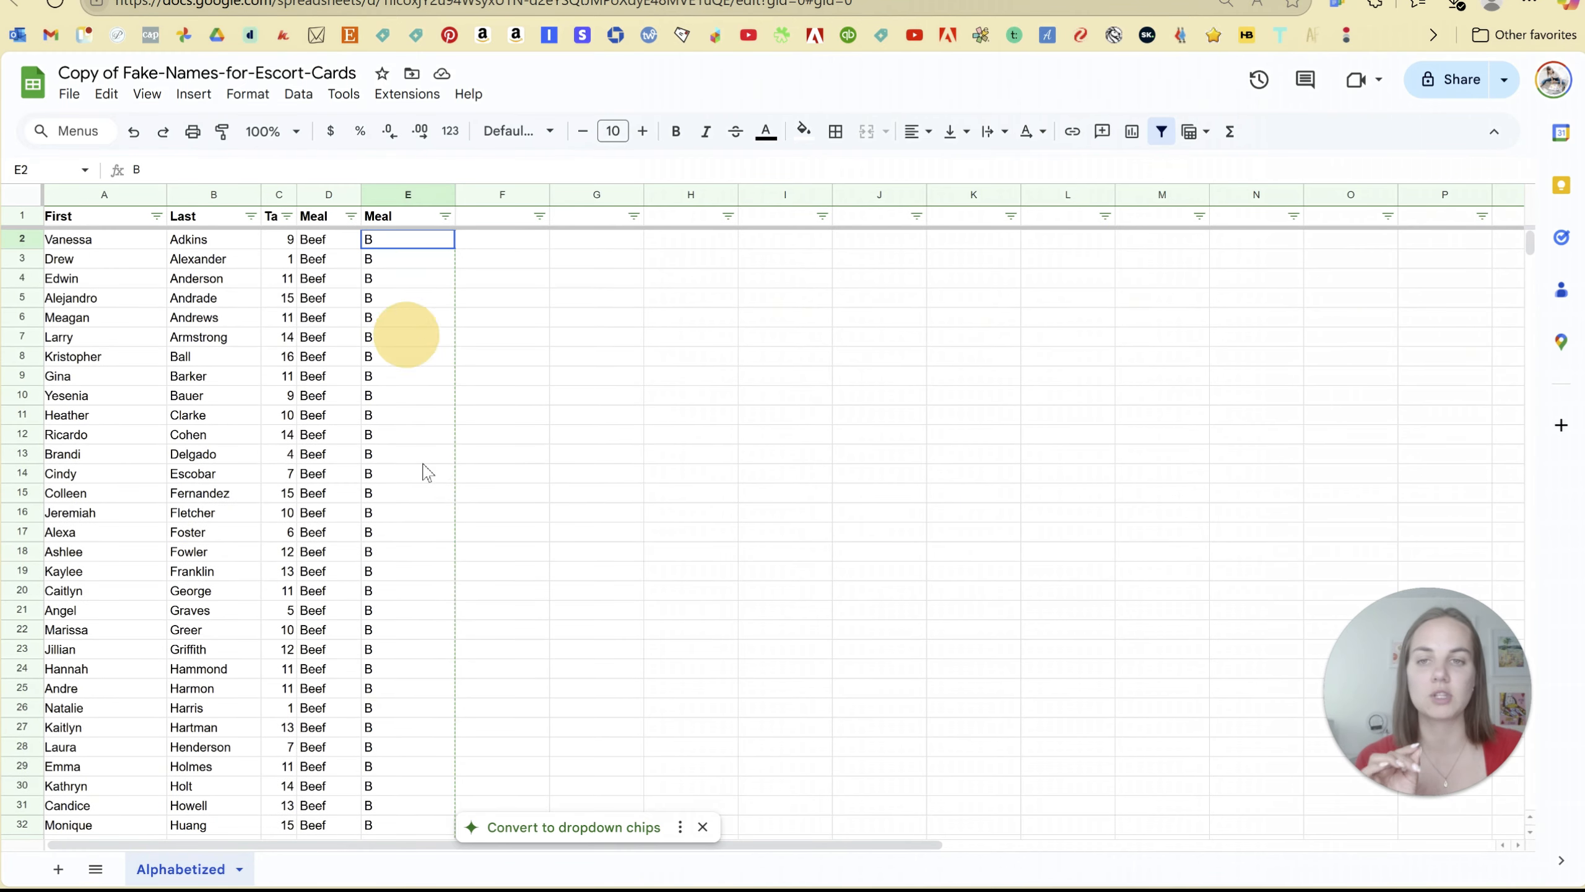
left_click_drag(423, 464, 443, 810)
left_click(427, 493)
scroll(426, 490, "down", 10)
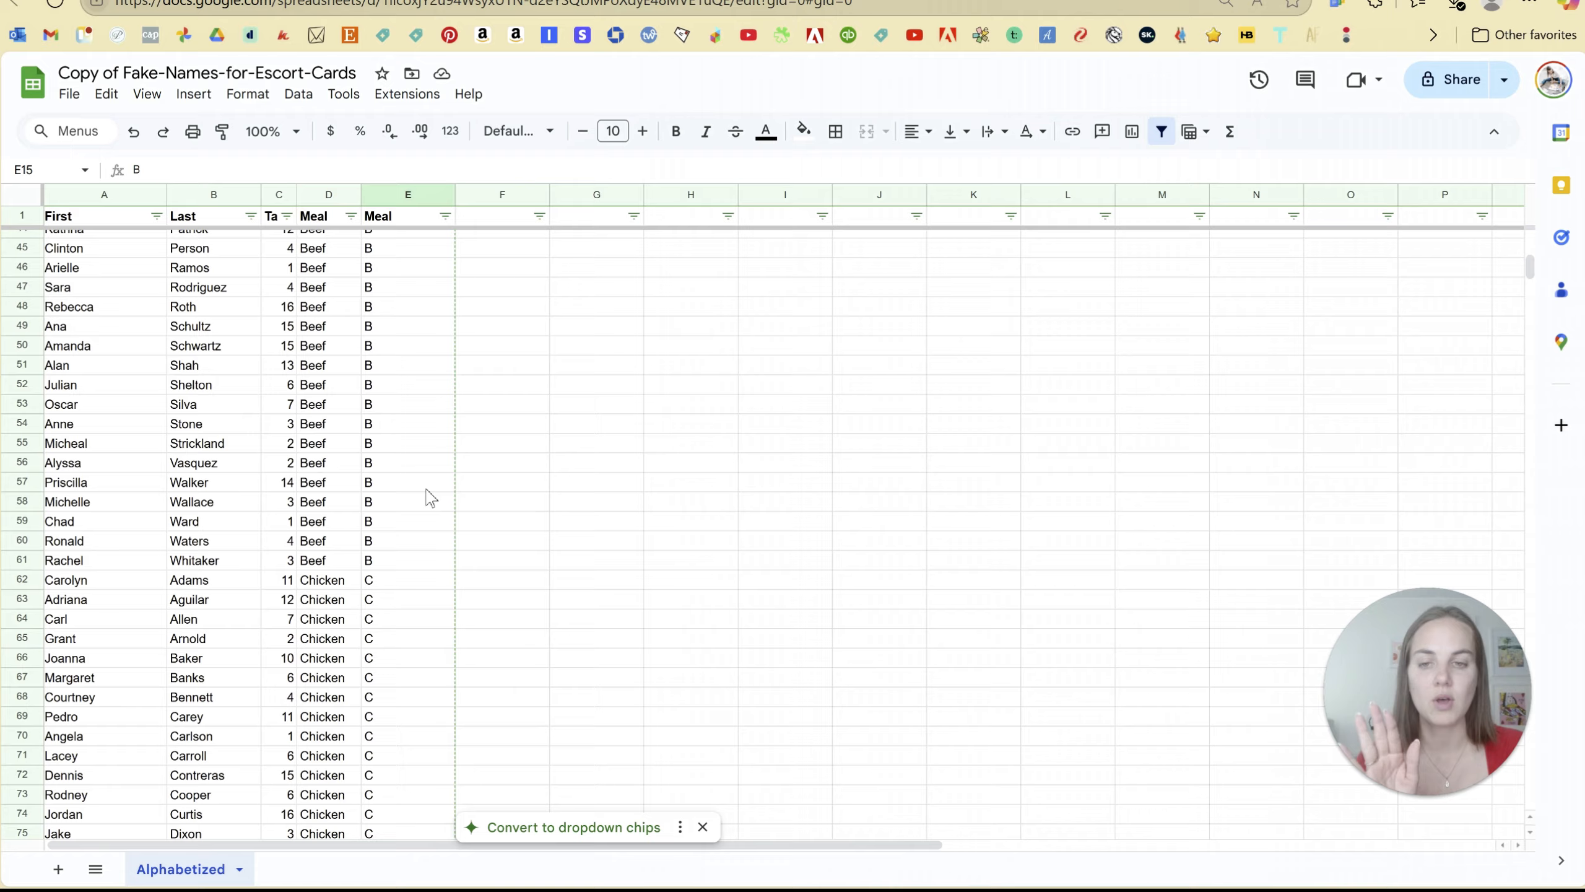
scroll(430, 498, "down", 20)
scroll(428, 498, "up", 20)
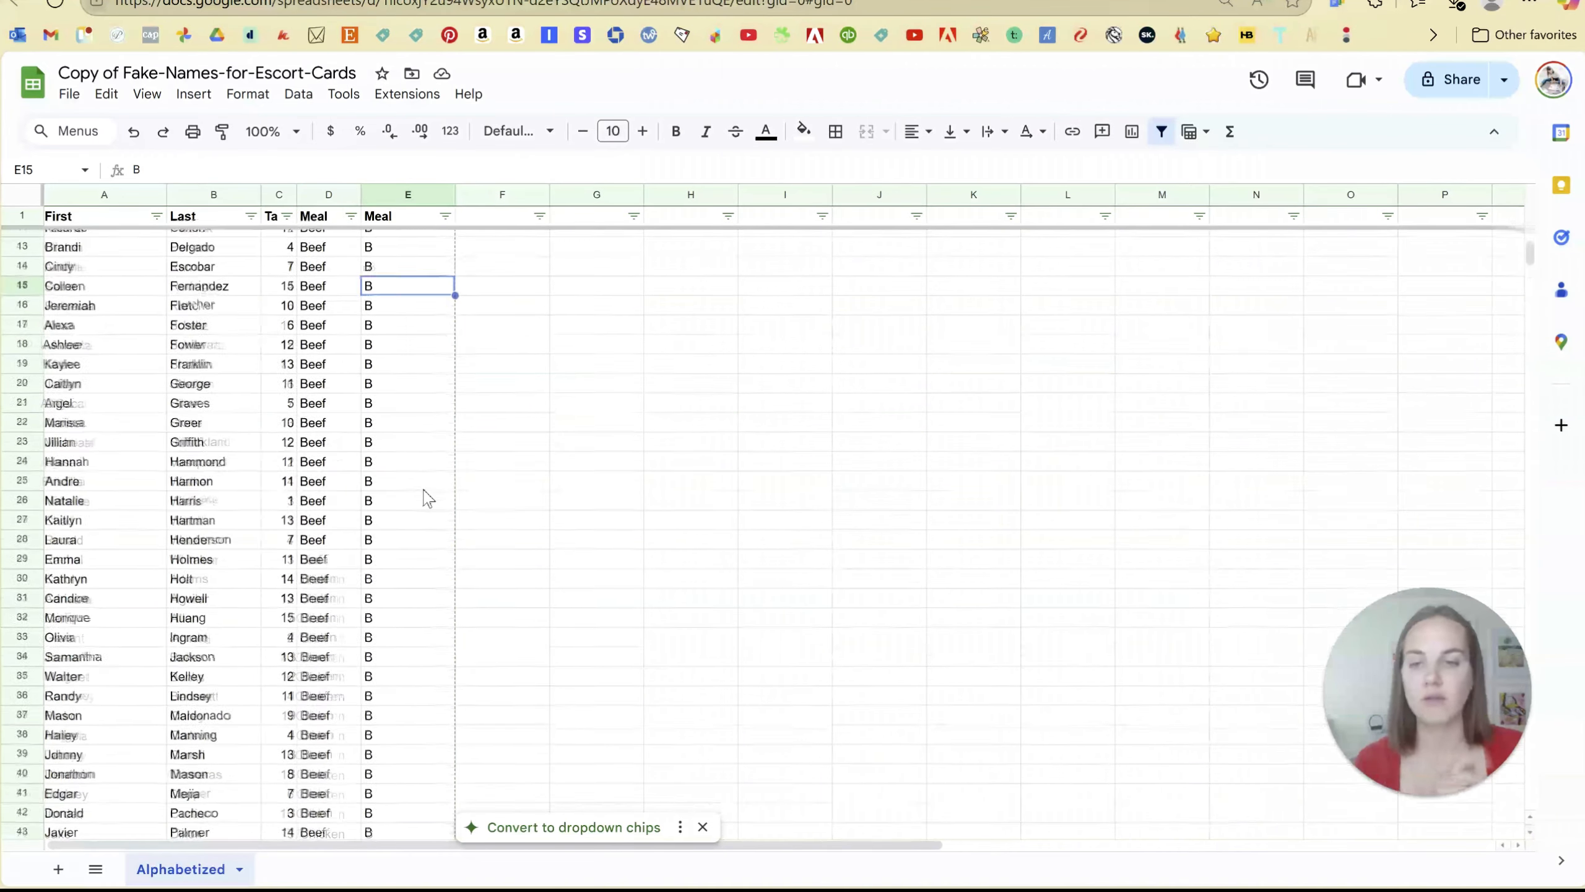
scroll(428, 498, "up", 4)
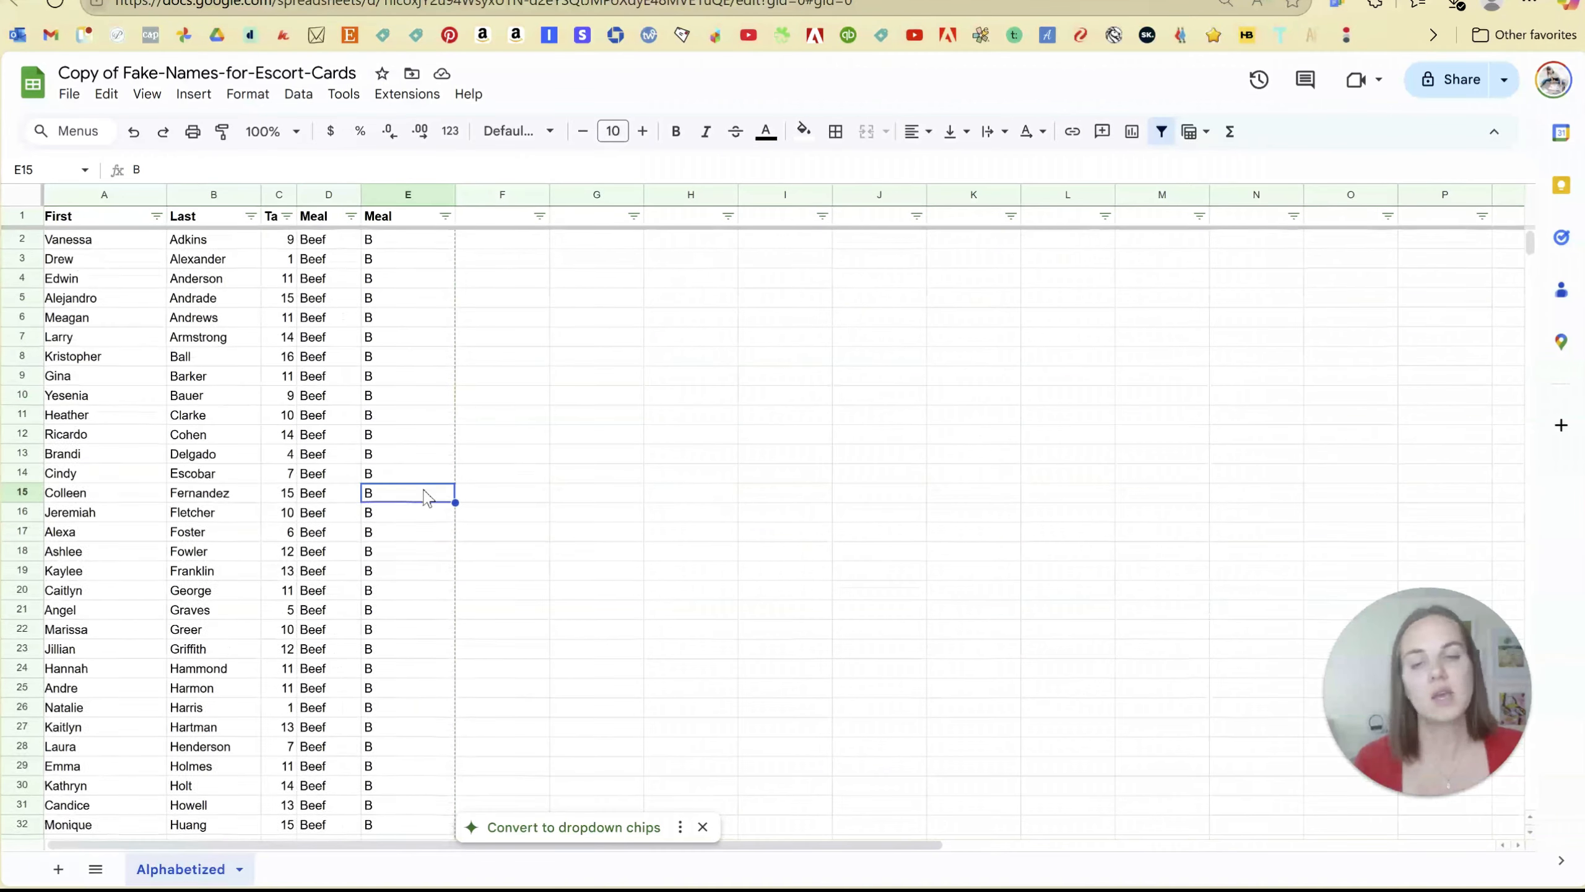
Sort the guest list A to Z by the full meal name and compare the meal names with their letter codes
left_click(351, 216)
left_click(325, 241)
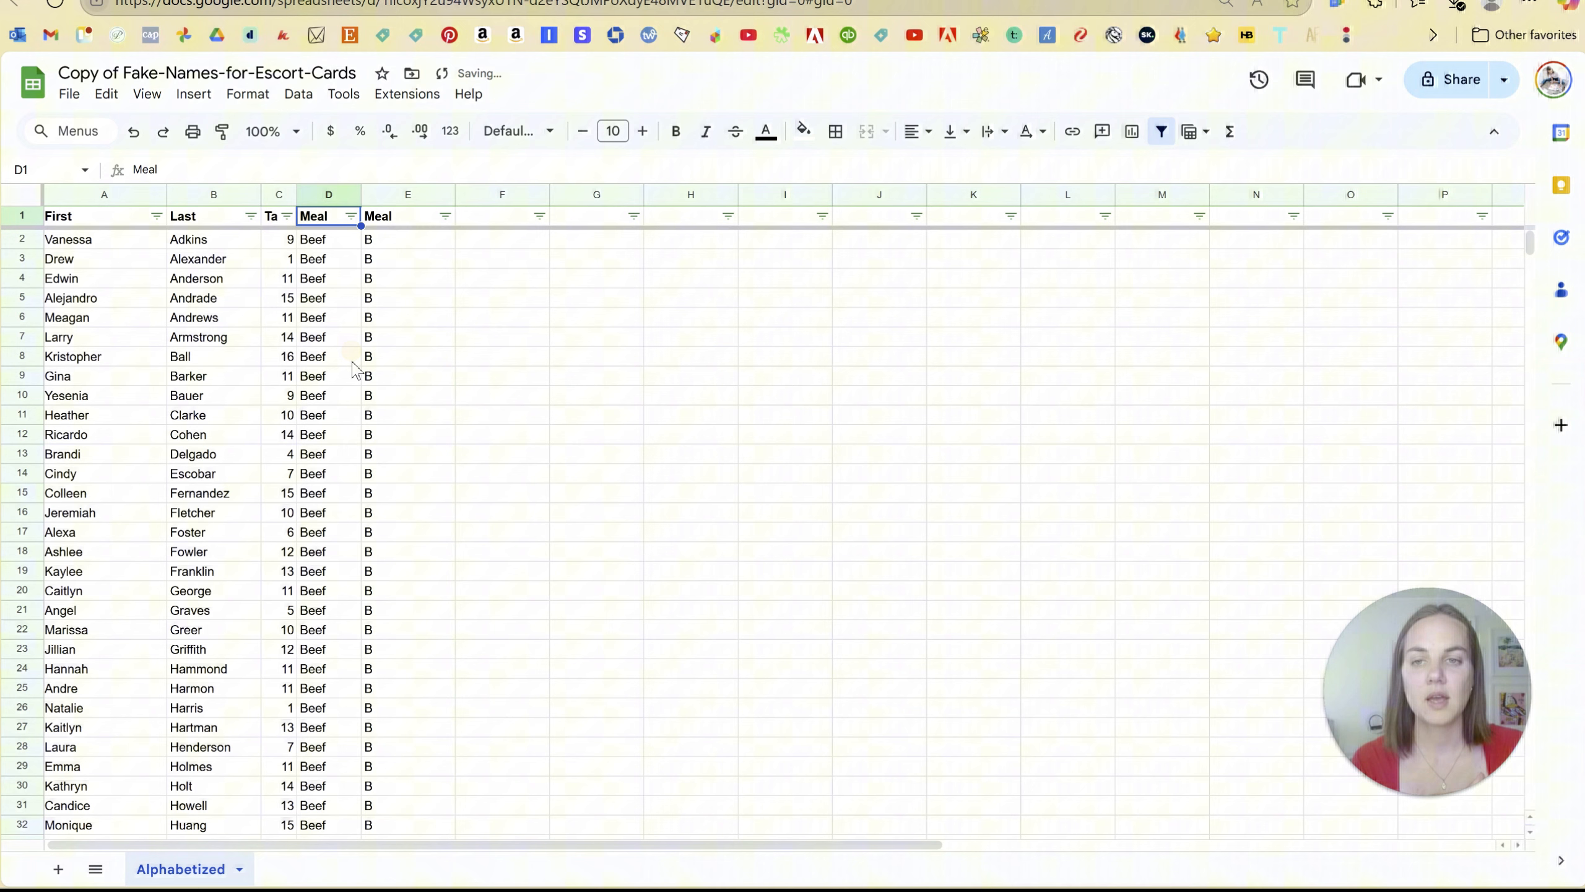
left_click(371, 243)
scroll(443, 481, "down", 16)
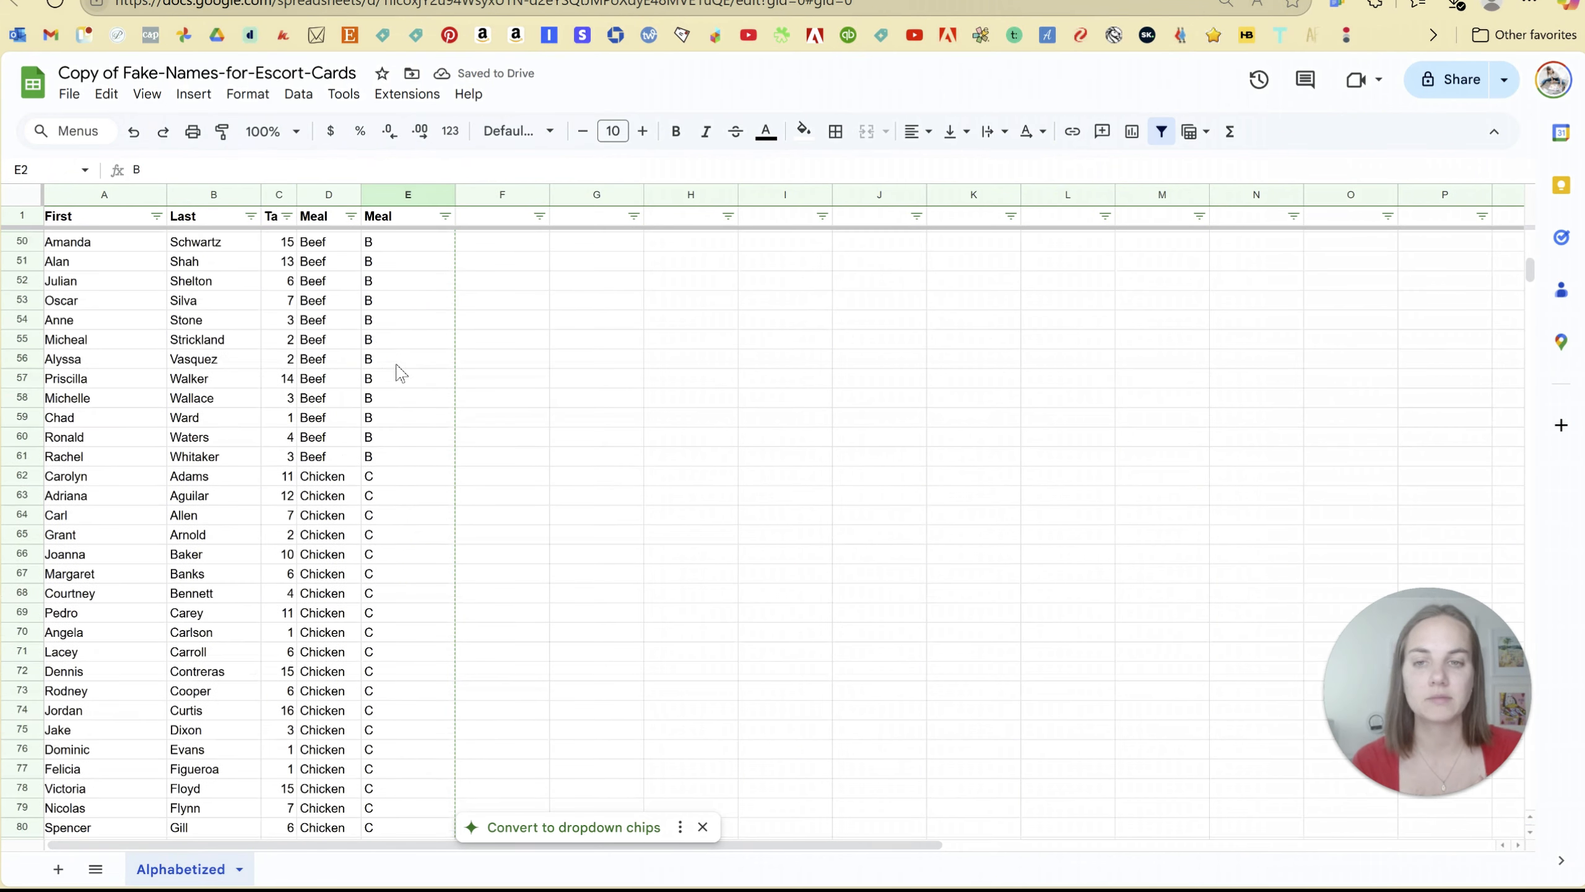
scroll(410, 462, "up", 16)
left_click(335, 245)
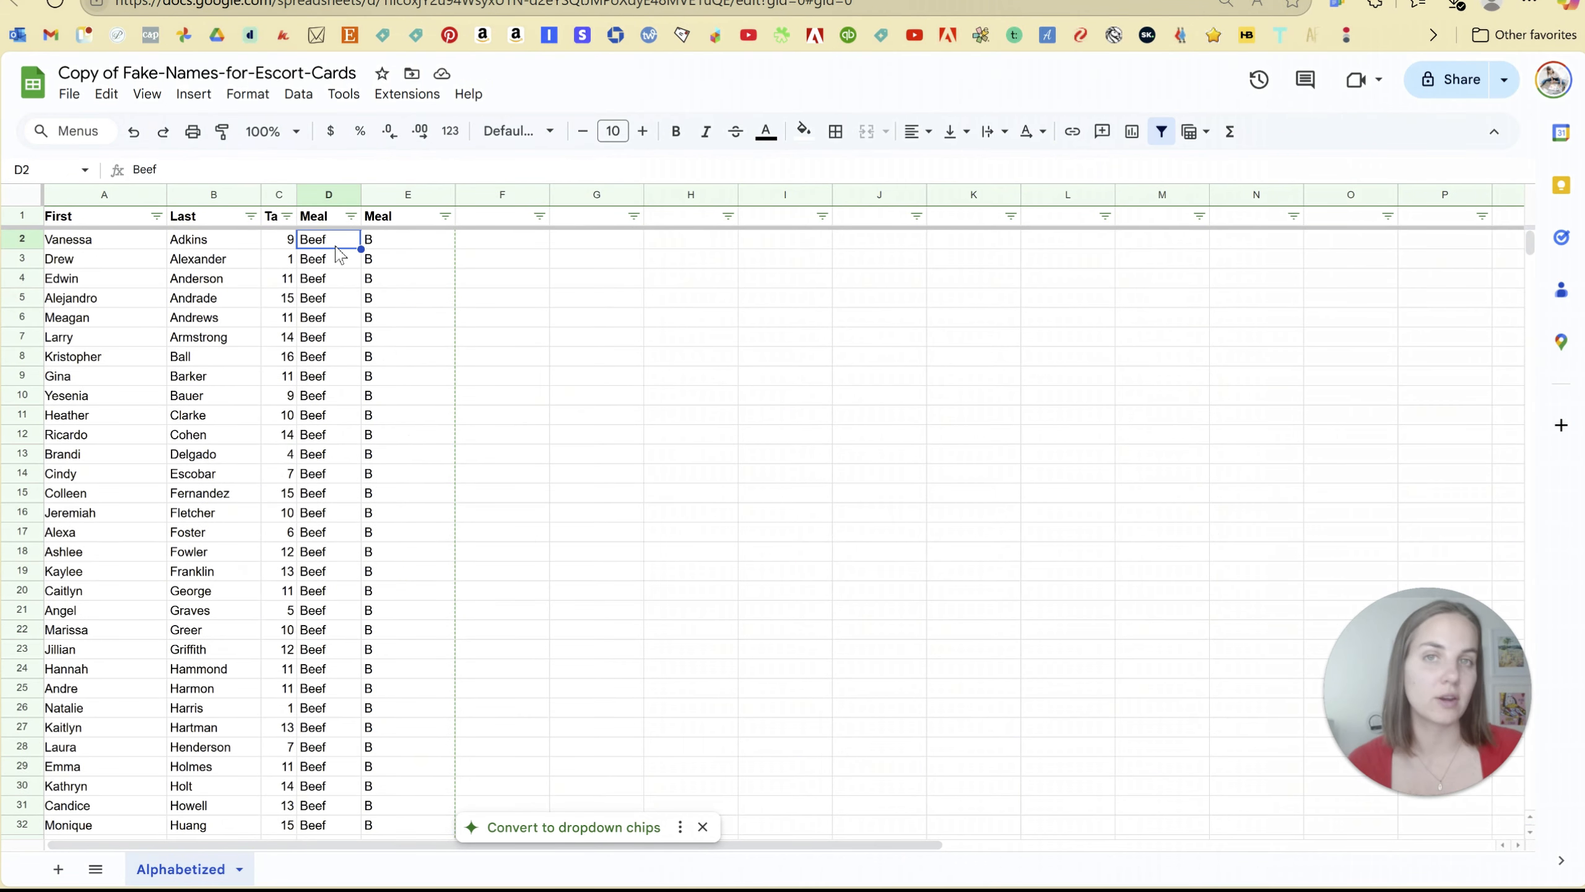
left_click_drag(312, 241, 329, 530)
left_click(490, 481)
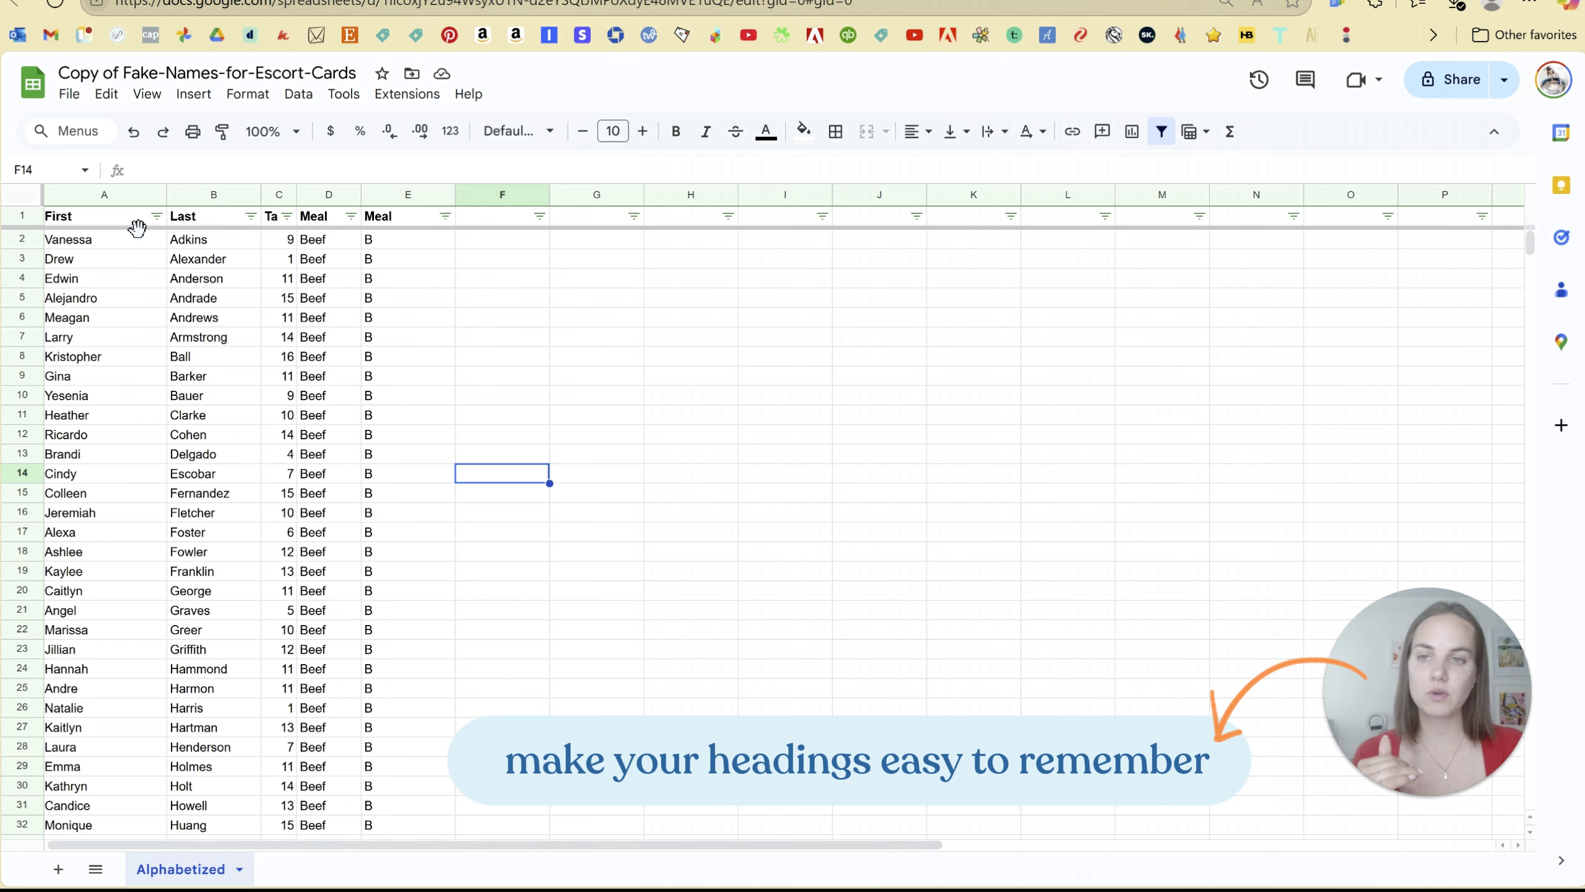
Select the heading cells A1 through E1 to review the column names
left_click(110, 223)
left_click(428, 220)
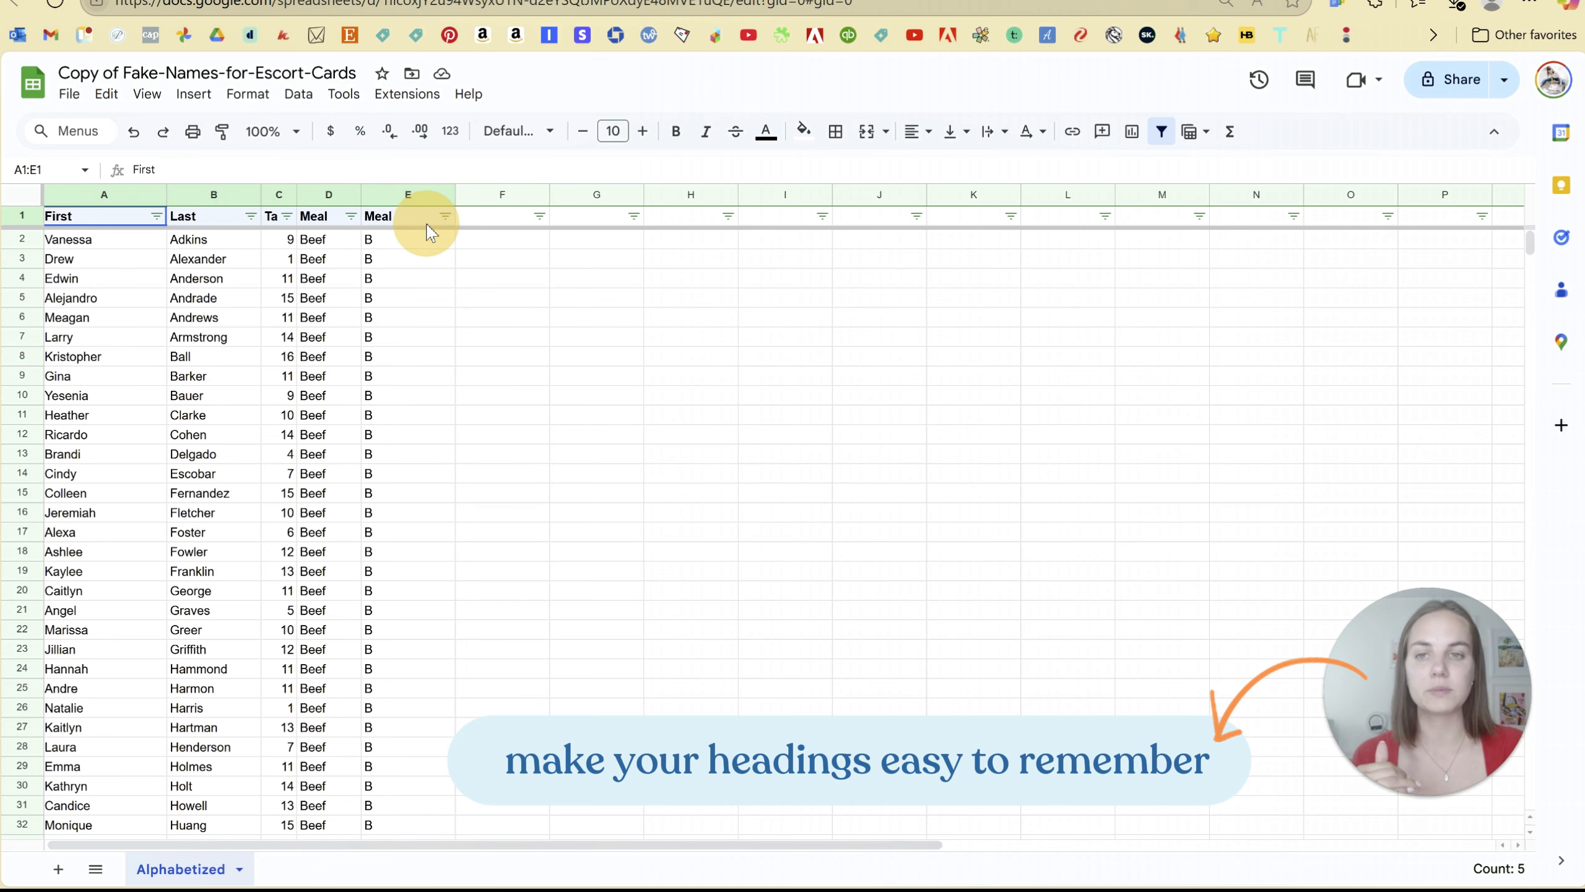
left_click(417, 279)
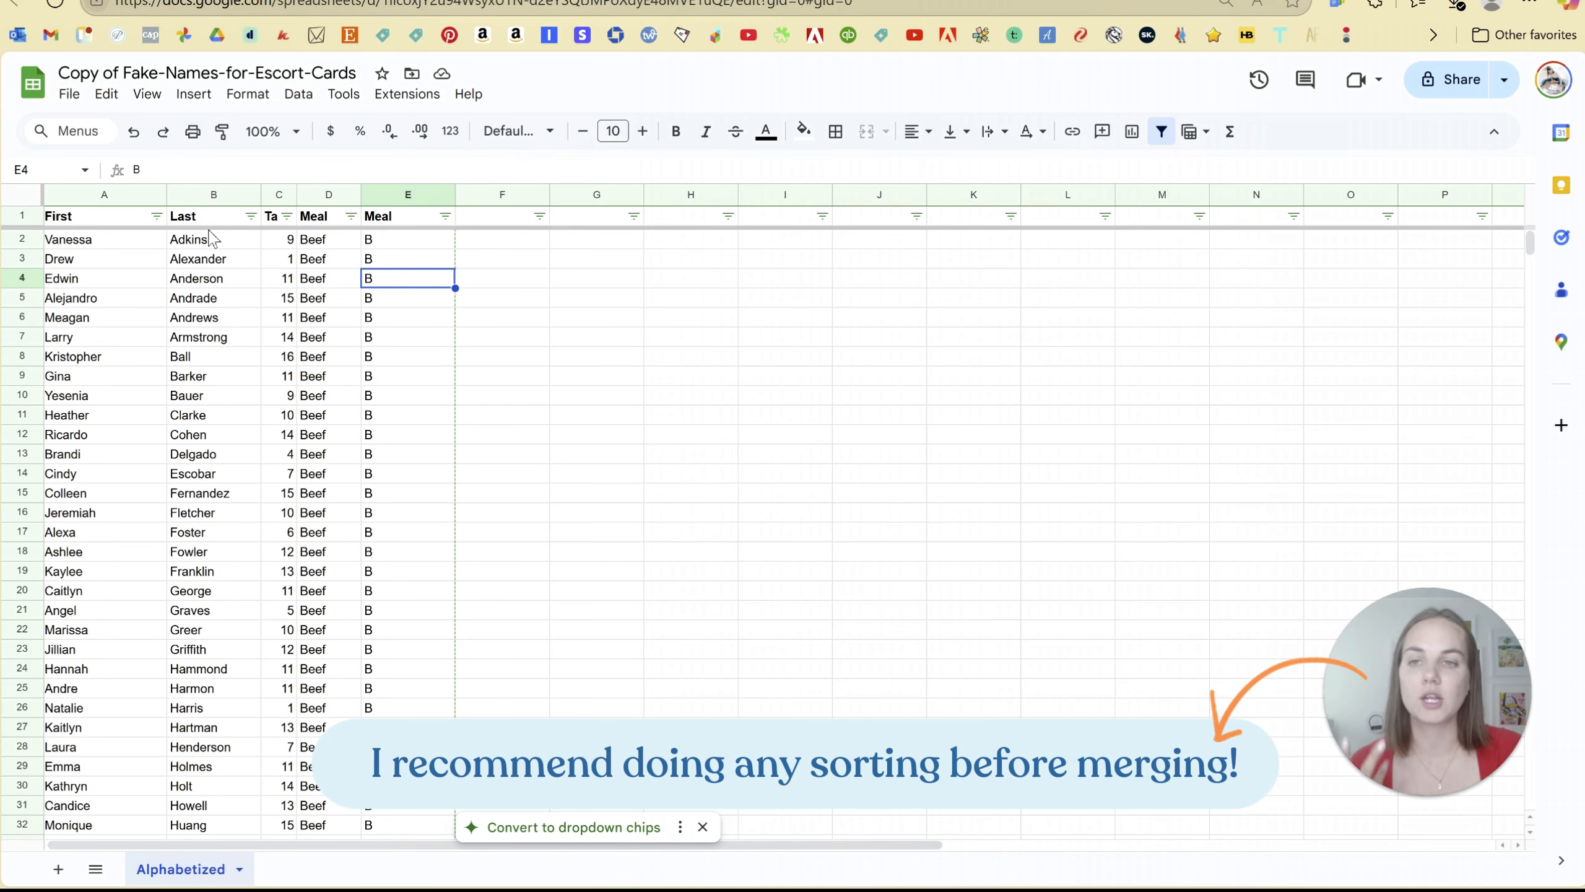
Sort the guest list A to Z by the First column, followed by the Last column
left_click(156, 216)
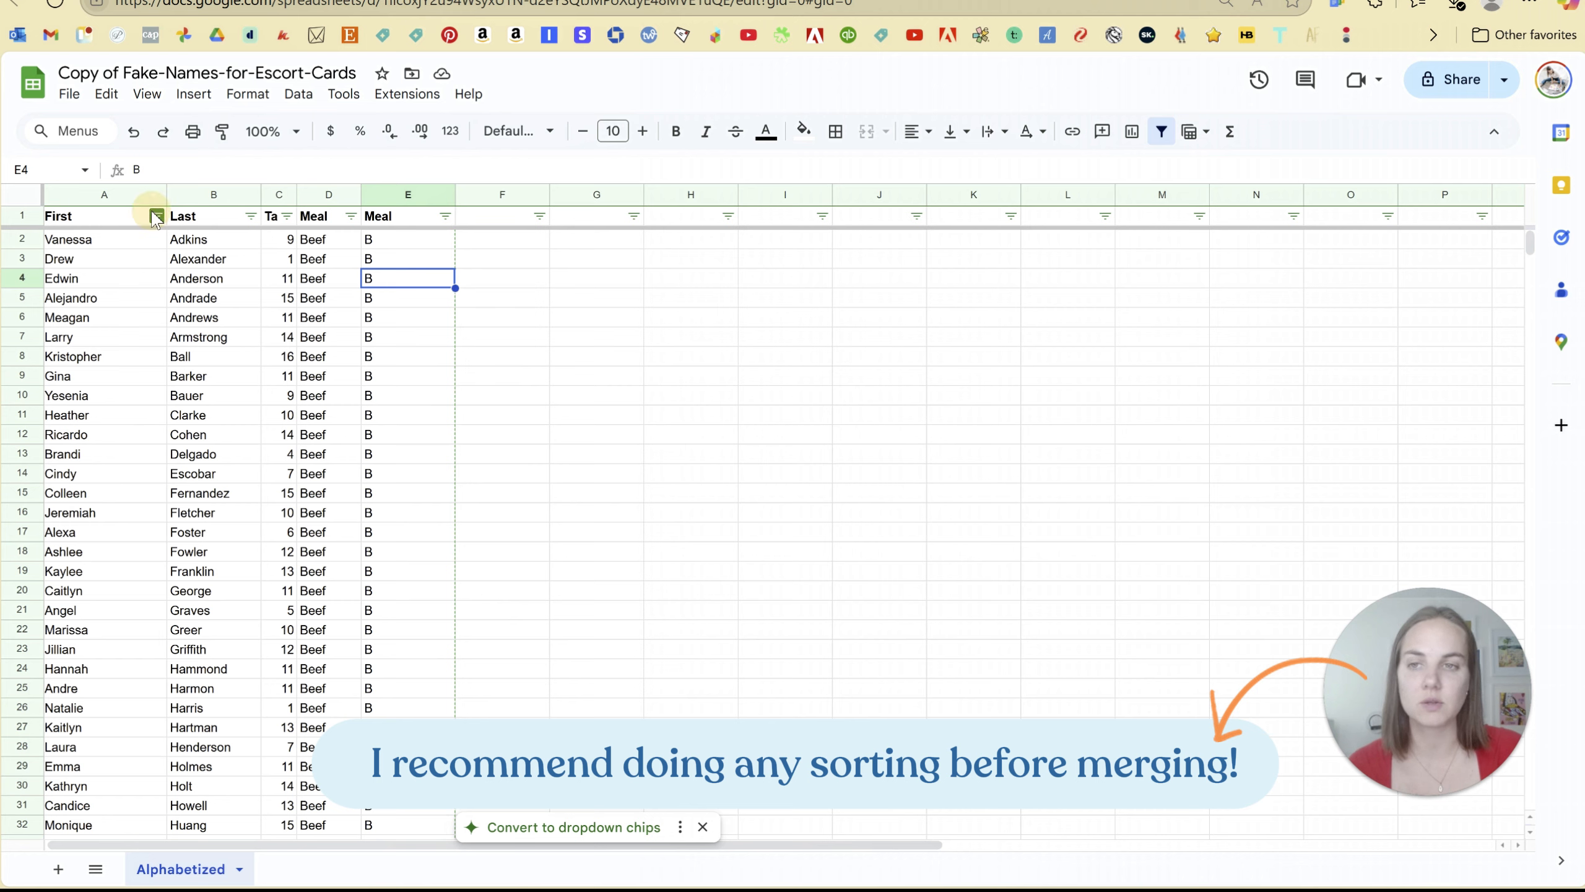
left_click(167, 248)
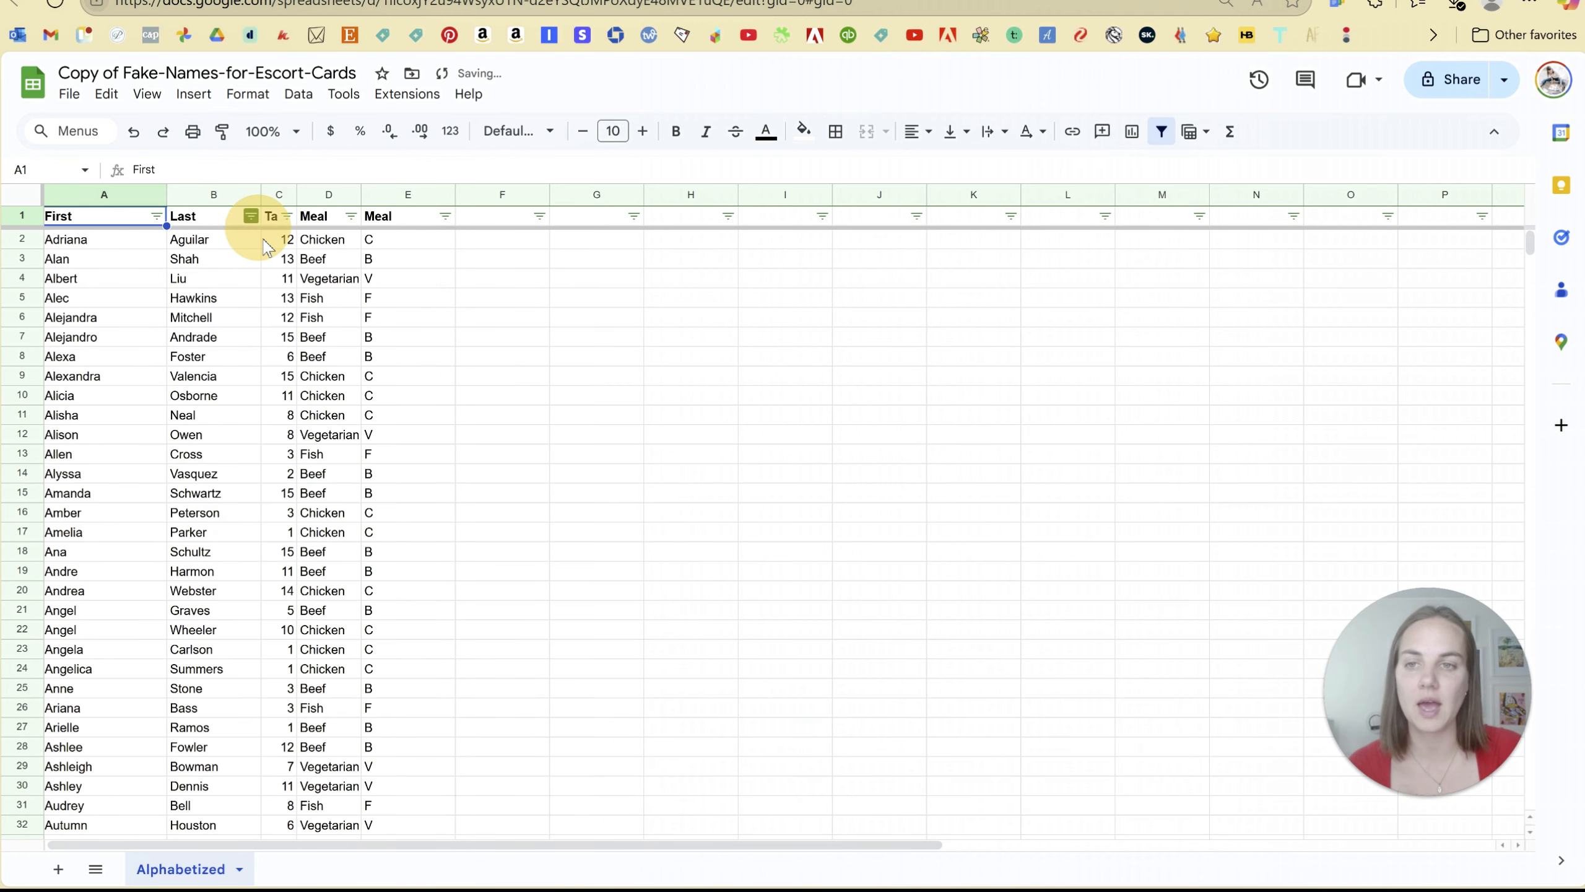
left_click(250, 216)
left_click(271, 249)
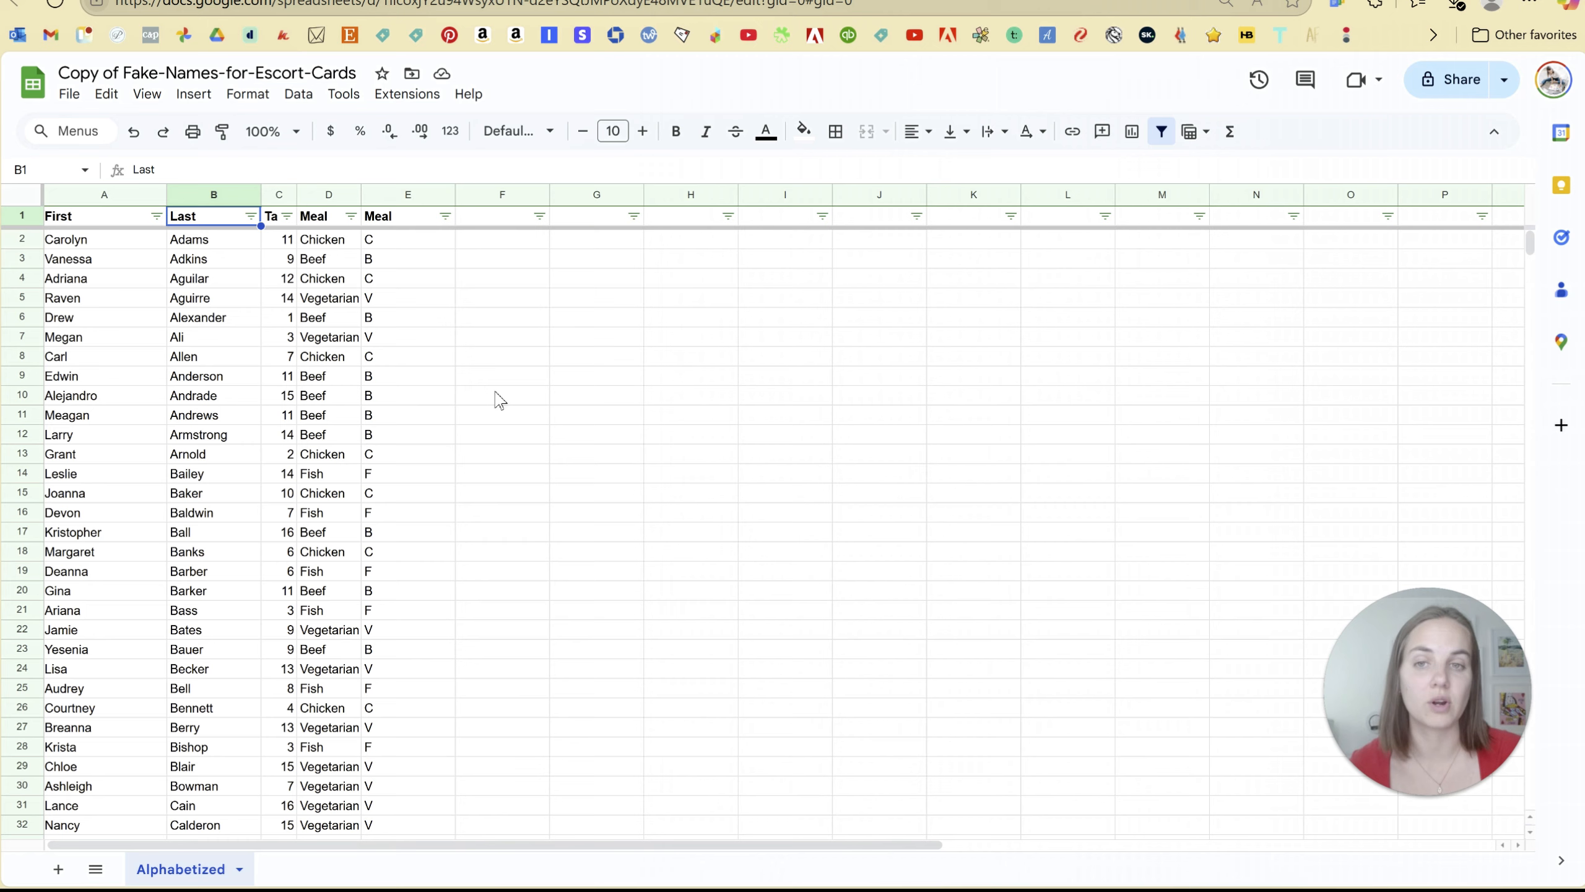
Download the guest list as a Comma Separated Values (.csv) file
left_click(69, 94)
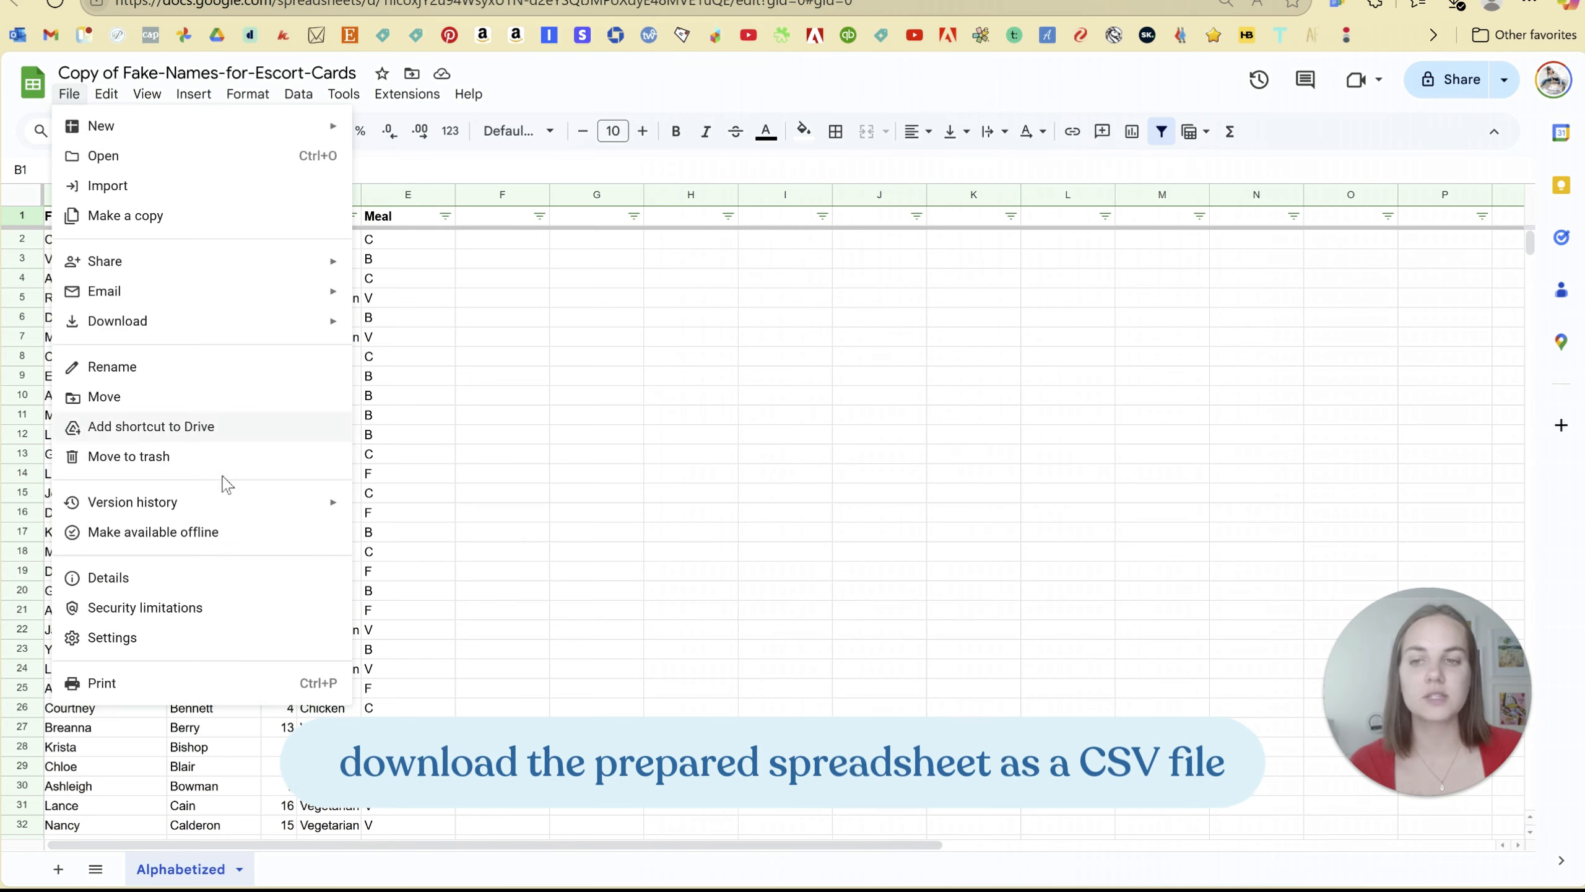
mouse_move(250, 323)
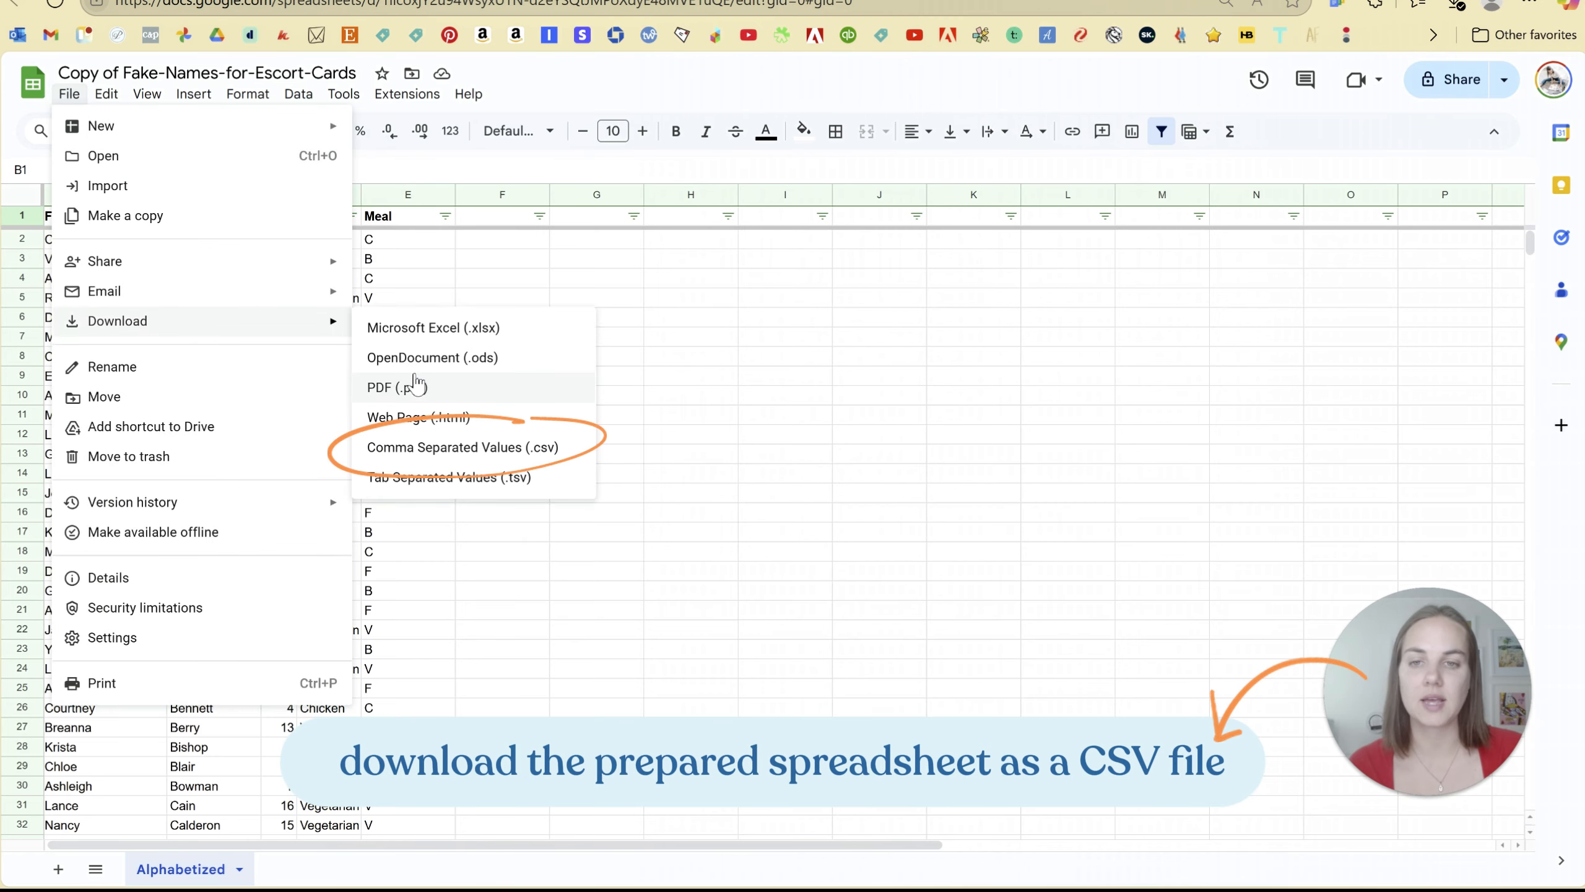
left_click(462, 447)
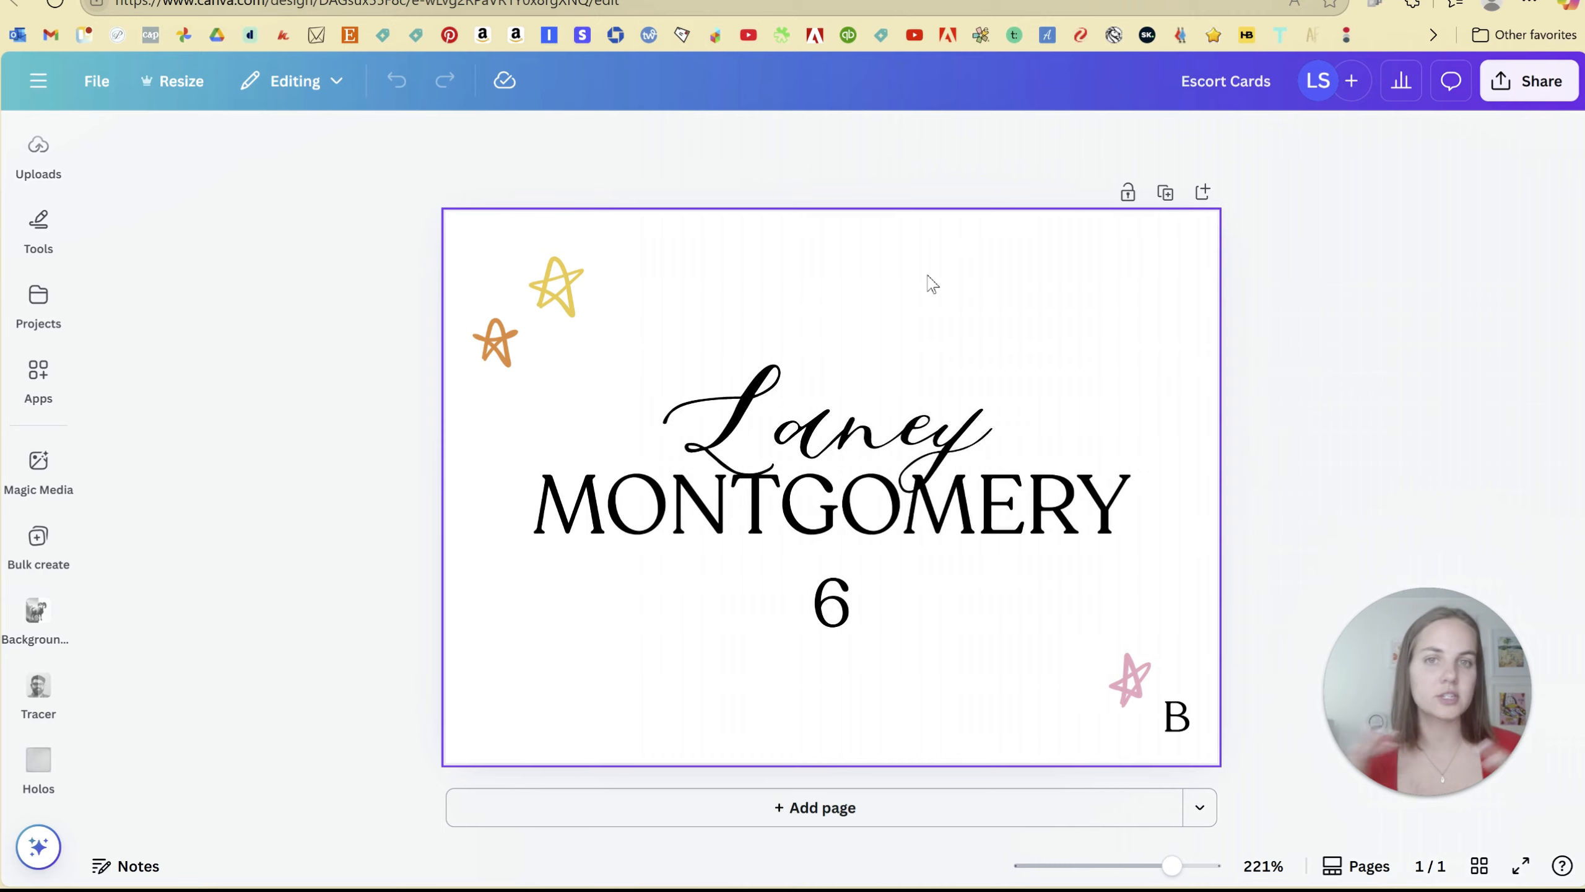
Inspect the separate first-name and last-name text boxes on the escort card in Canva
left_click(918, 398)
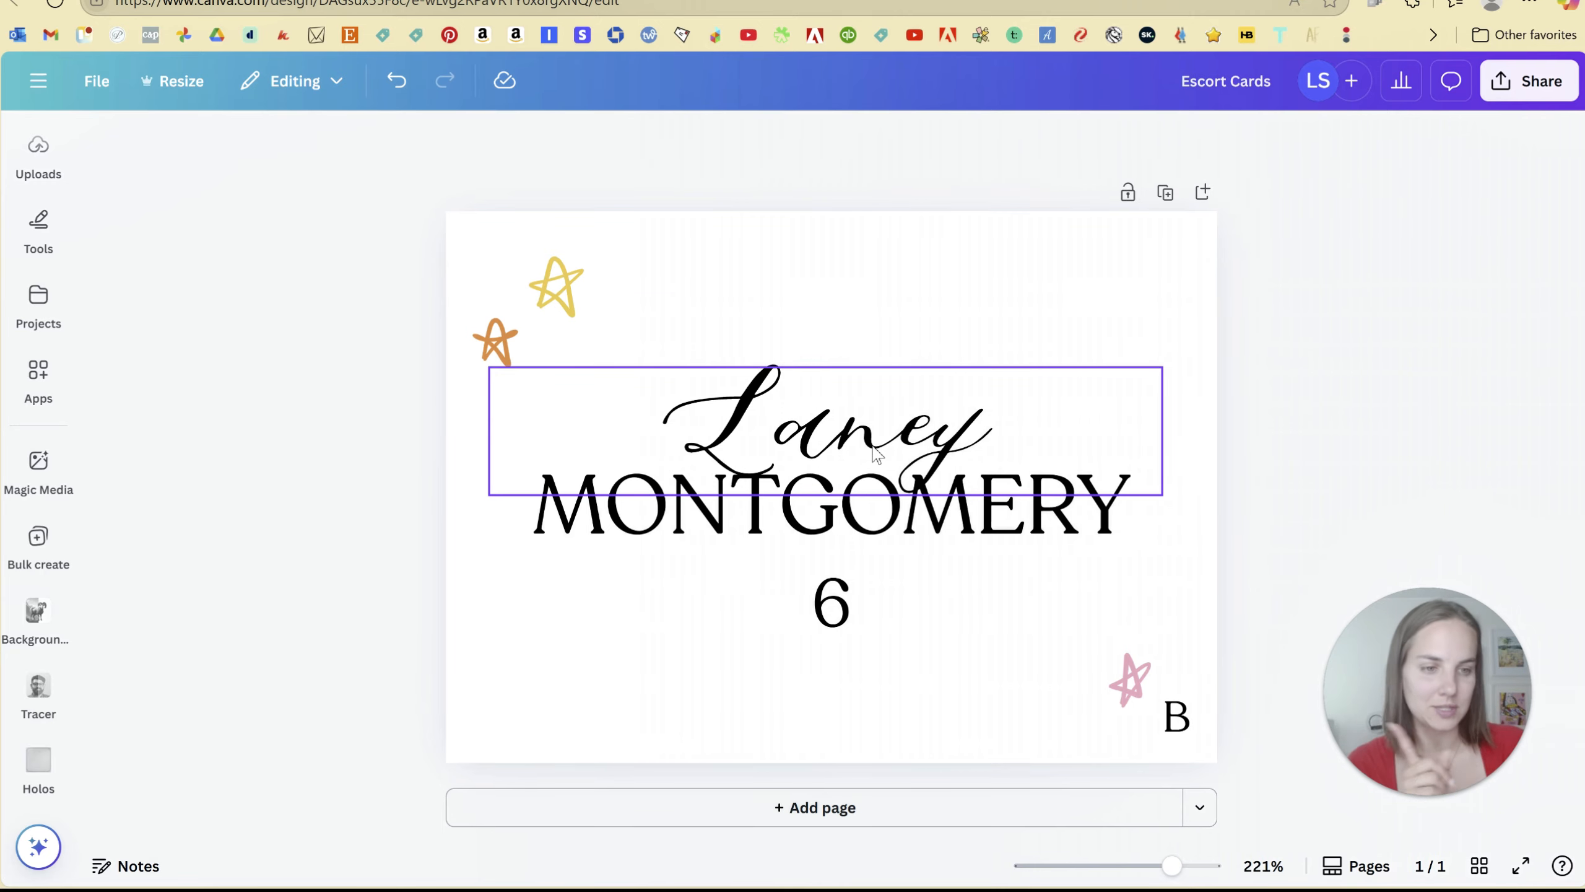
left_click(835, 431)
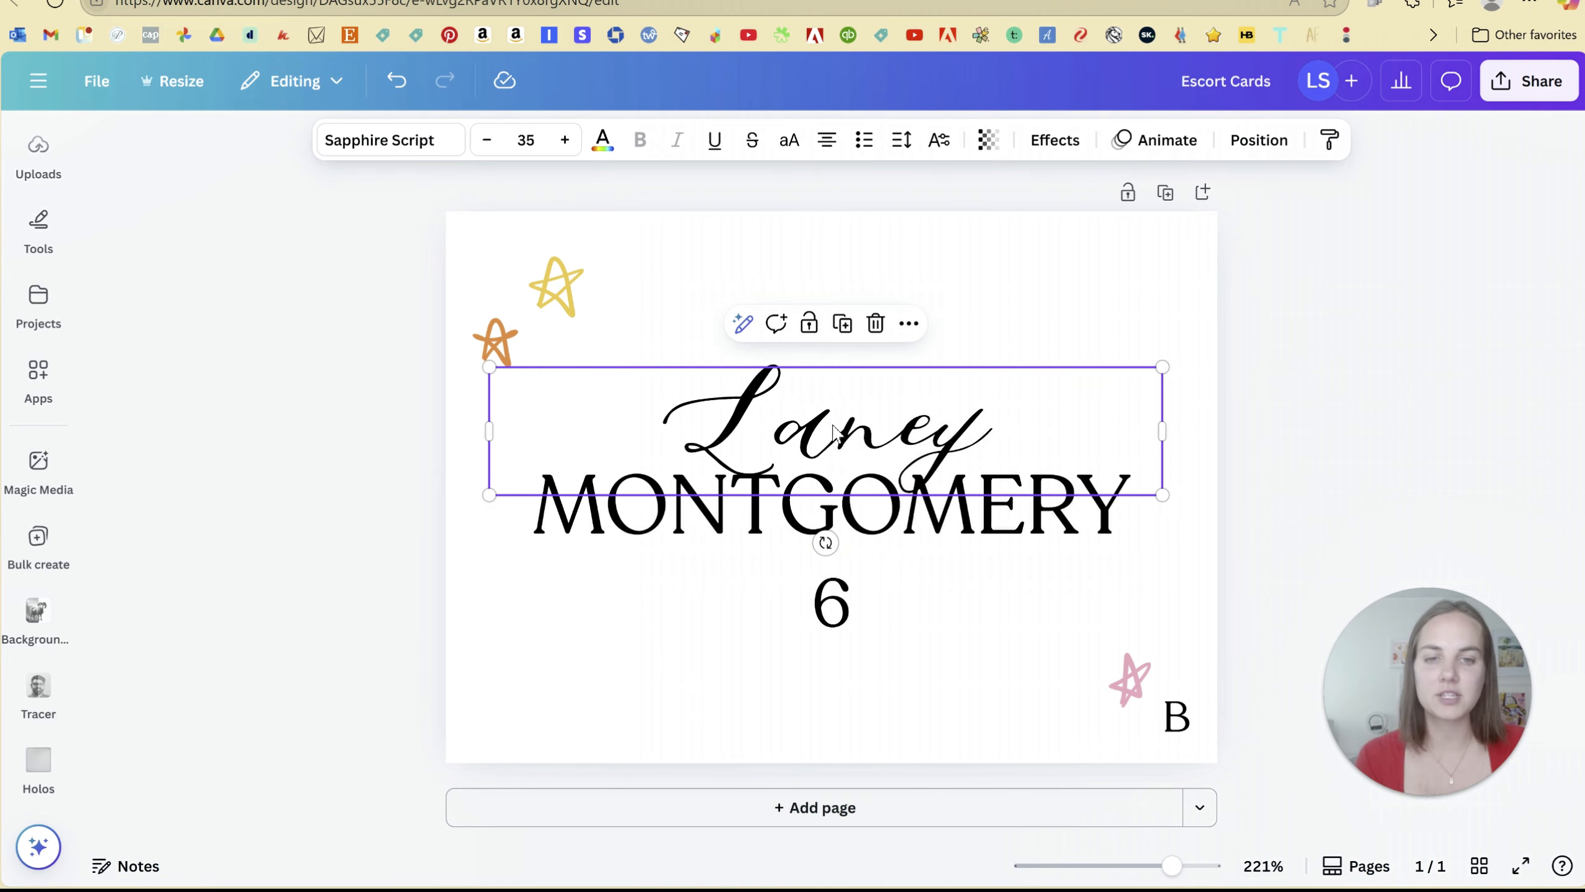
left_click(773, 523)
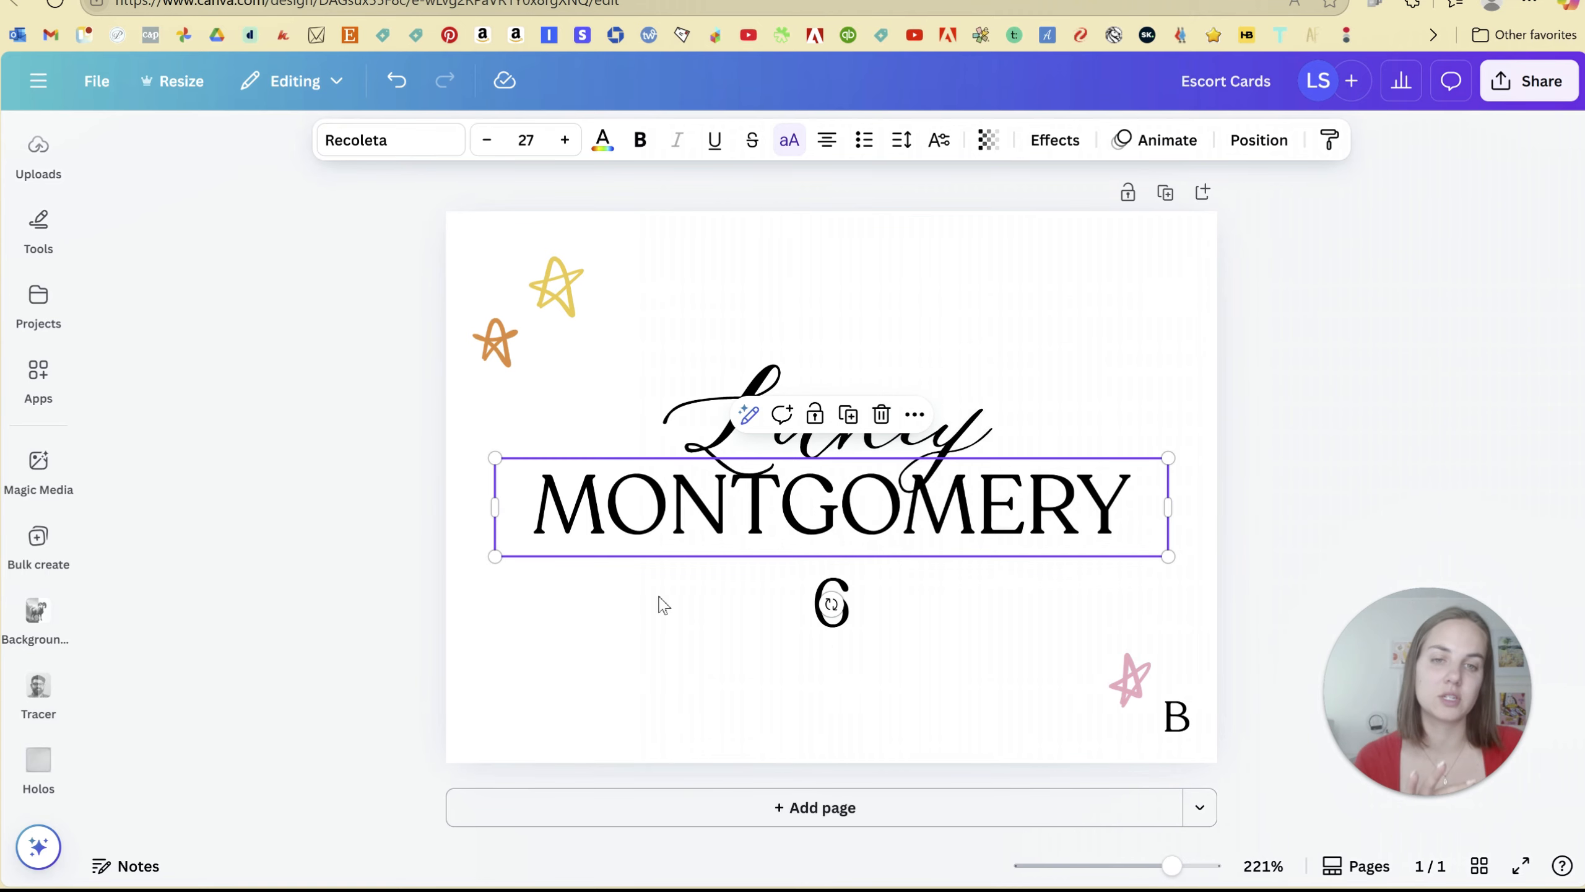
left_click(682, 526)
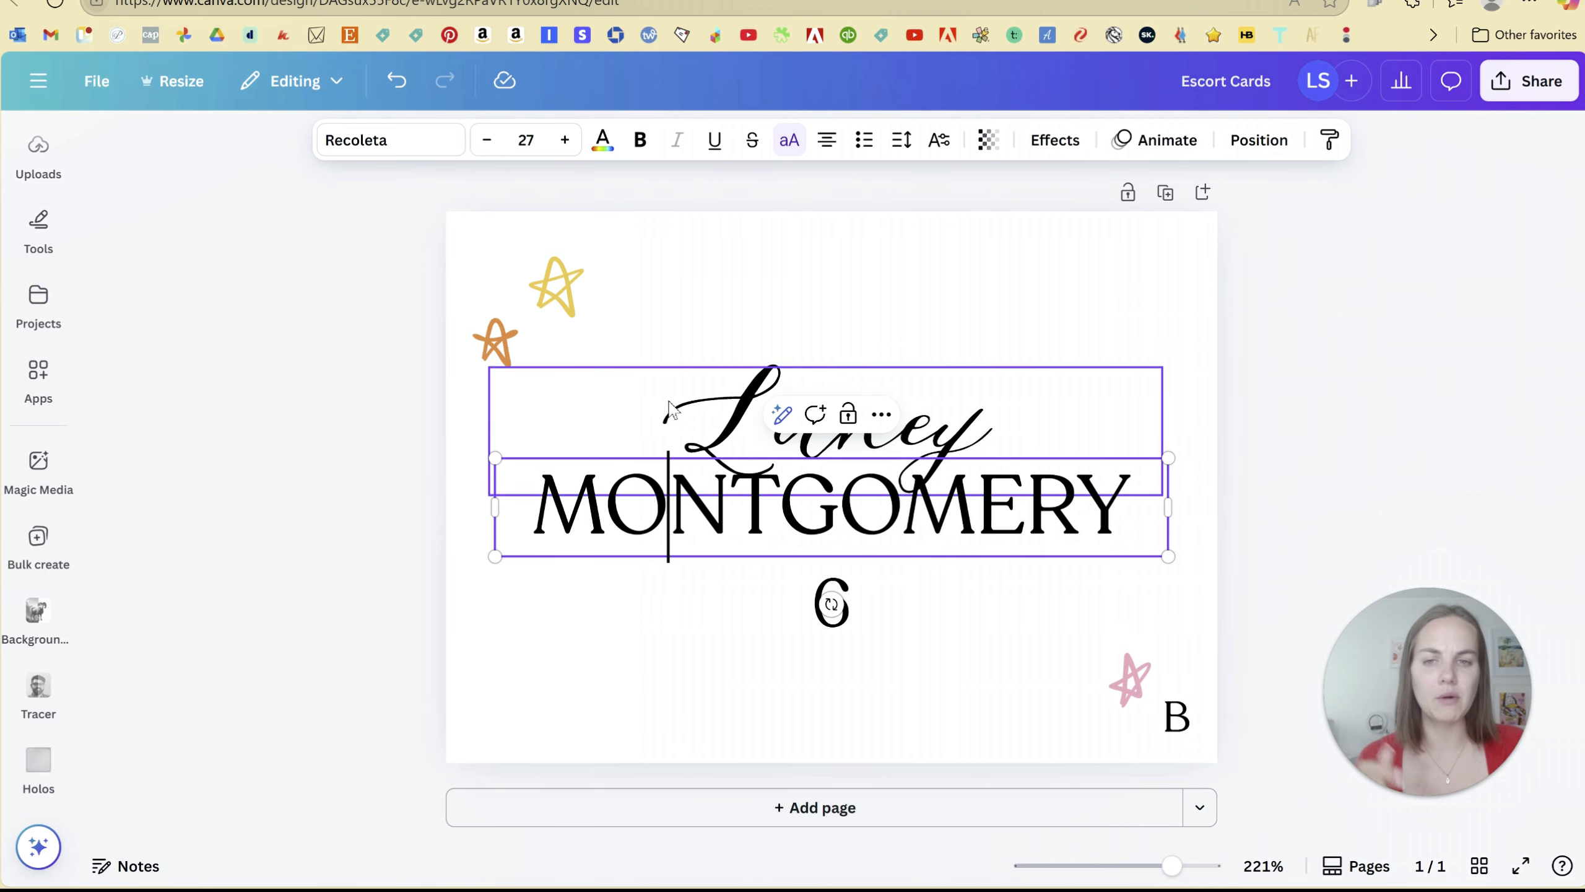
Widen the first-name text box on both sides so its edges line up with the last-name text box
left_click(513, 414)
left_click_drag(489, 431, 495, 429)
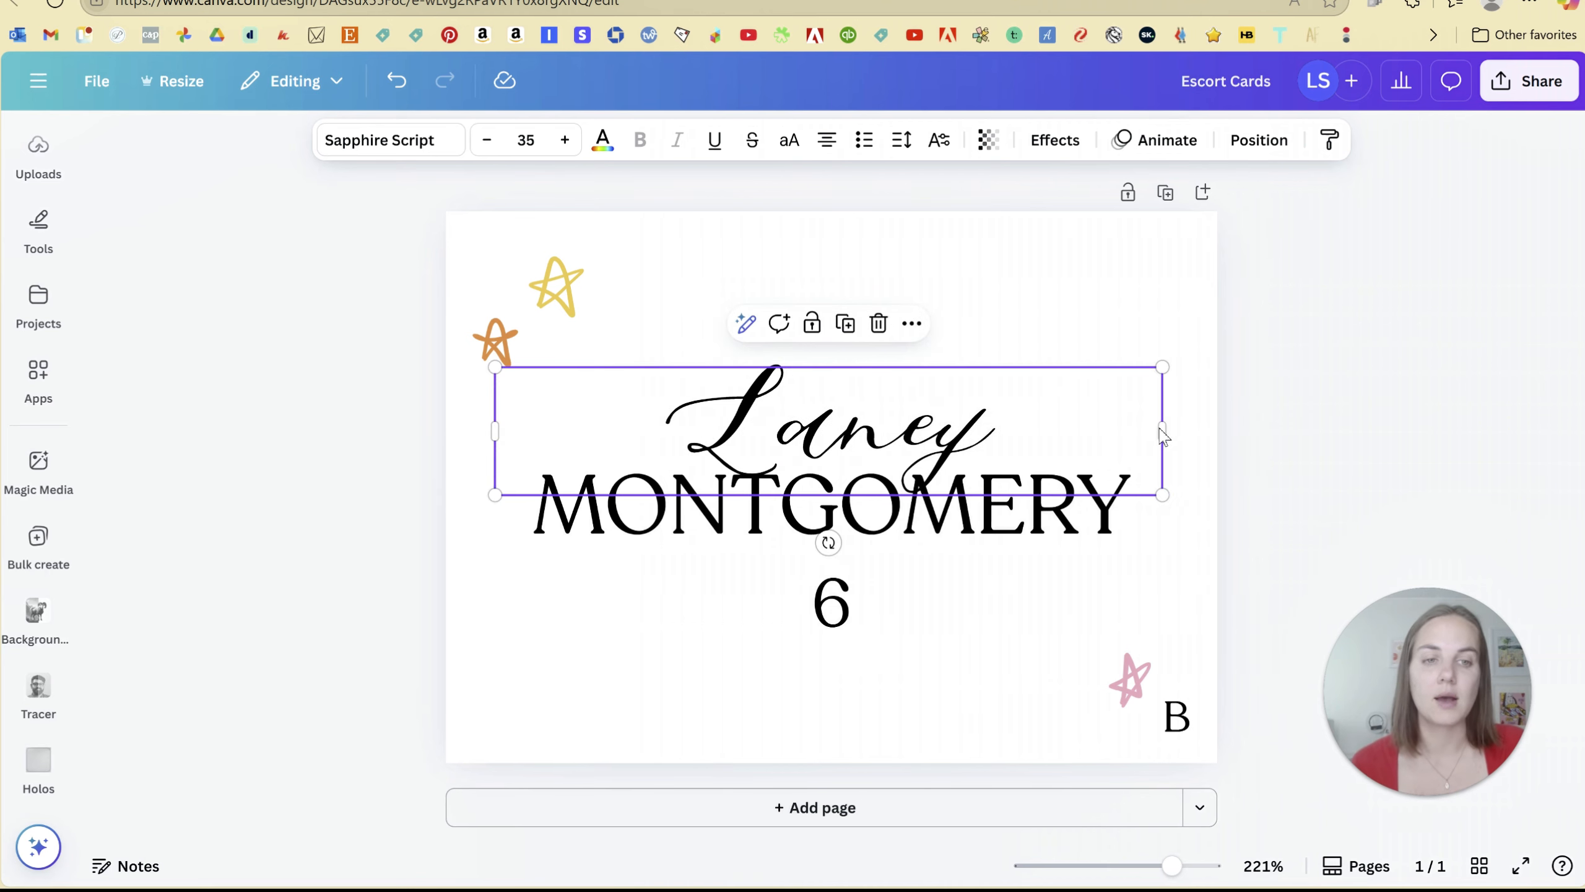
left_click_drag(1162, 432, 1168, 432)
left_click(1298, 437)
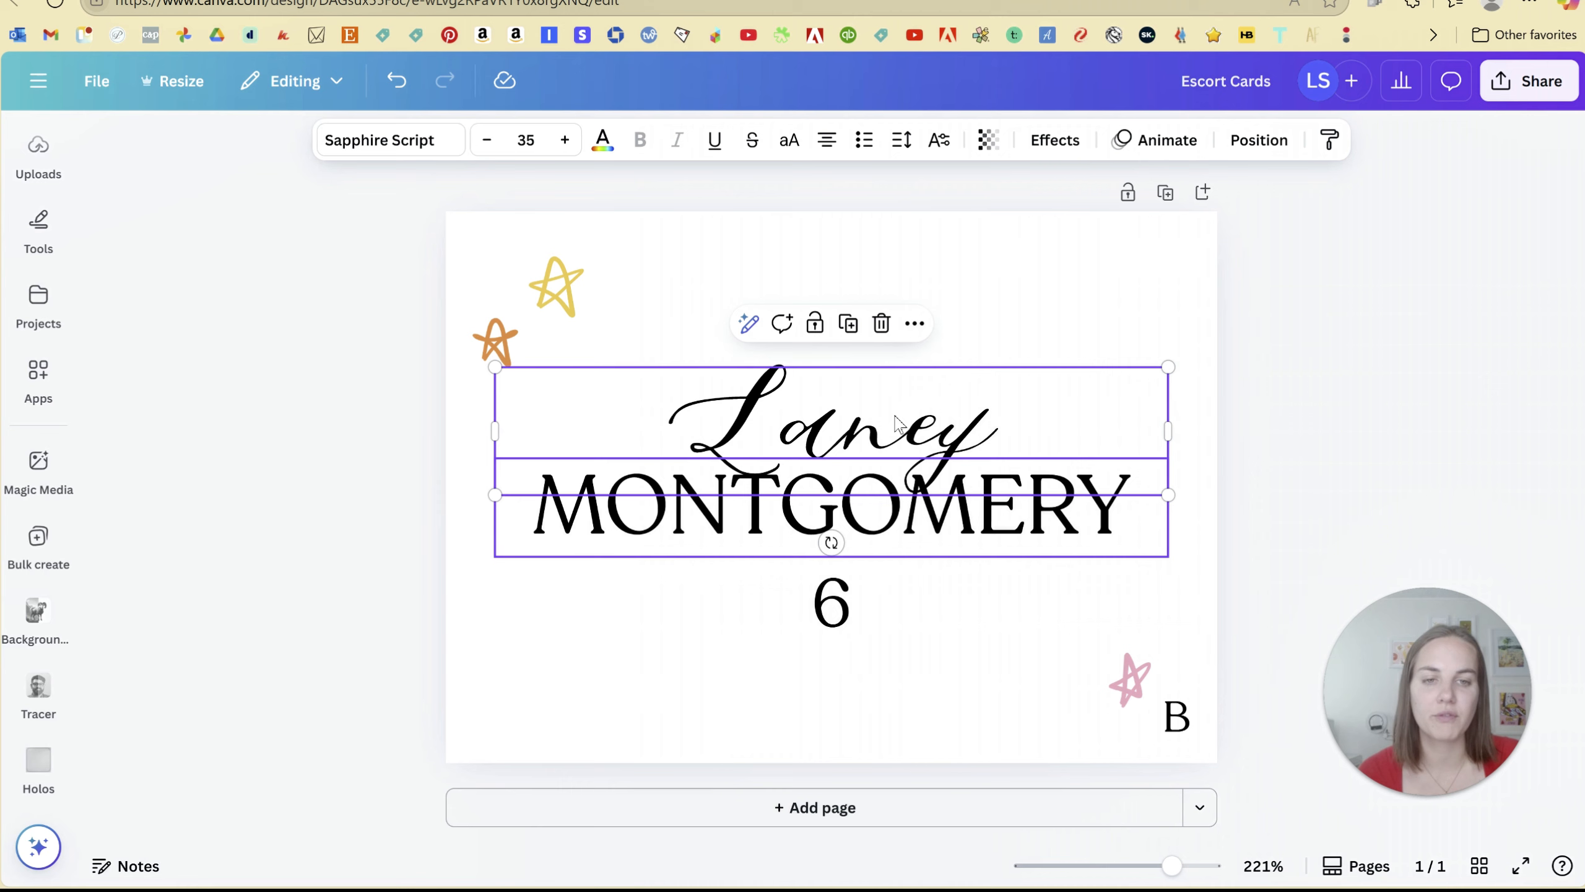
left_click(1288, 351)
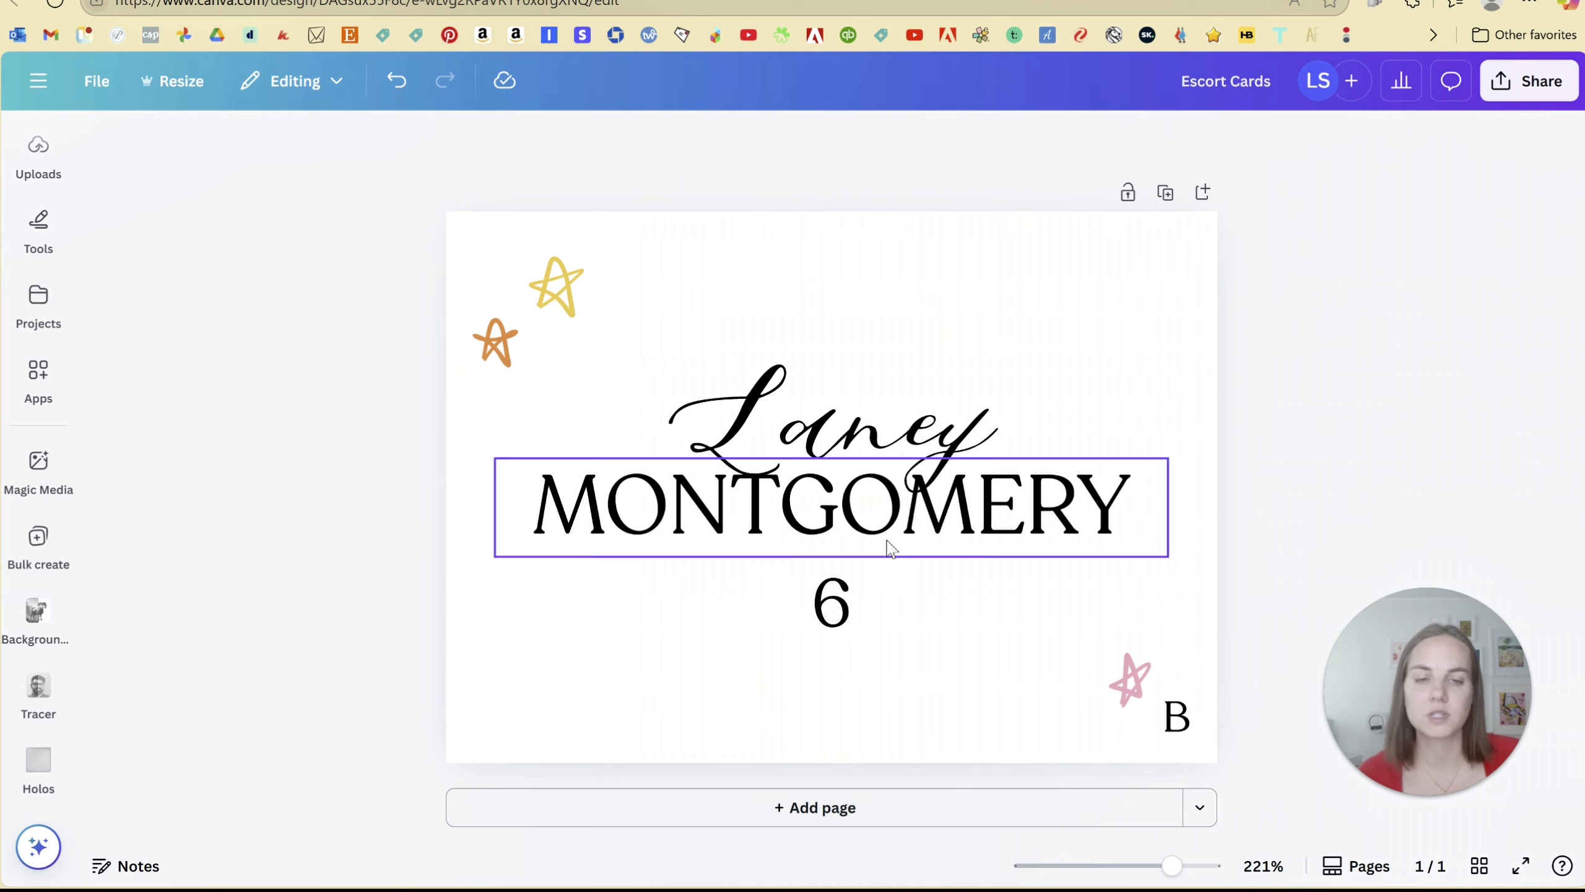
Examine the card's remaining elements: the table number, the meal letter and the yellow, orange and pink stars
left_click(843, 615)
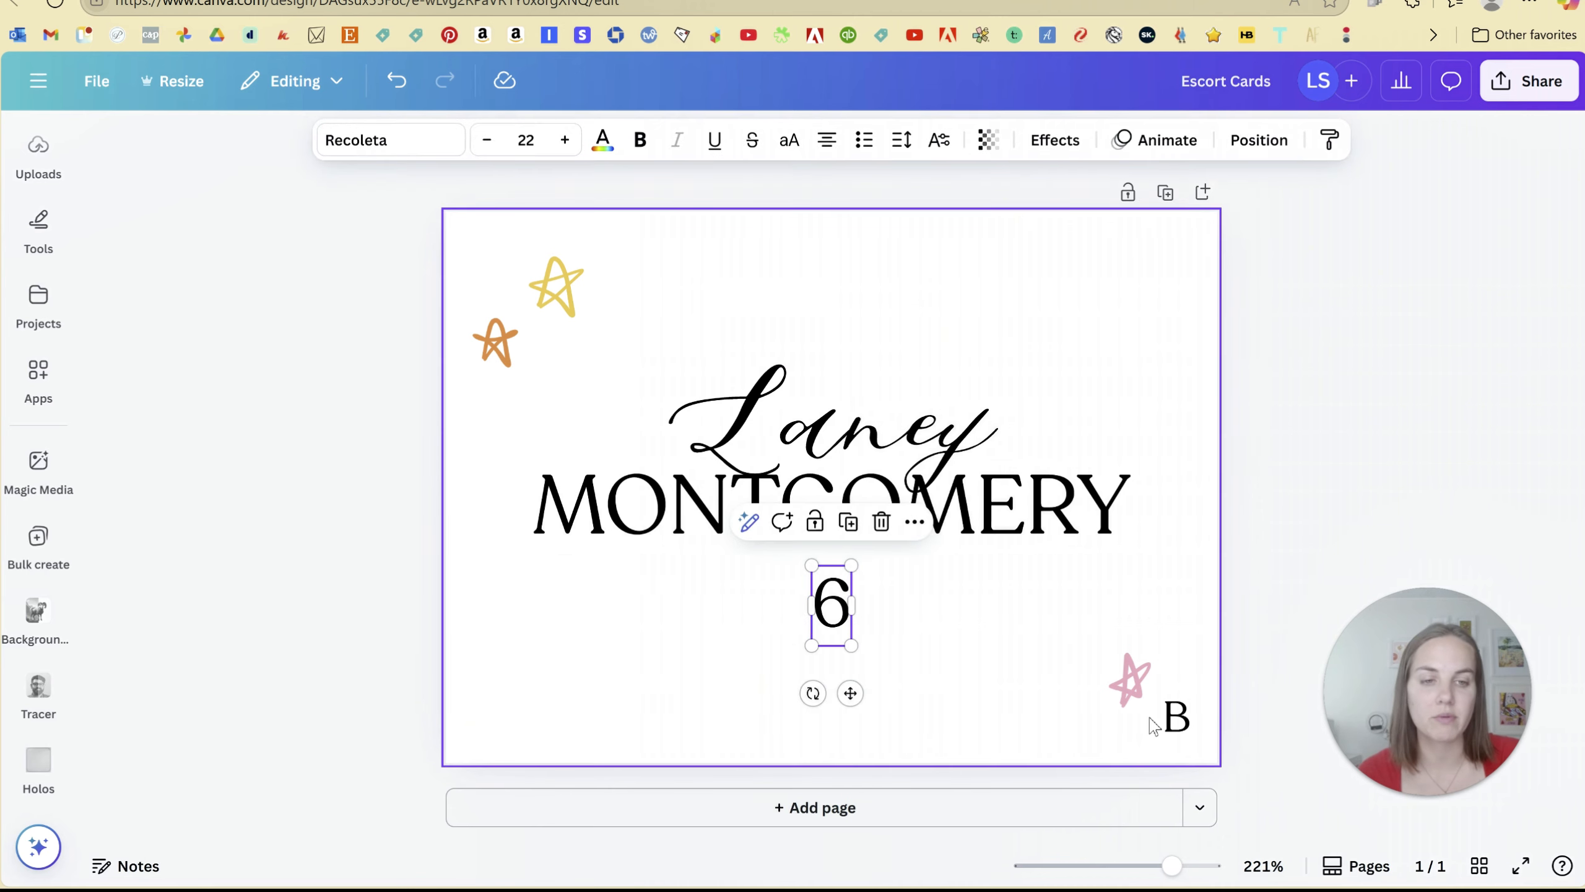
left_click(1176, 718)
left_click(1302, 534)
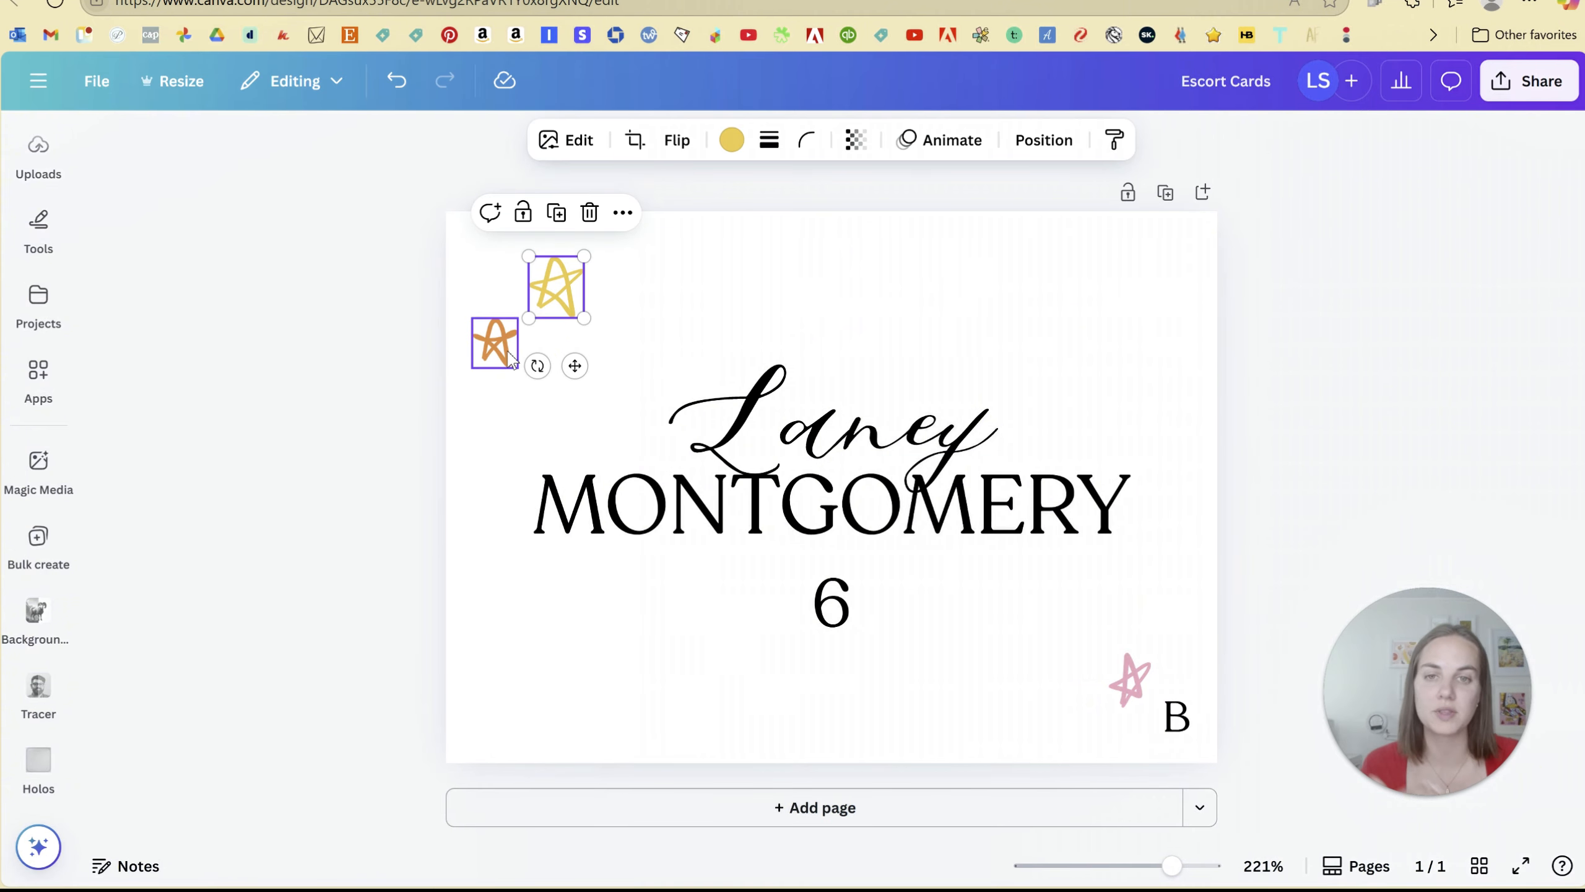
left_click(510, 353)
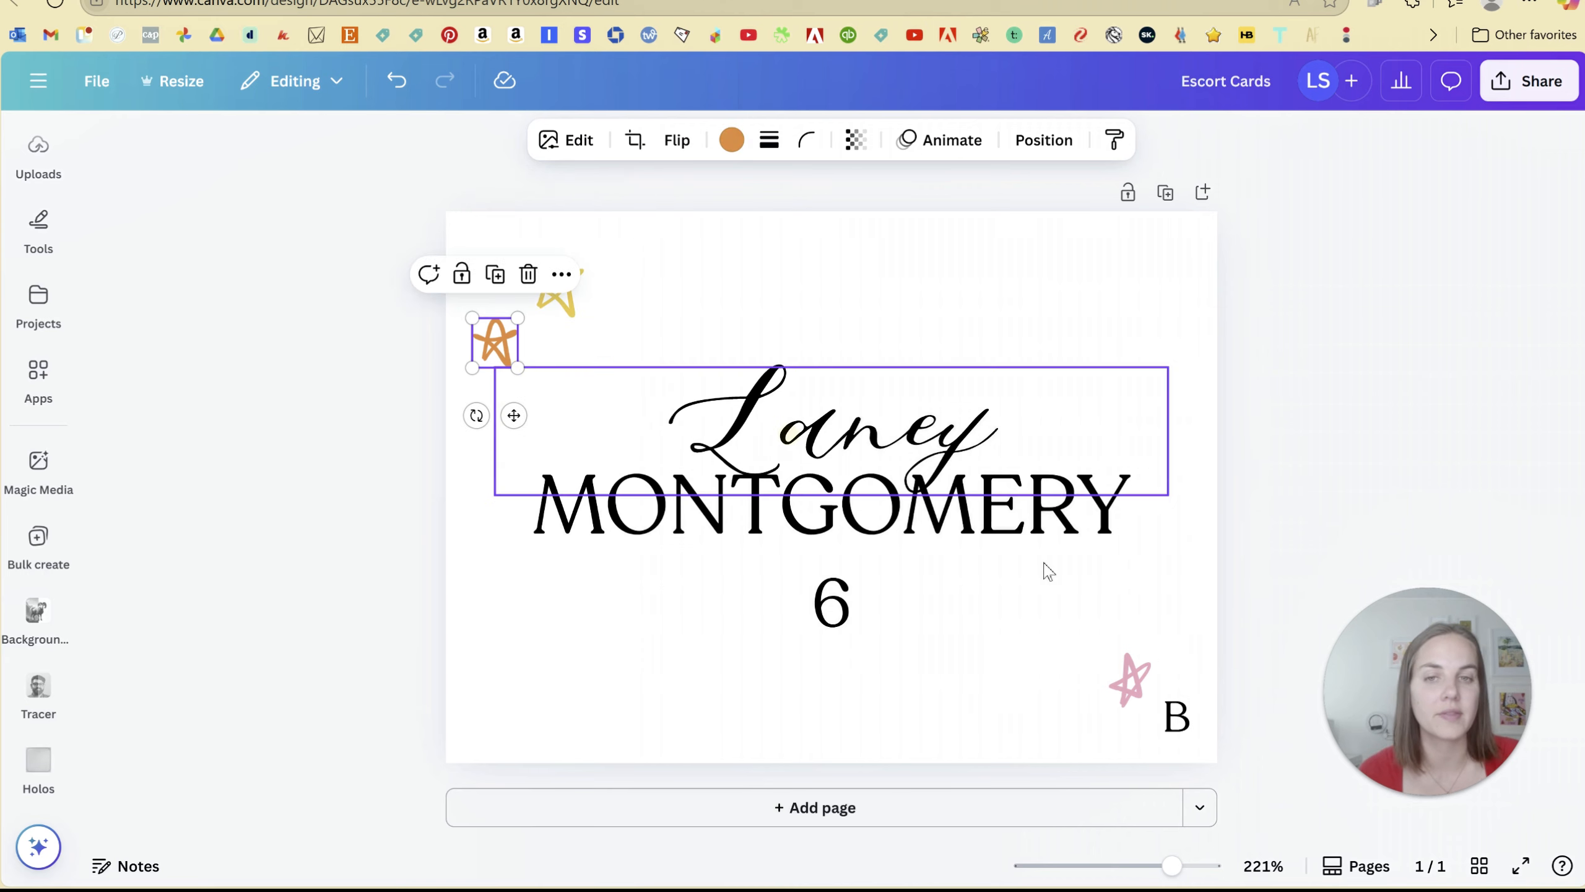
left_click(1130, 680)
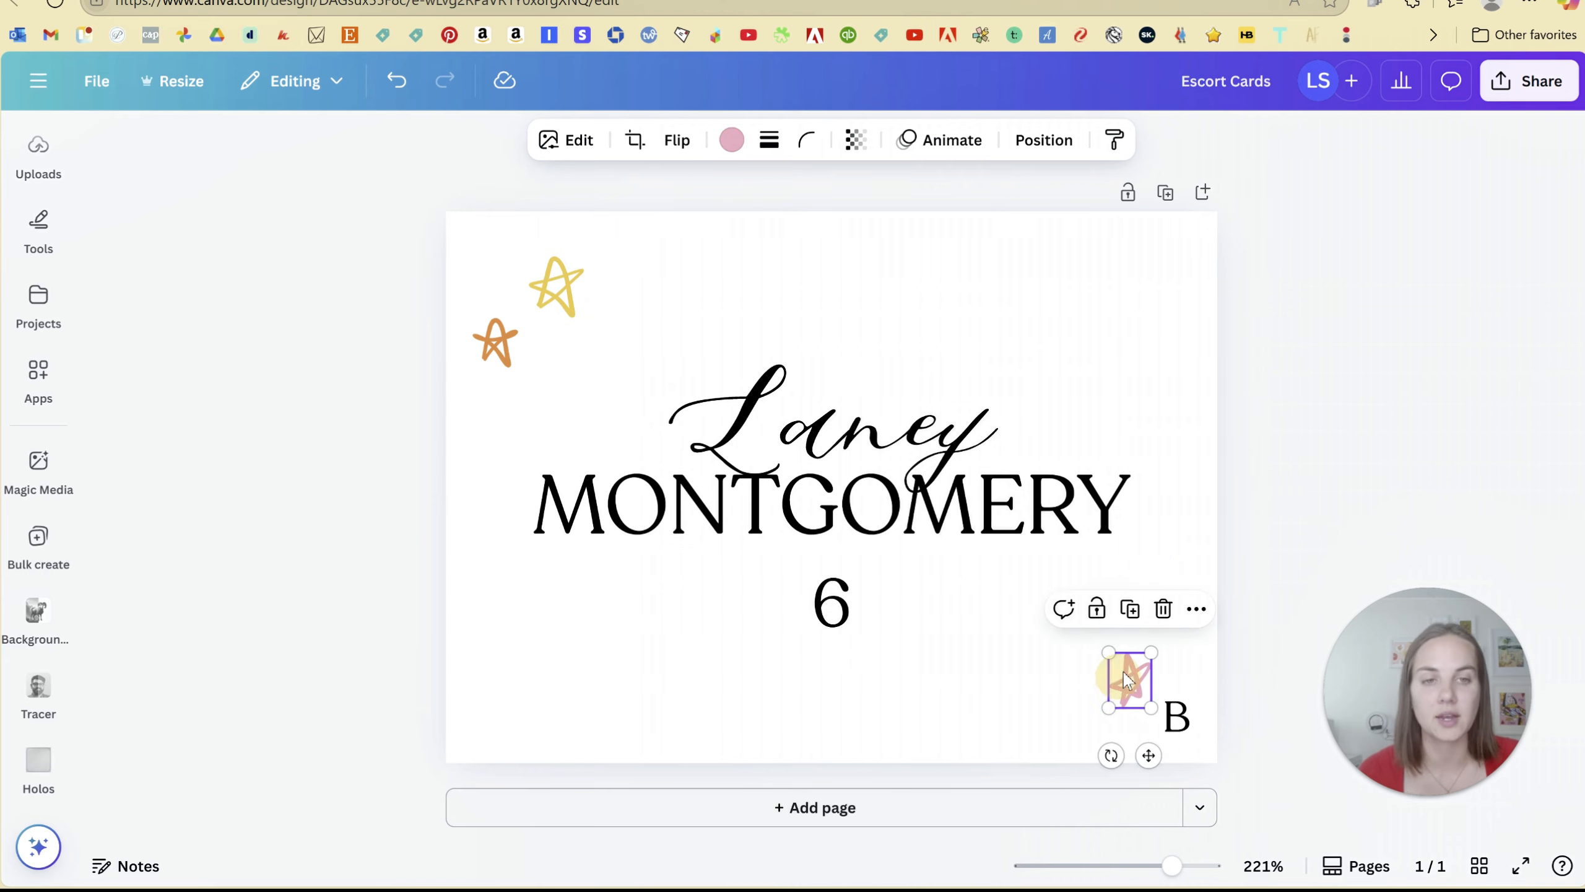
left_click(1290, 360)
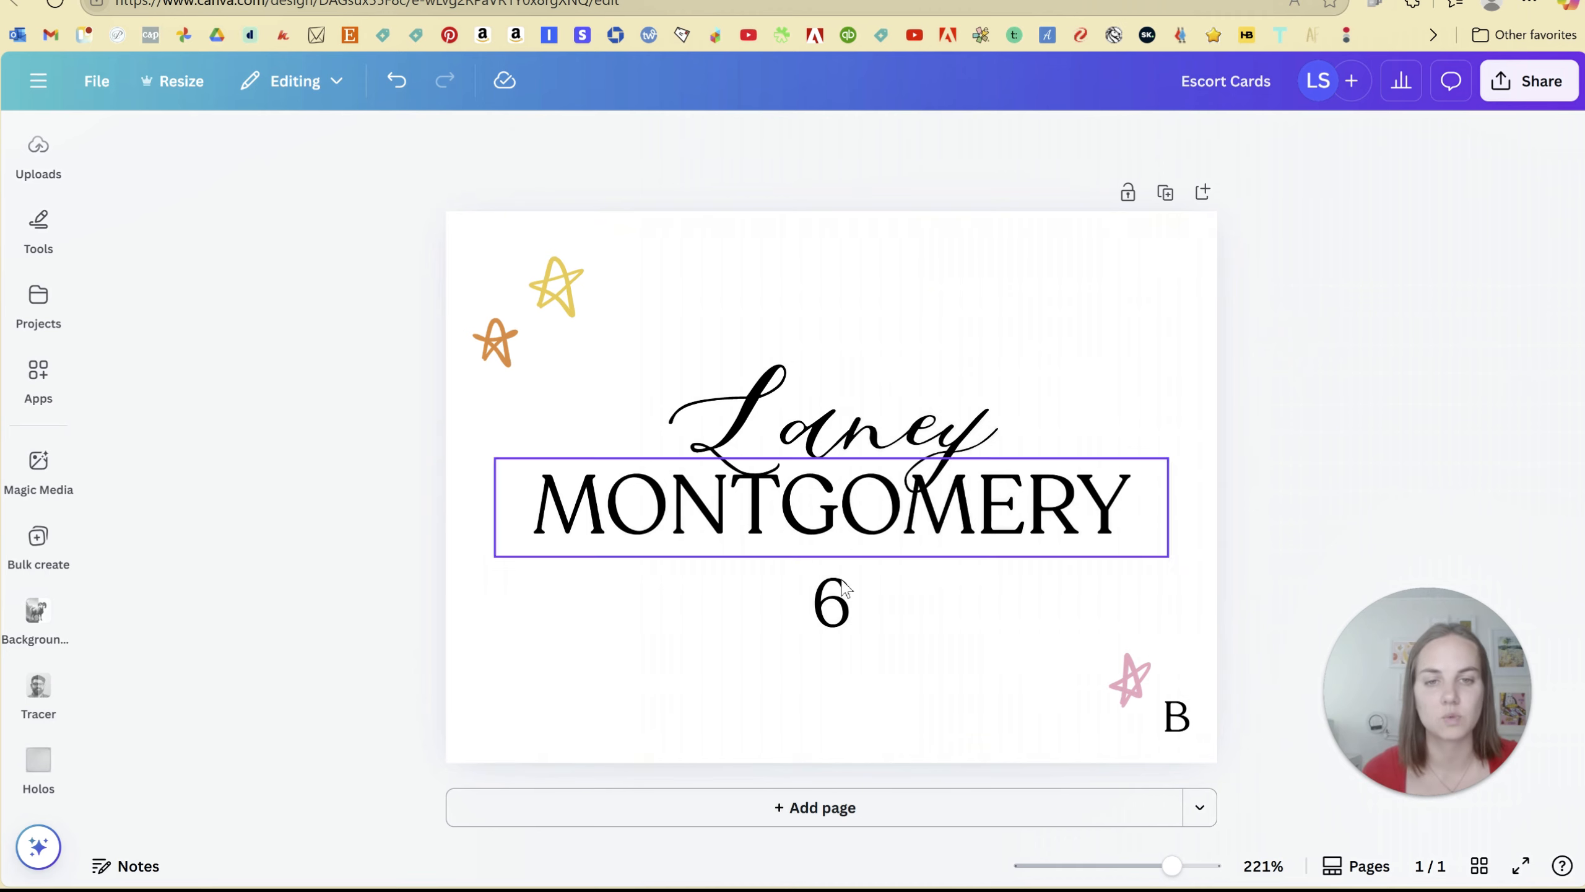
left_click(1129, 679)
left_click(353, 359)
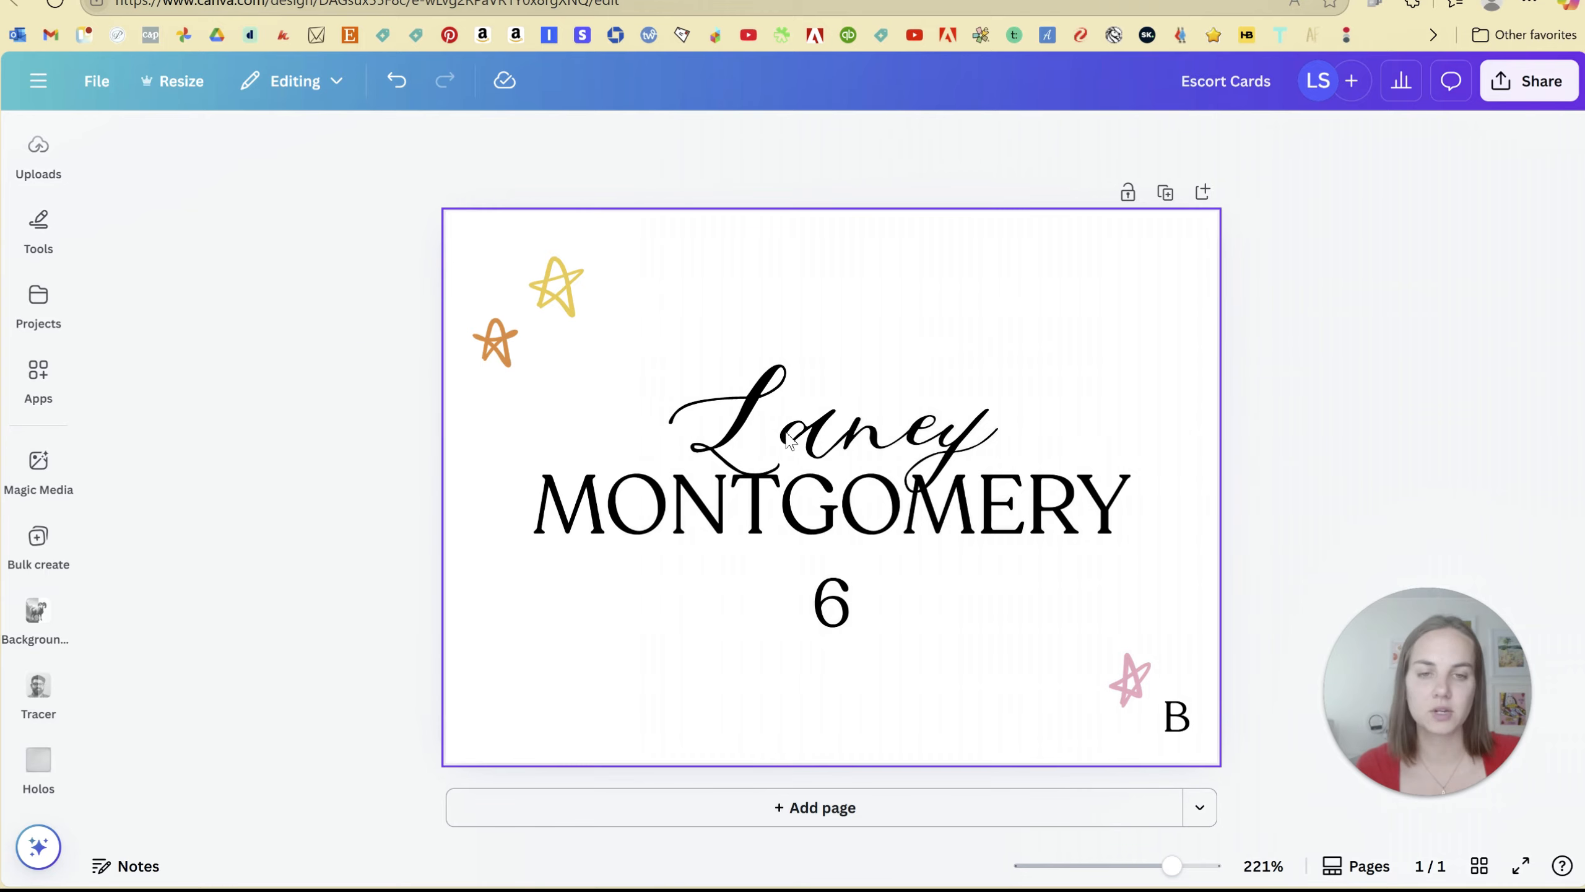
Open the Bulk create app and upload the guest list file "Copy of Fake-Names-for-Escort-Cards - Alphabetized (1)" as its data source
left_click(38, 763)
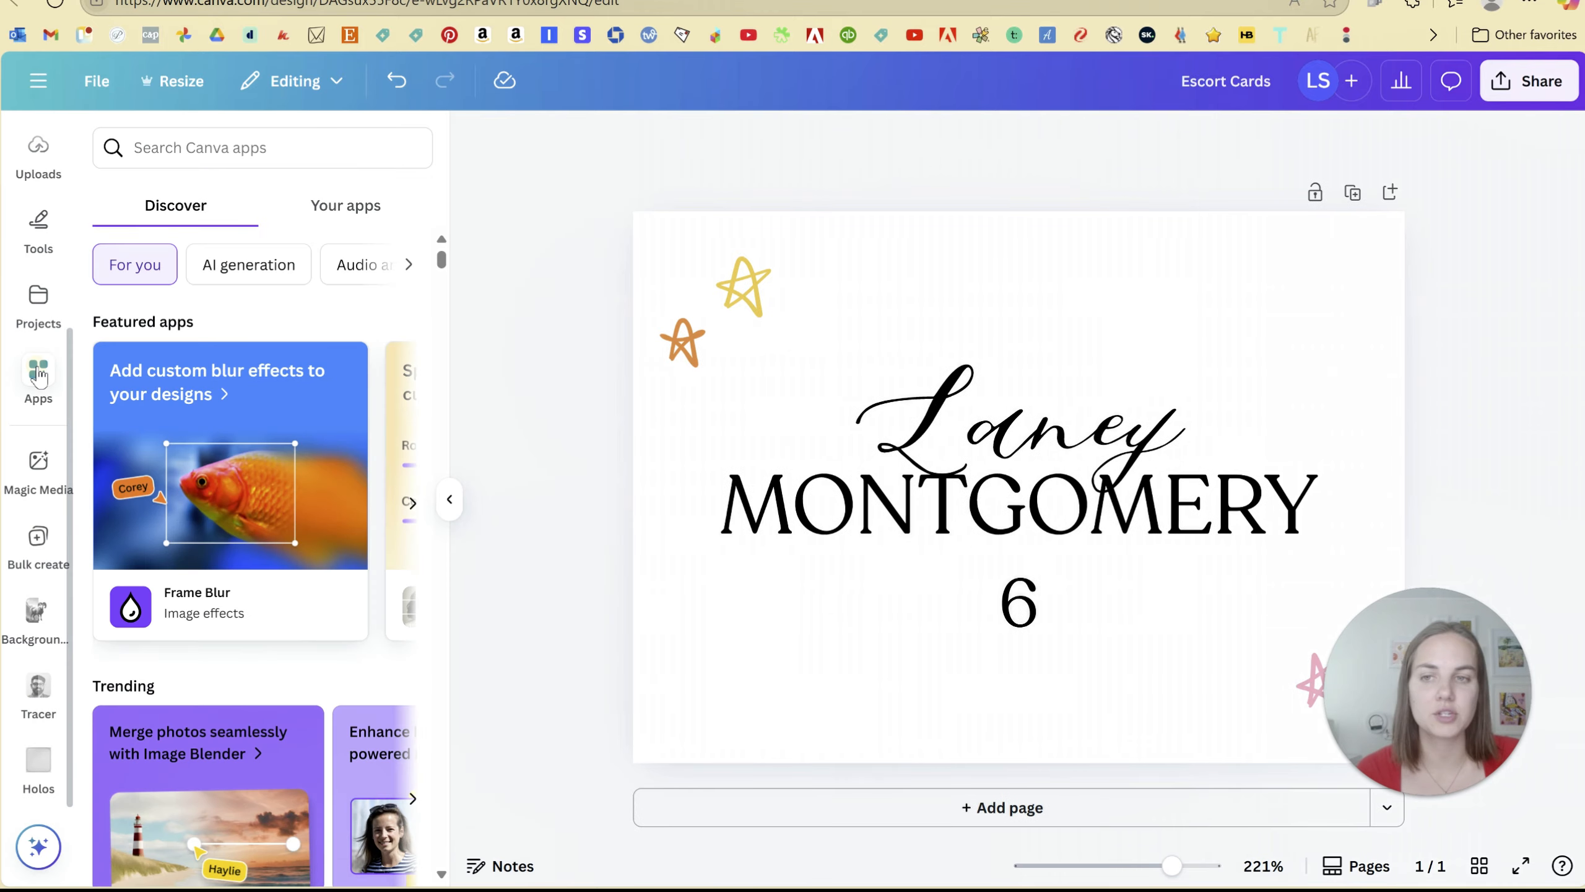
scroll(276, 396, "down", 10)
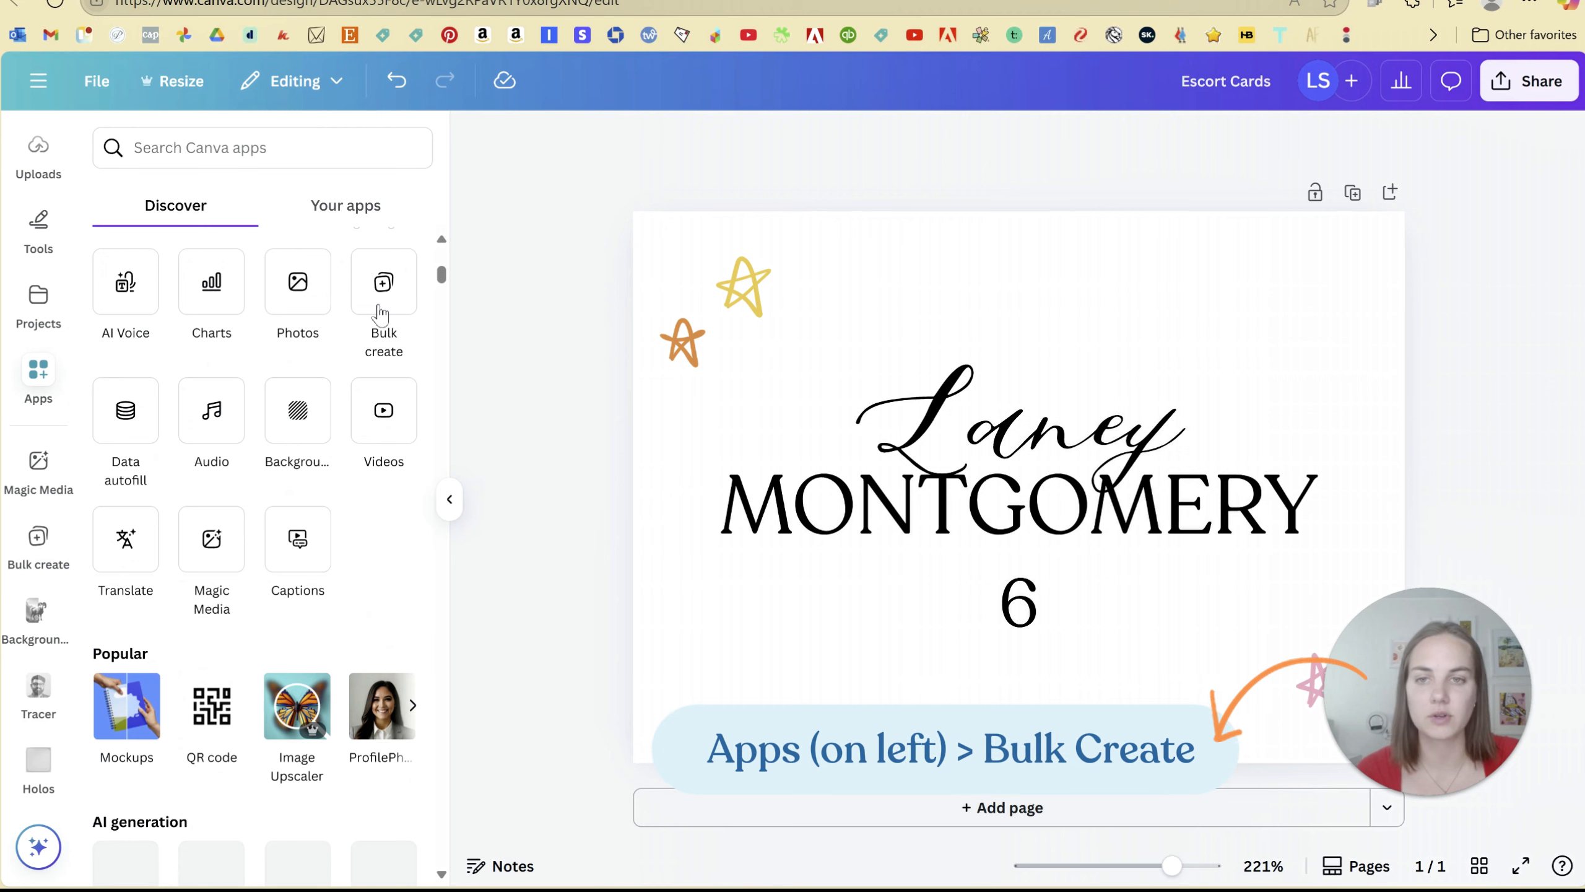
left_click(382, 299)
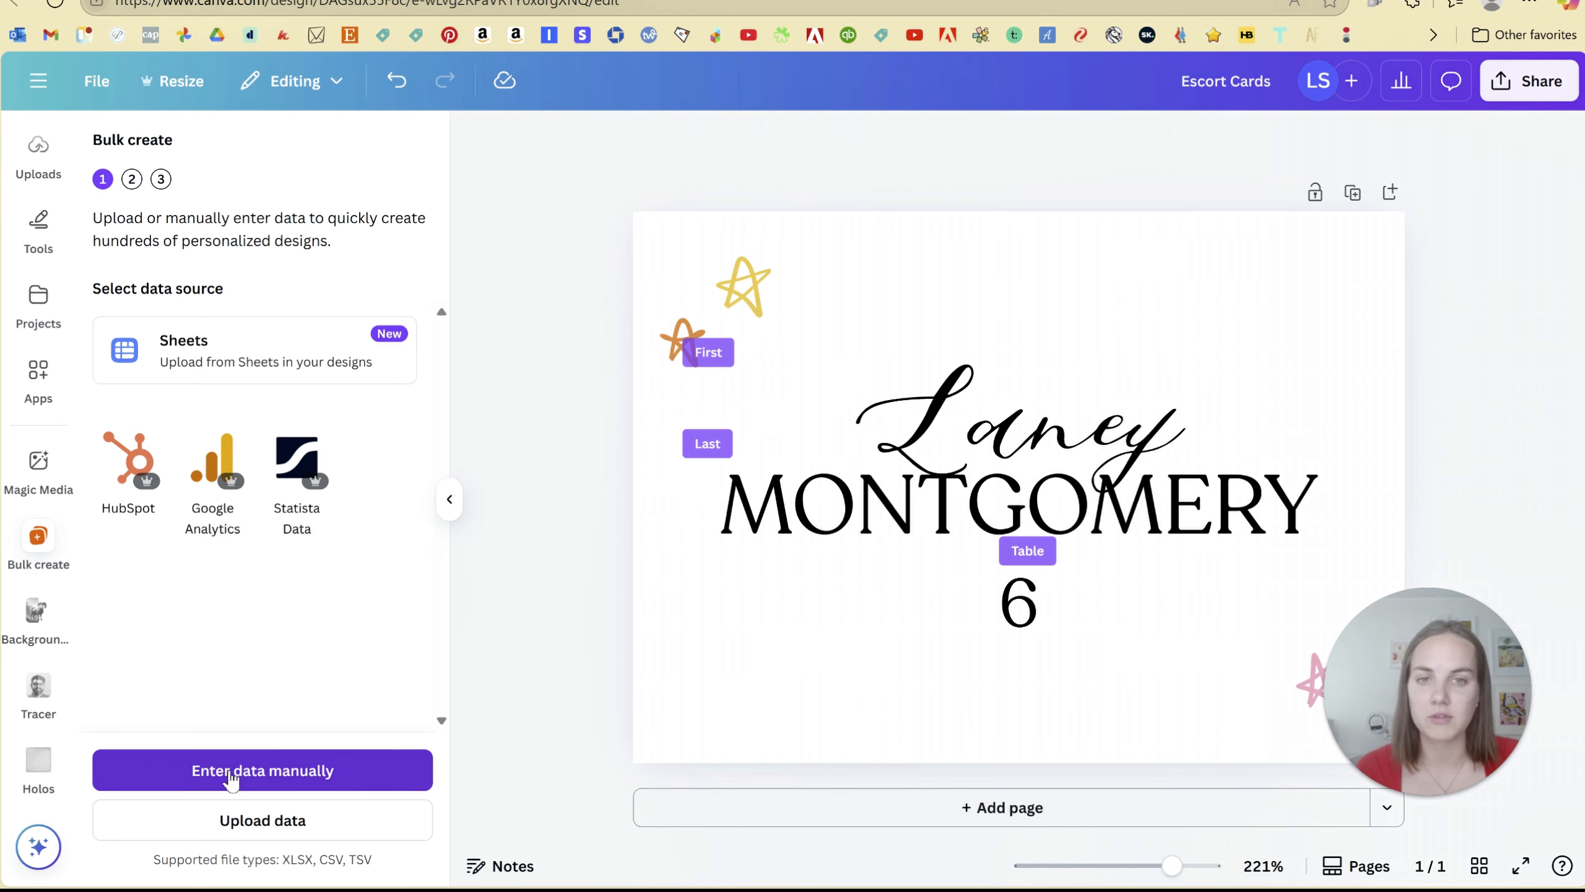
left_click(223, 823)
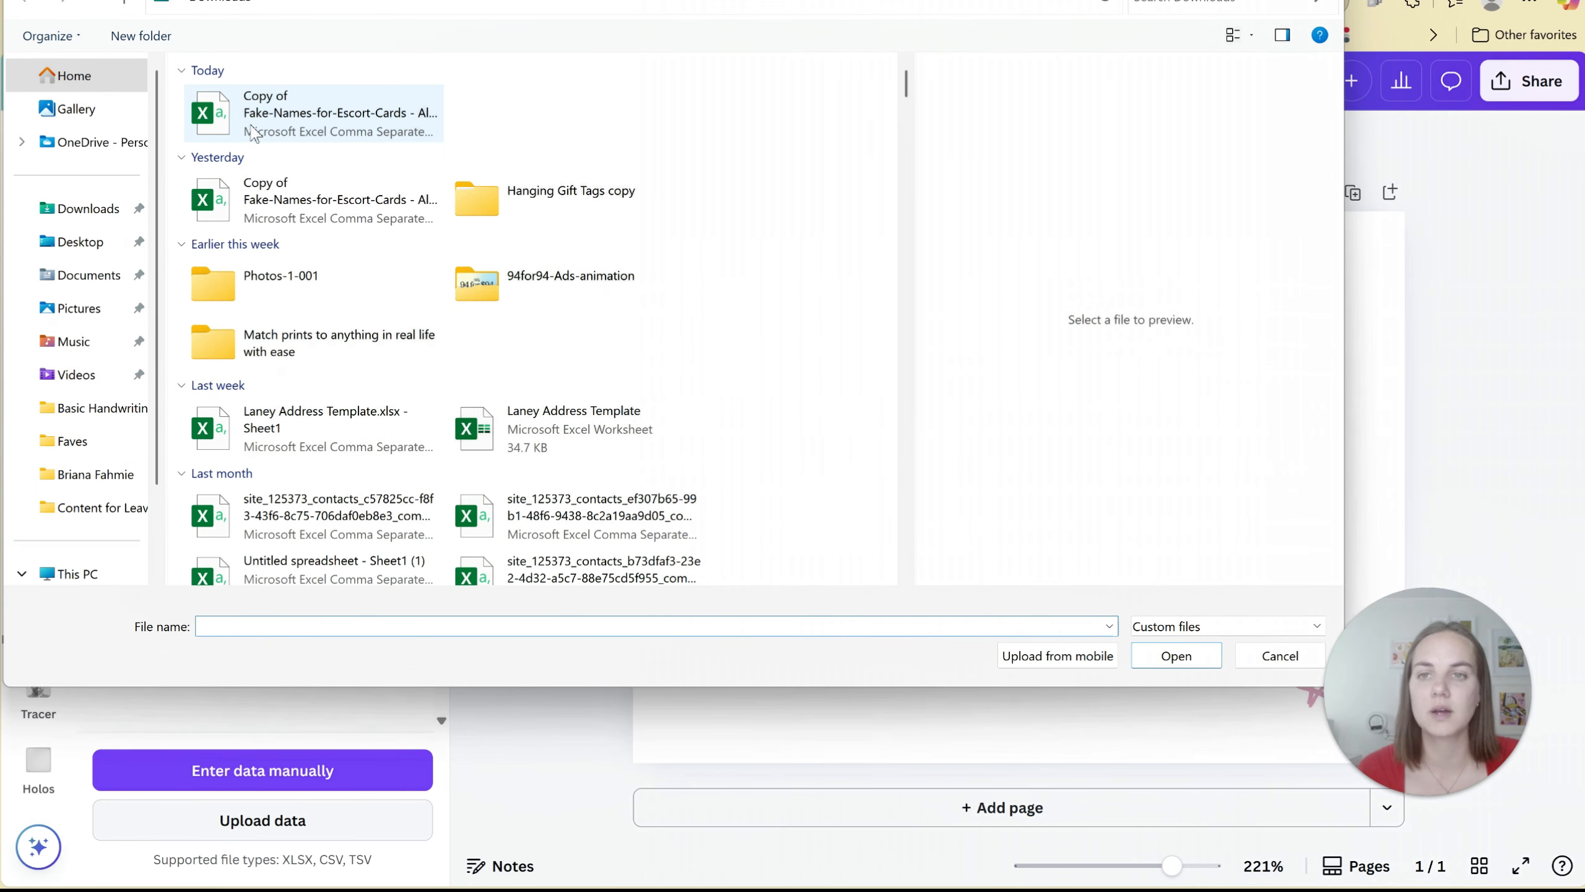
left_click(261, 112)
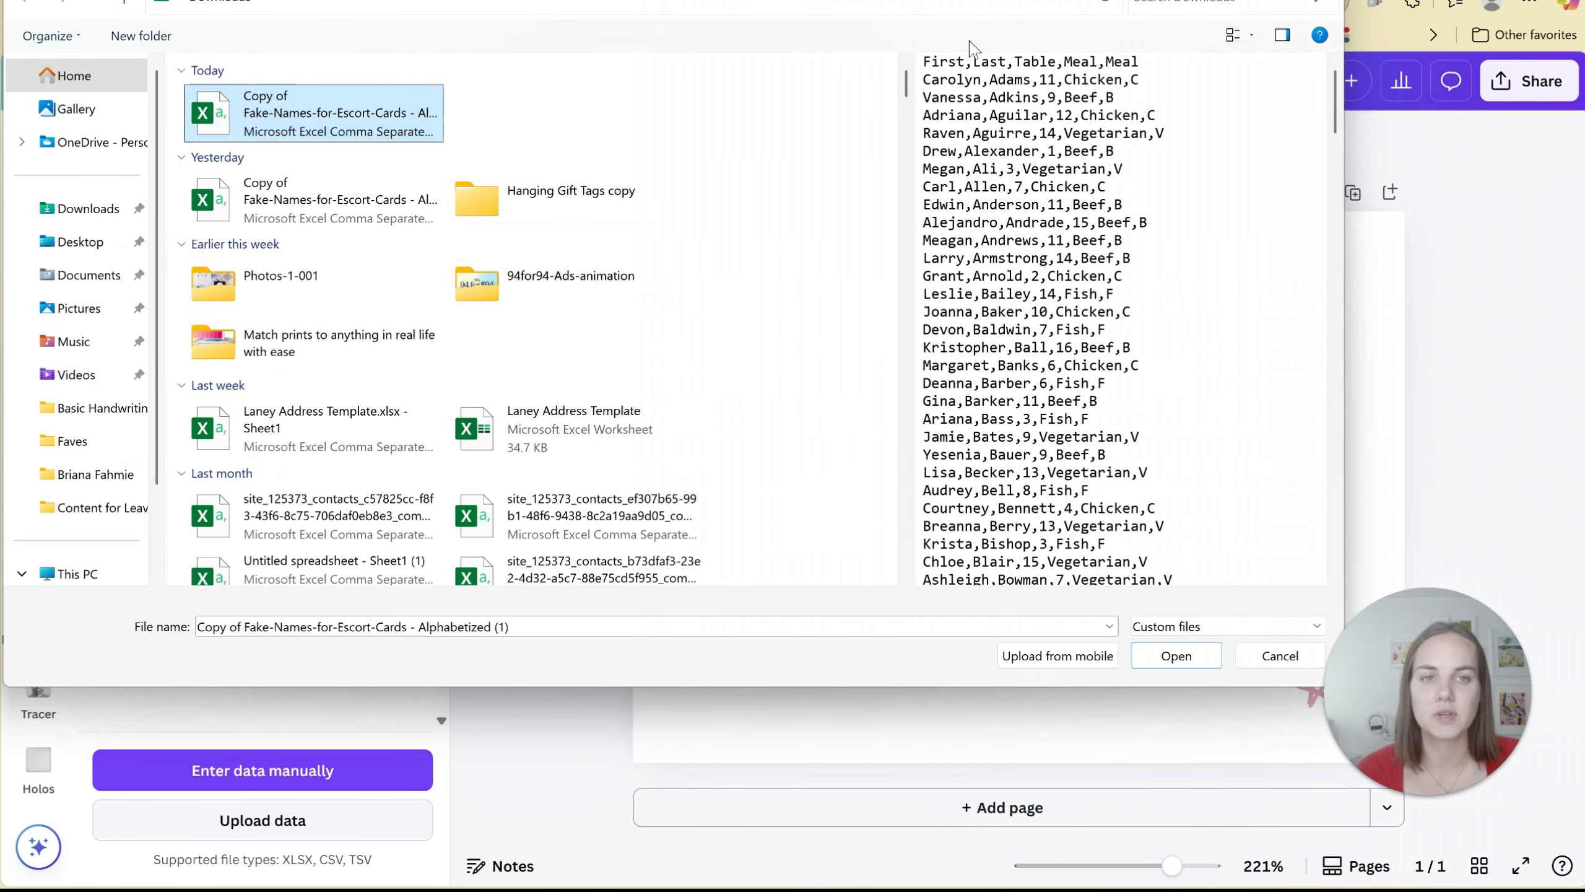
left_click_drag(1336, 103, 1333, 69)
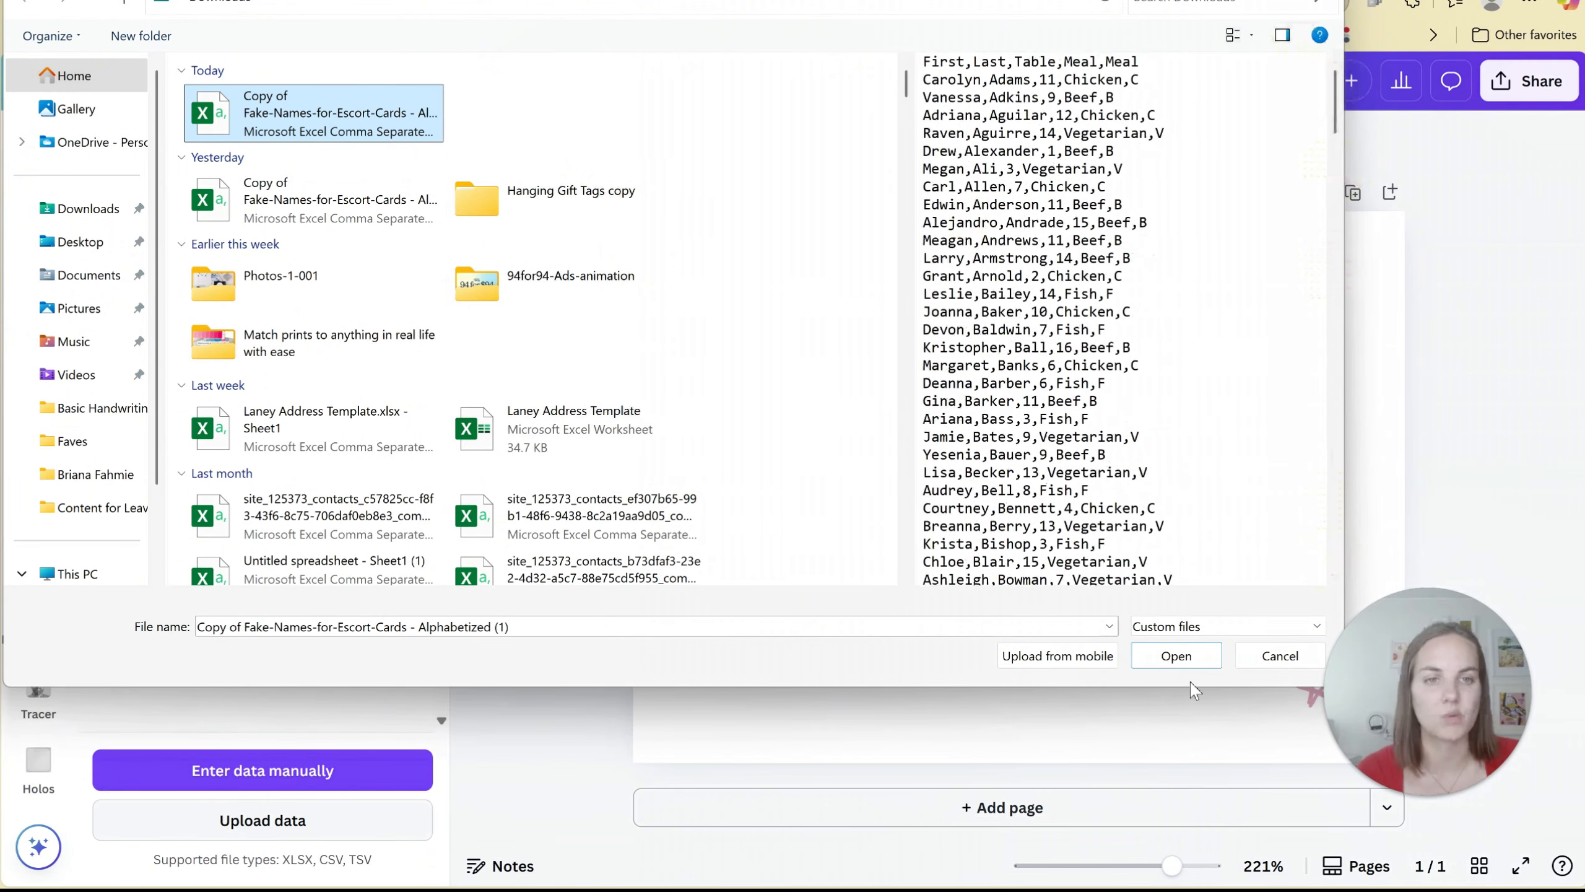
left_click(1181, 661)
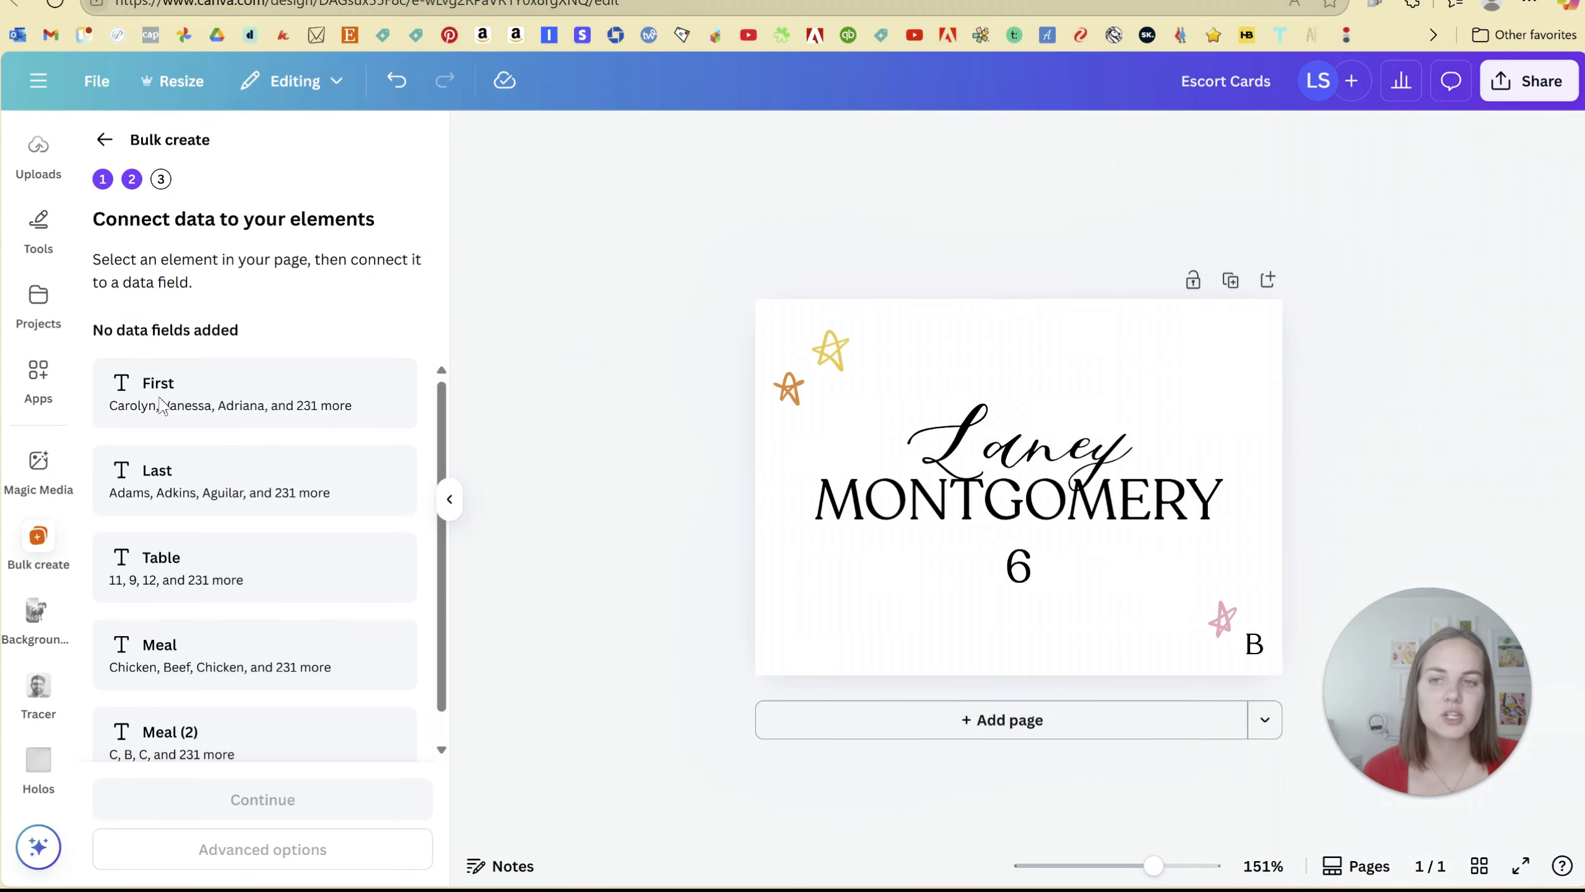
Review the imported data fields First, Last, Table, Meal and Meal (2) and their sample values
scroll(240, 375, "down", 1)
scroll(216, 403, "up", 1)
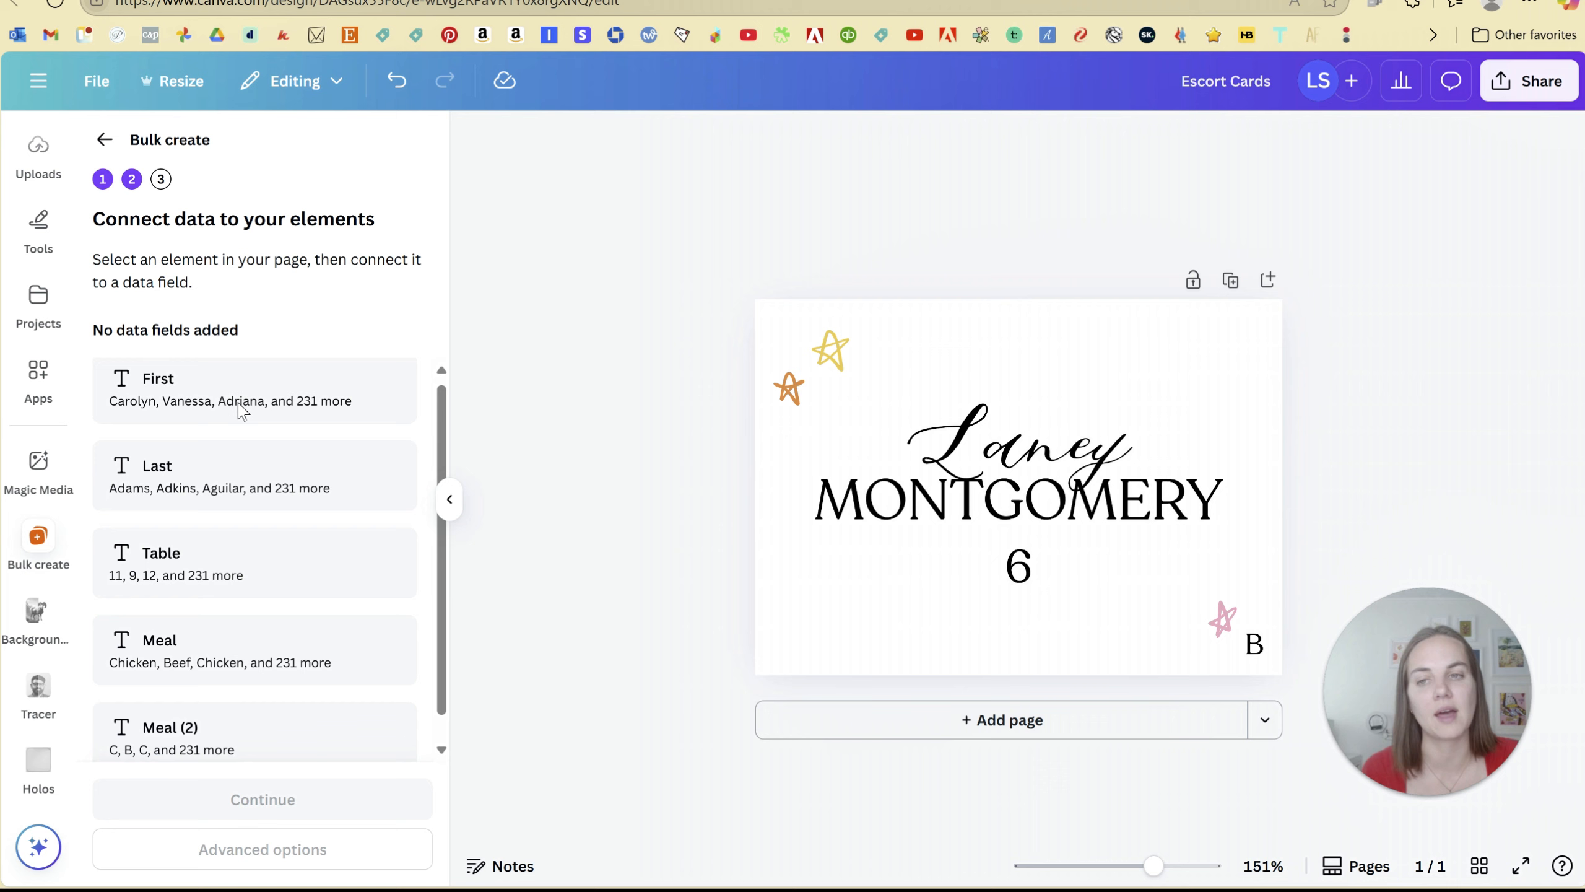
scroll(248, 438, "down", 1)
scroll(251, 459, "up", 1)
scroll(252, 459, "down", 1)
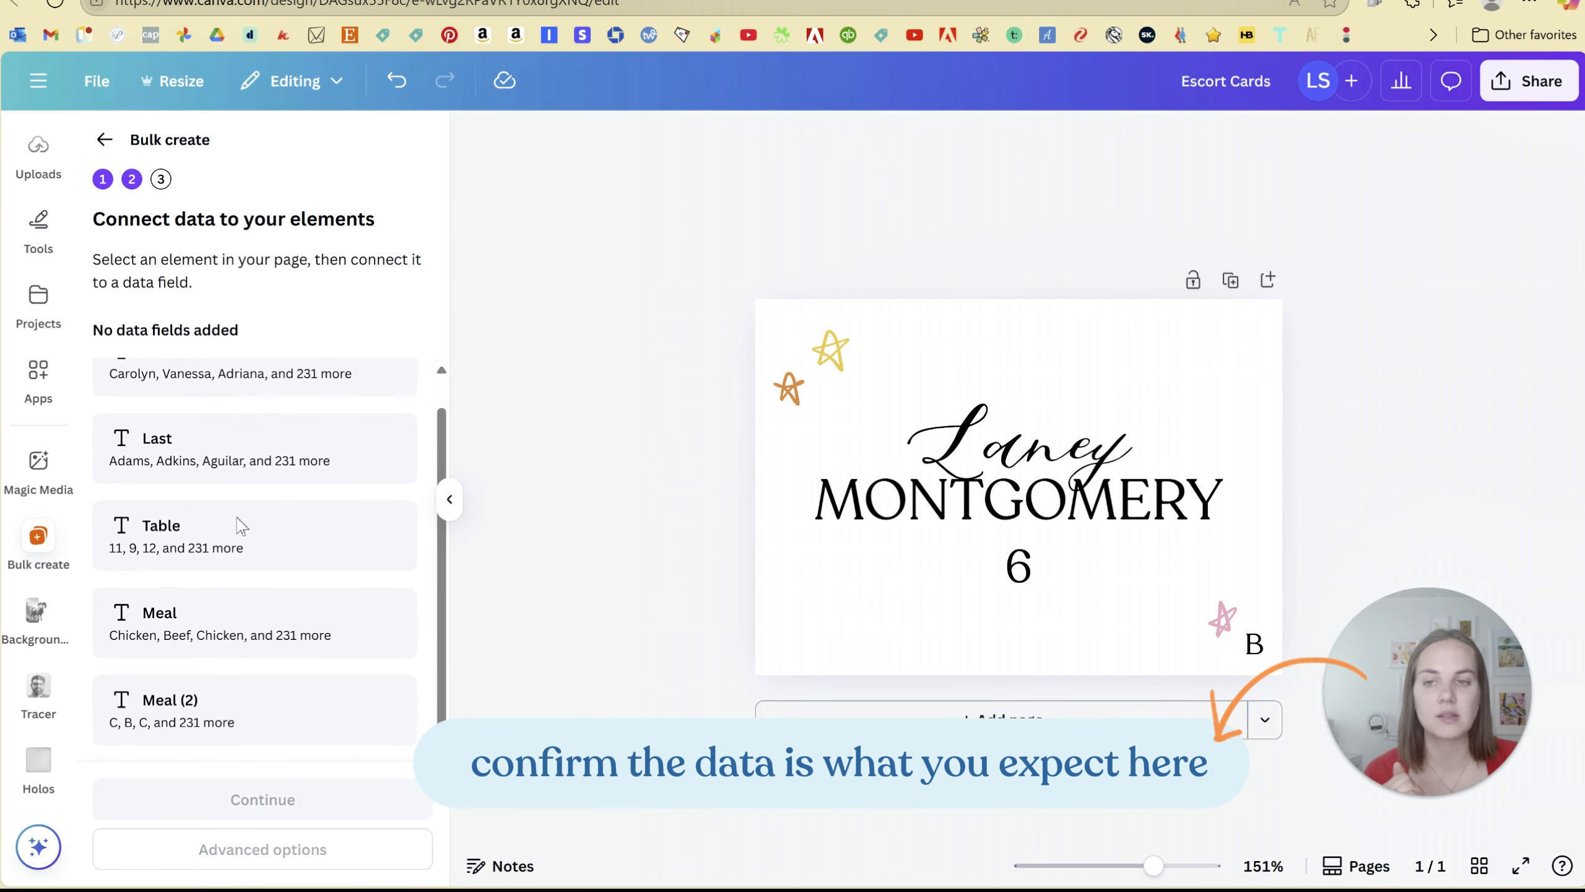
scroll(241, 526, "up", 1)
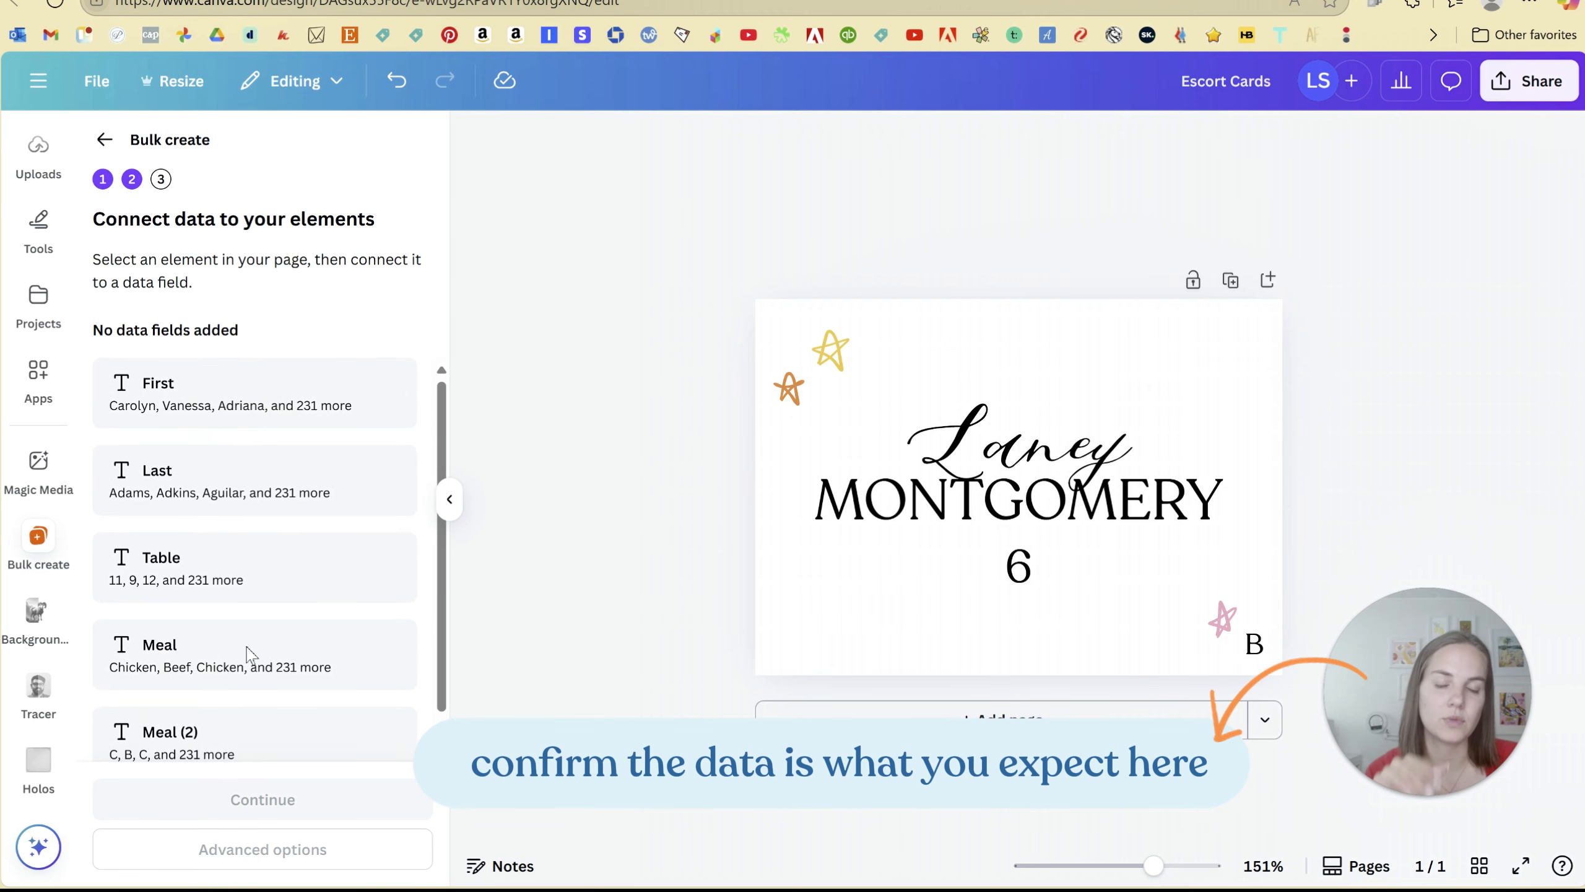
scroll(248, 566, "down", 1)
scroll(206, 438, "up", 1)
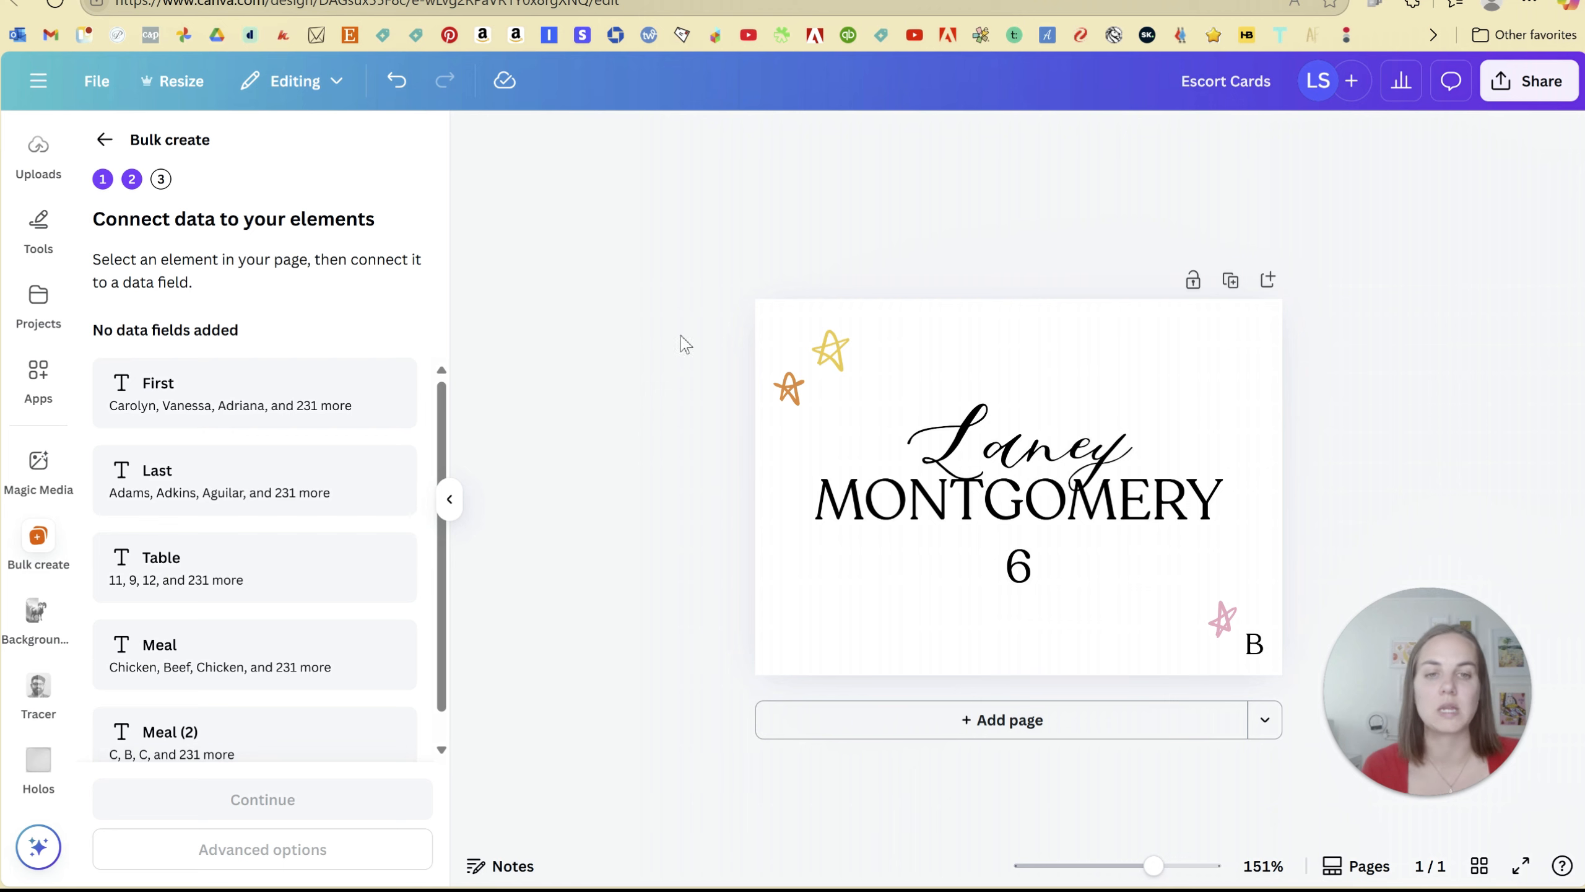
Connect the script first-name text box on the card to the First data field
left_click(1033, 426)
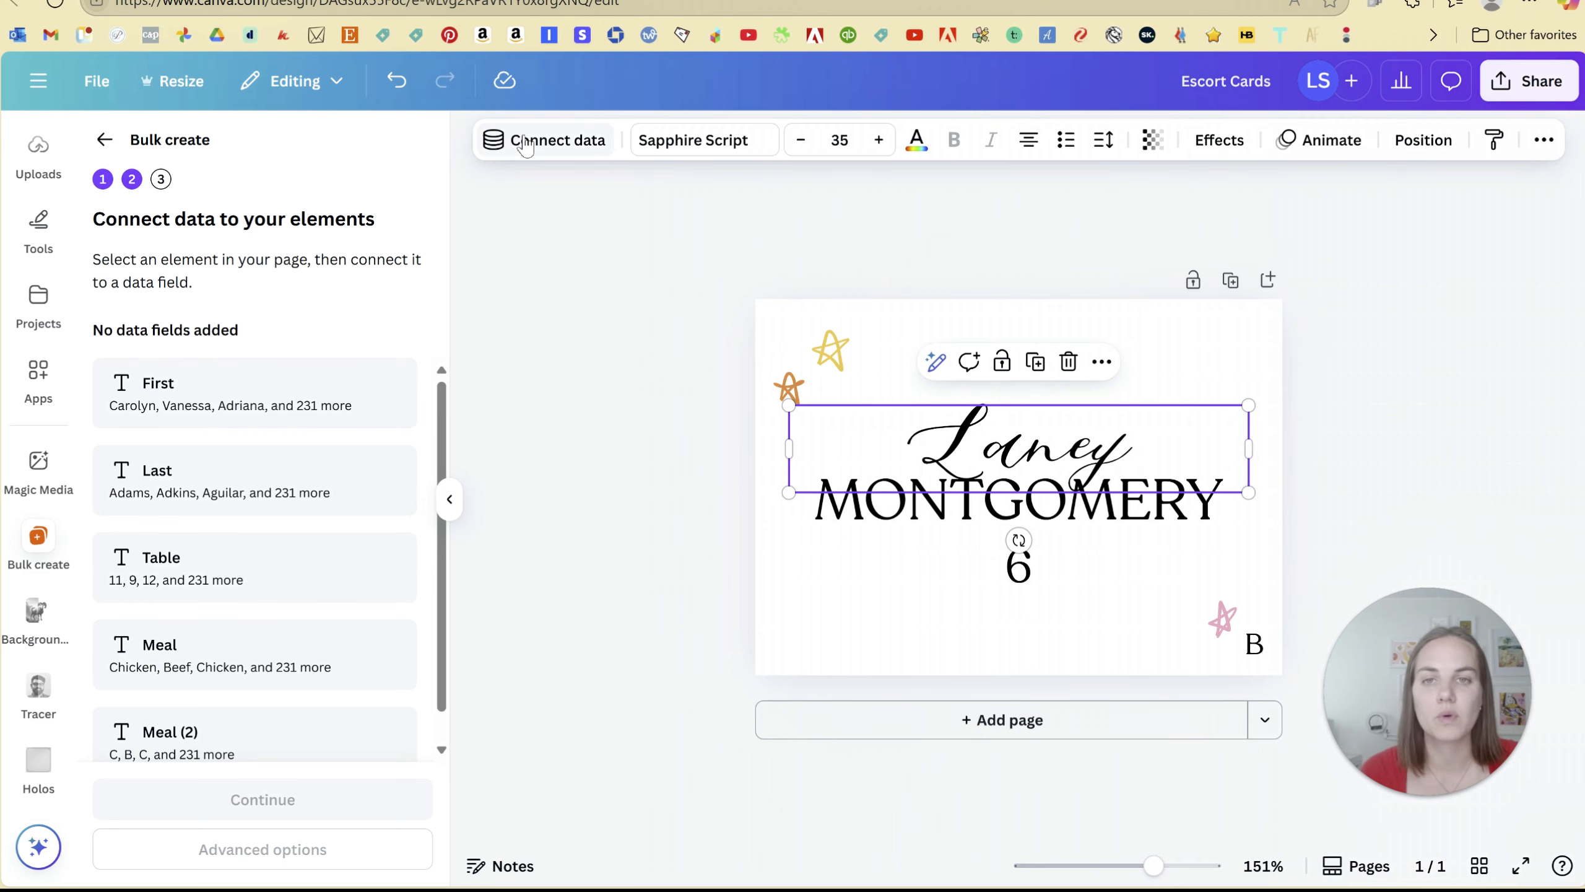
left_click(512, 149)
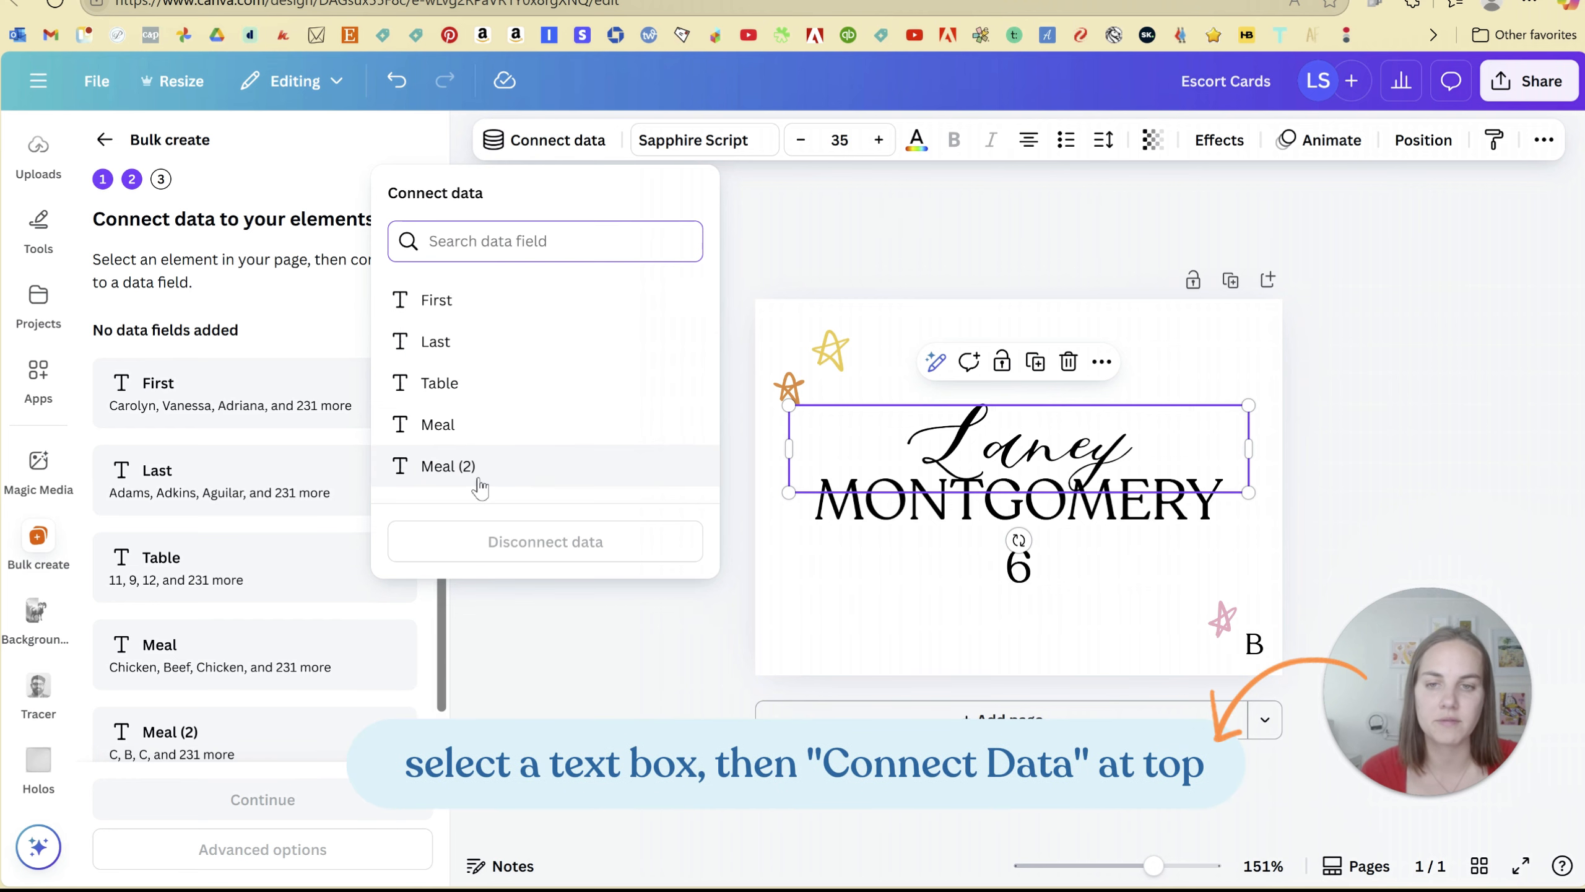
left_click(480, 303)
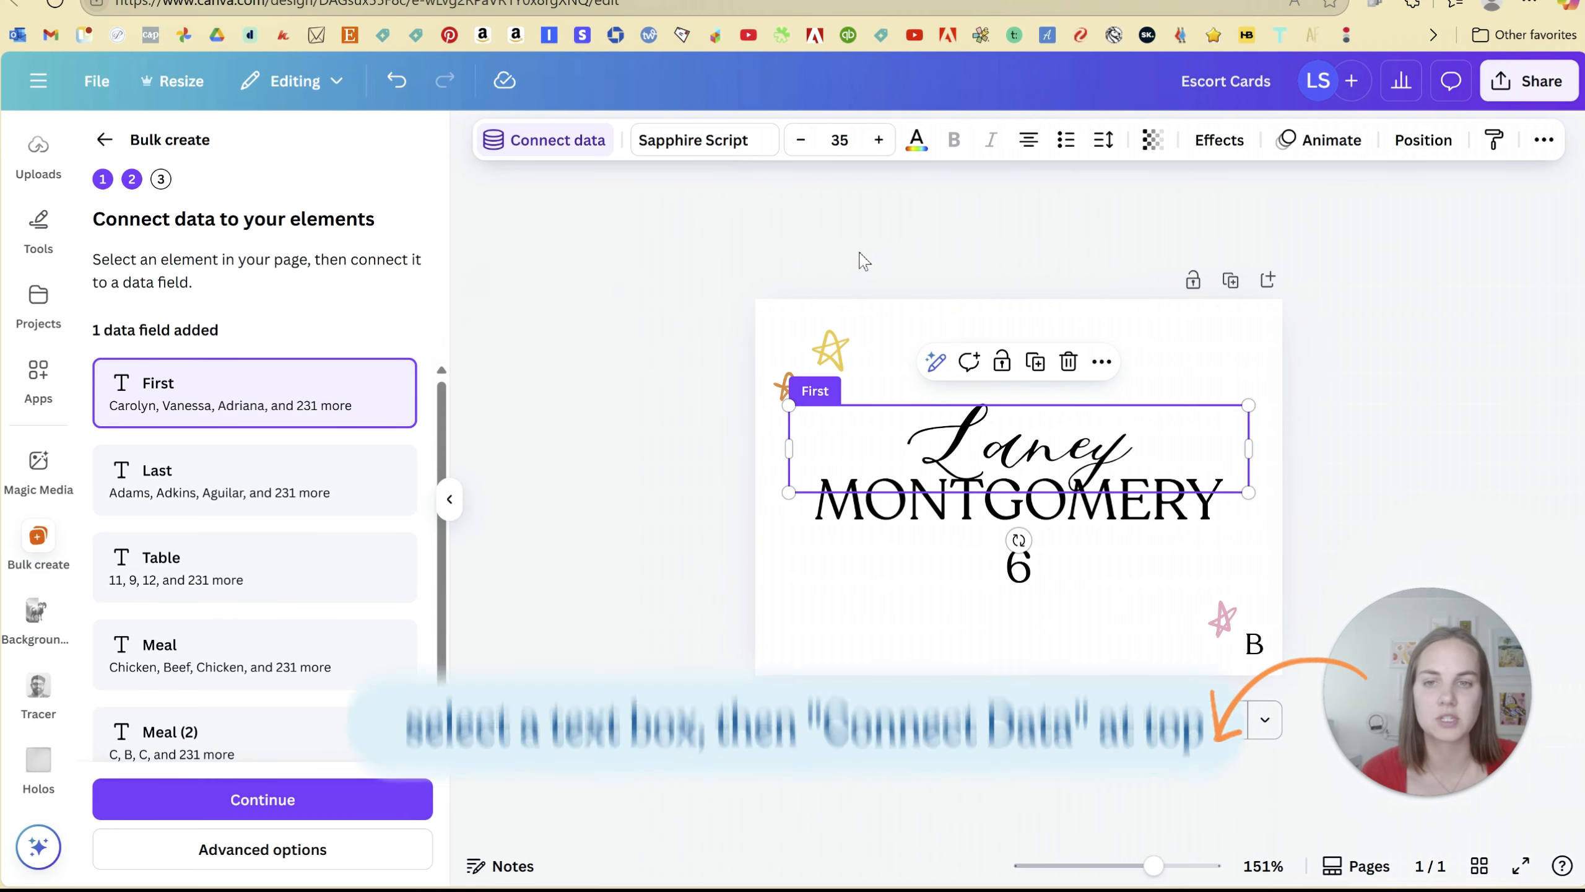
left_click(818, 251)
Connect the uppercase last-name text box to the Last data field
left_click(916, 491)
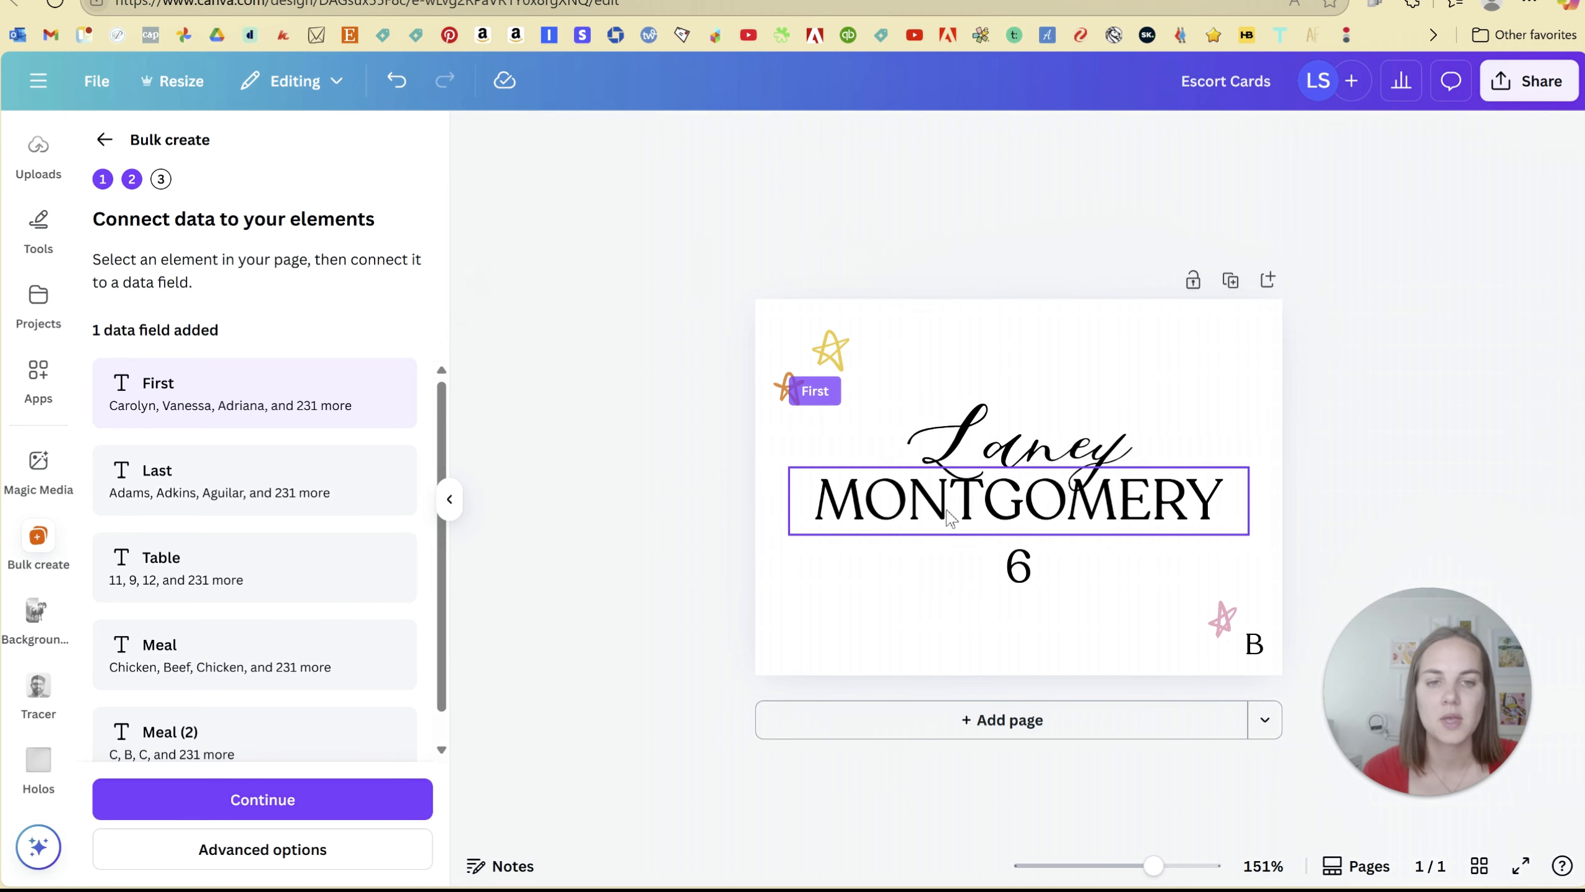
left_click(556, 139)
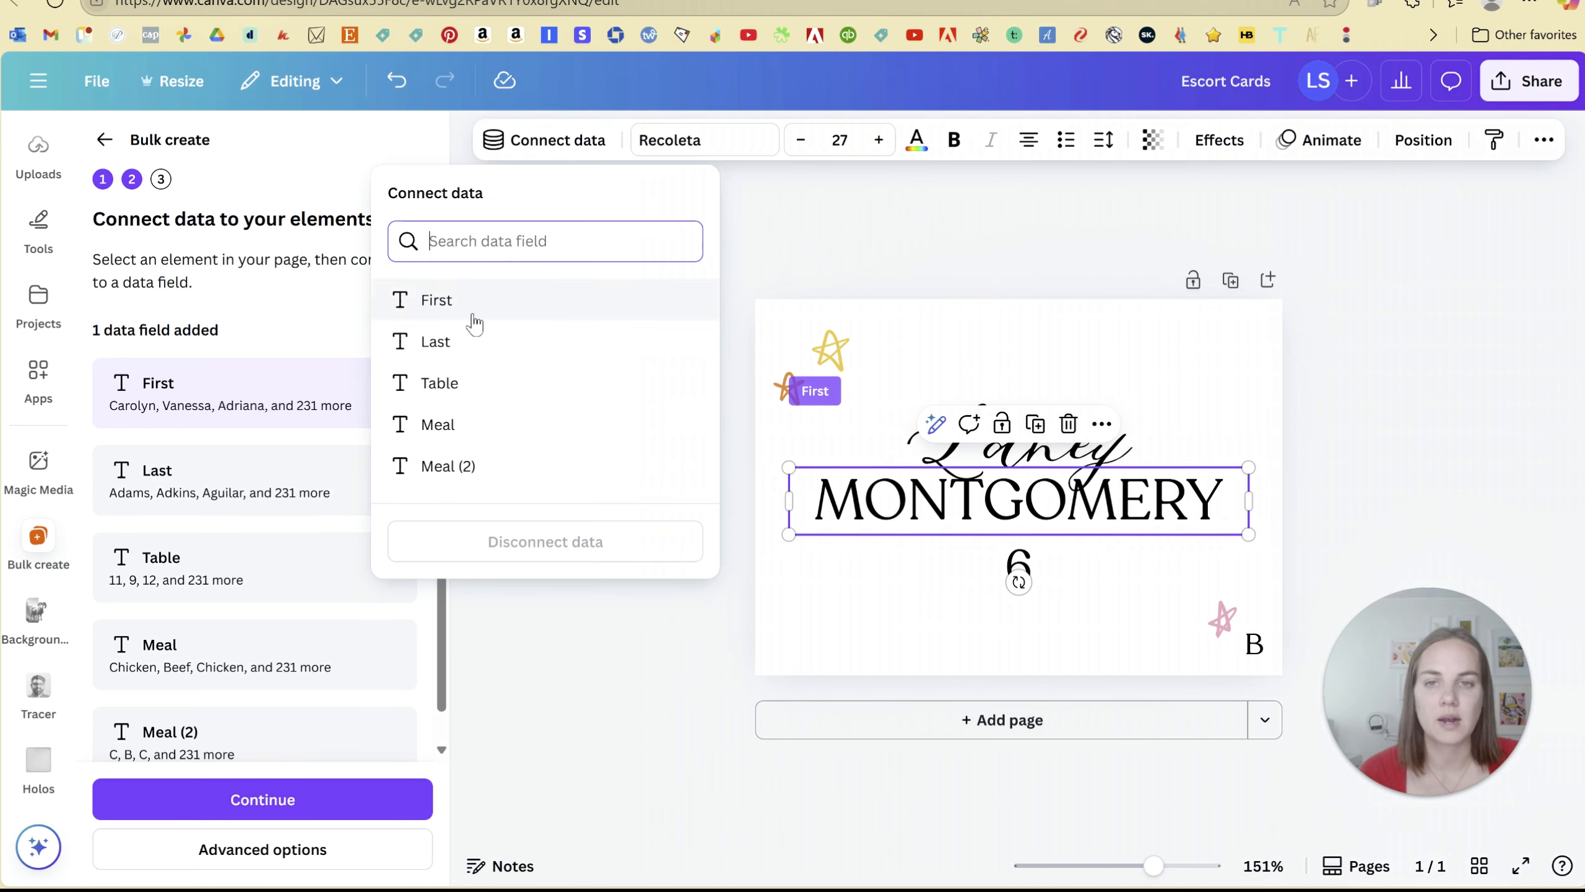
left_click(472, 343)
left_click(591, 509)
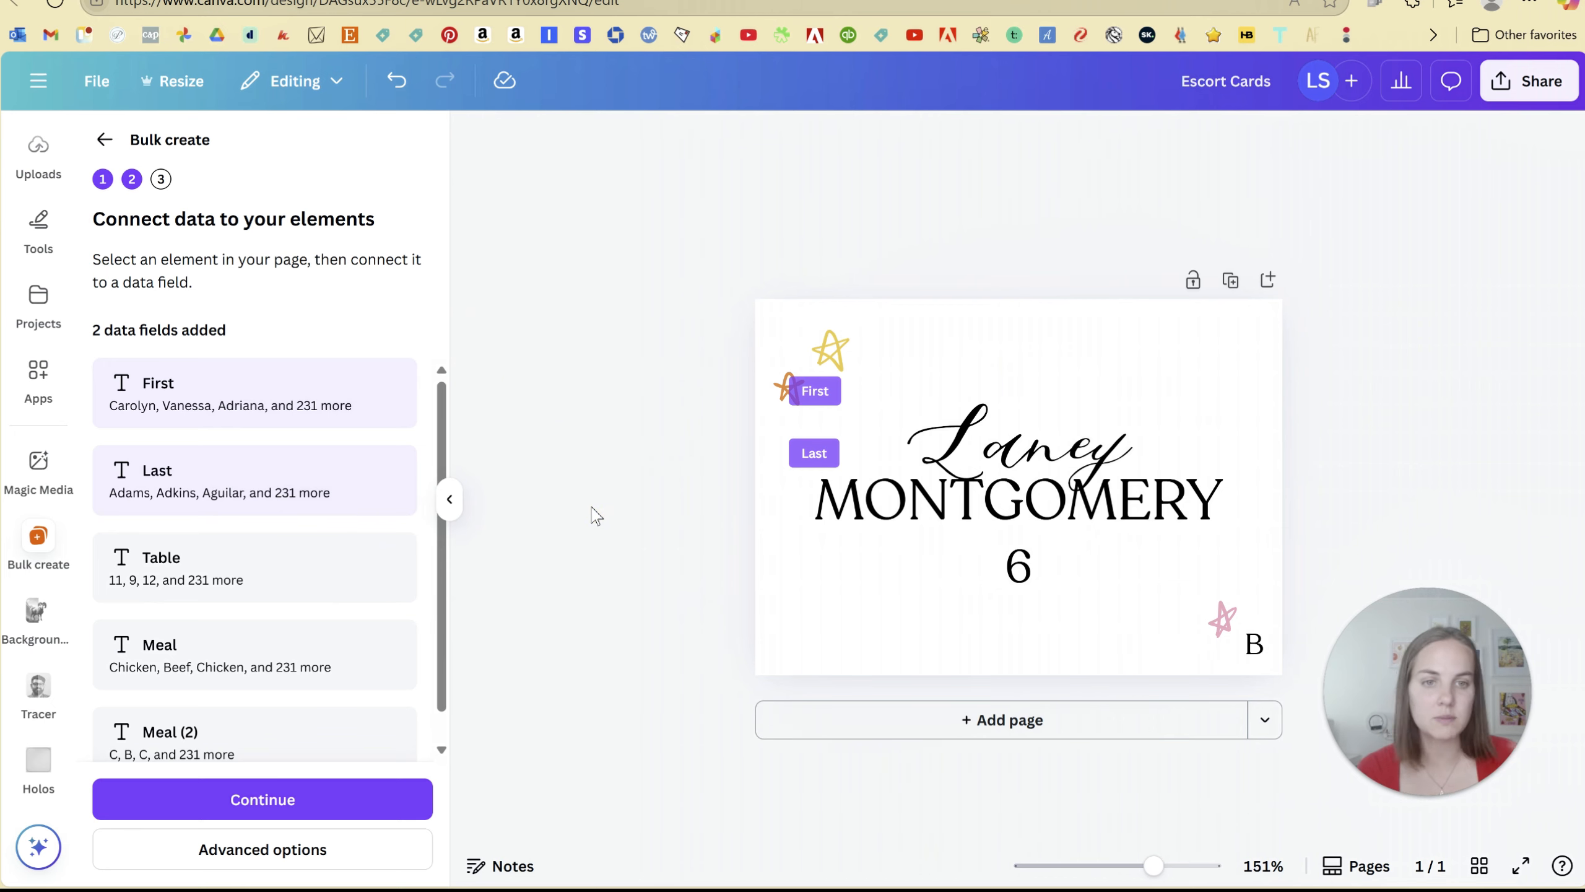
Connect the table number text box below the names to the Table data field
left_click(1016, 580)
left_click(556, 142)
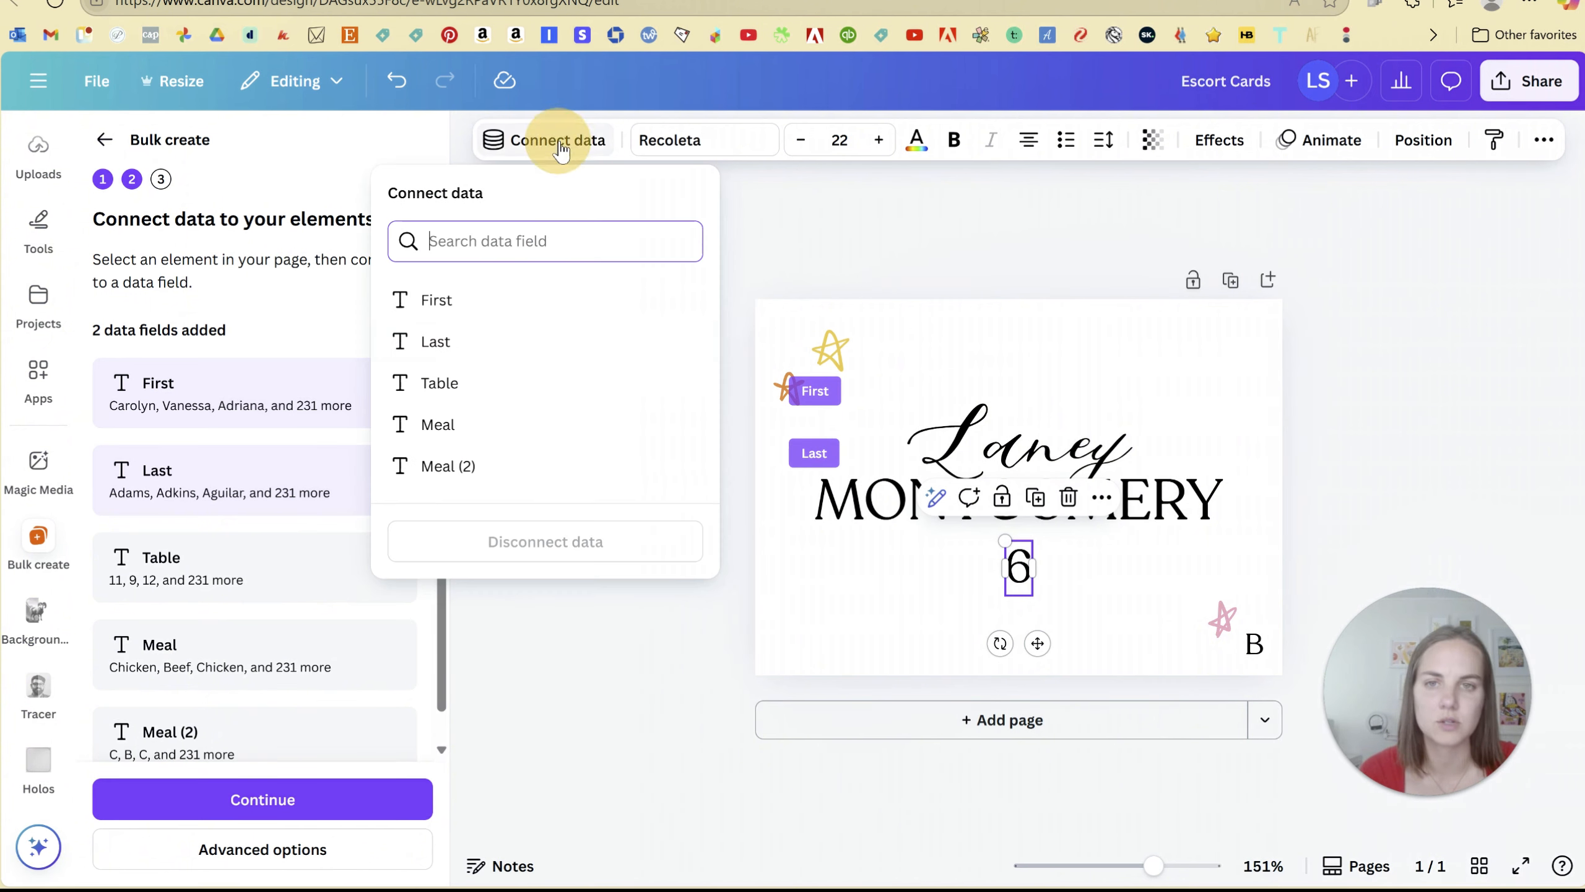
left_click(458, 383)
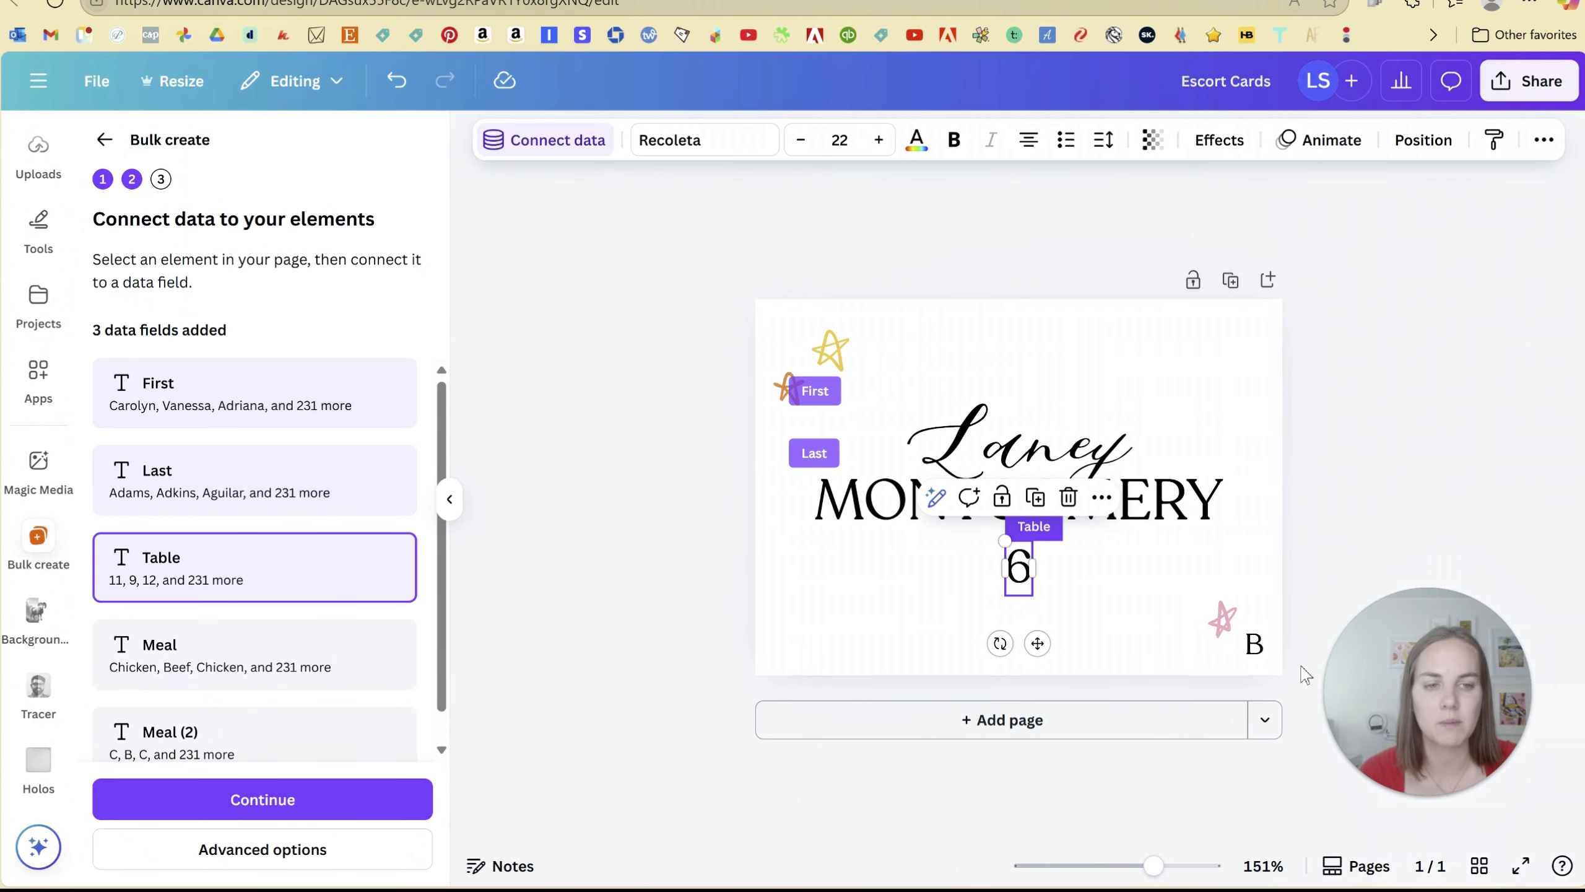
Connect the meal letter in the card's corner to the Meal (2) field and check it against the spreadsheet's second Meal column
left_click(1256, 648)
left_click(556, 141)
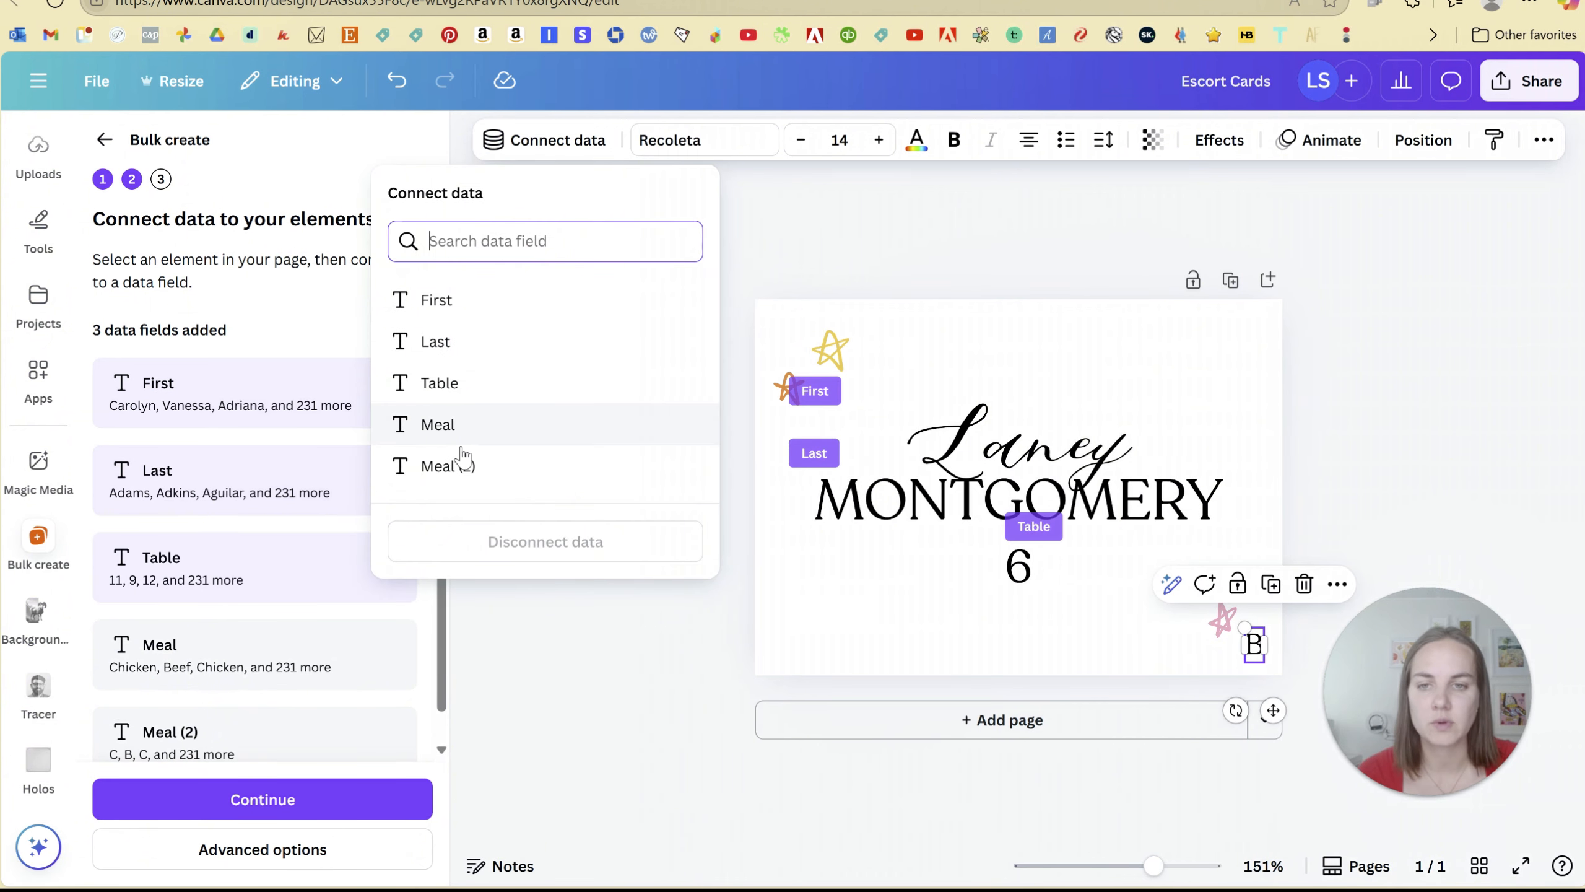
left_click(448, 466)
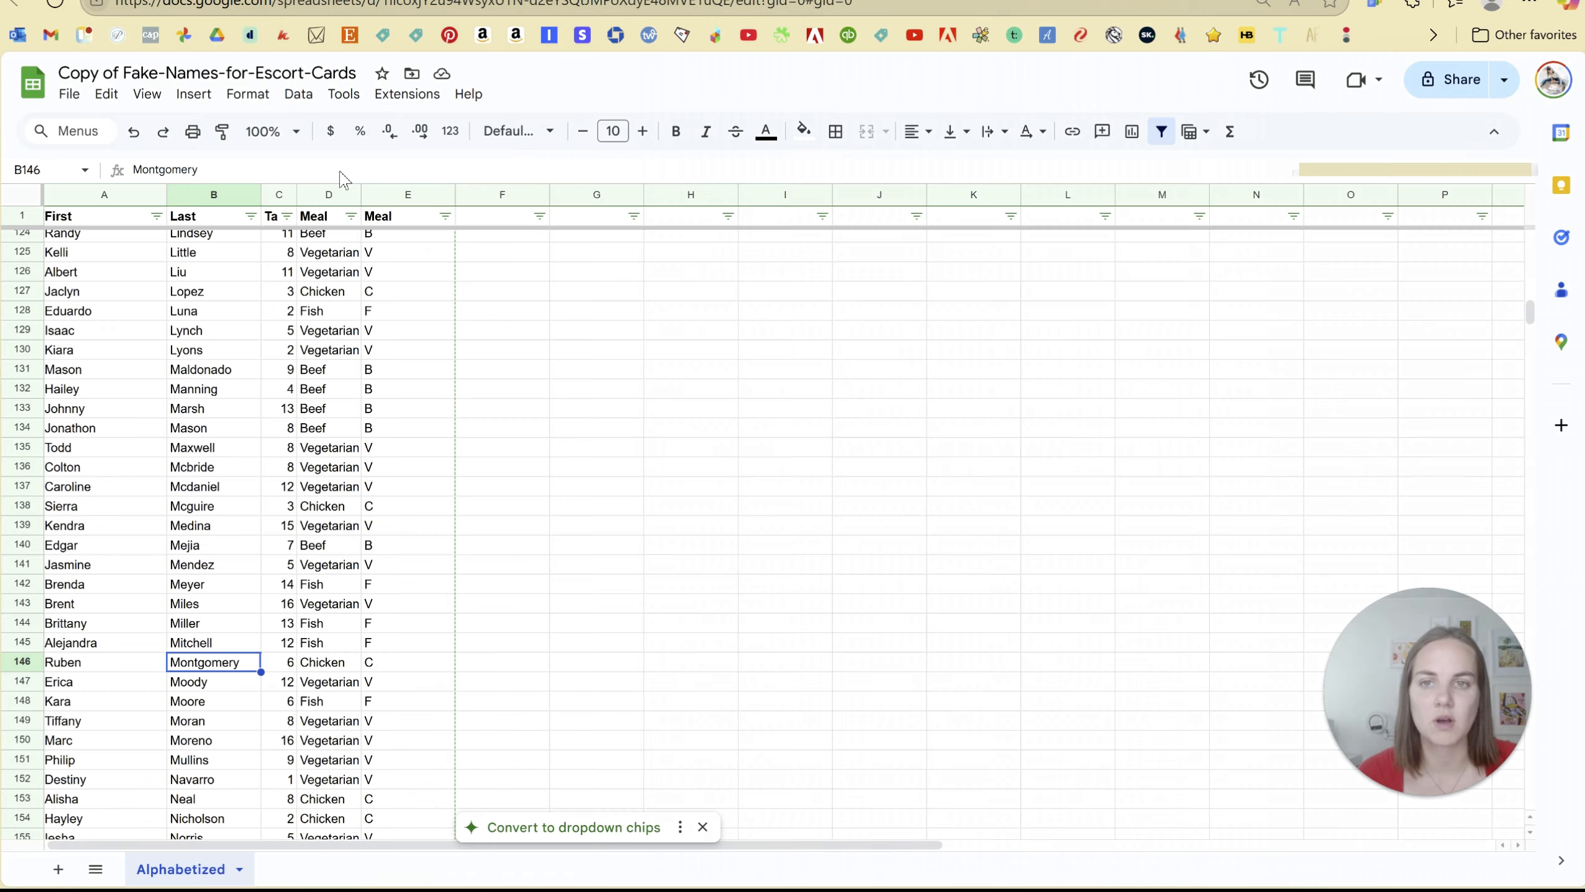
left_click(399, 216)
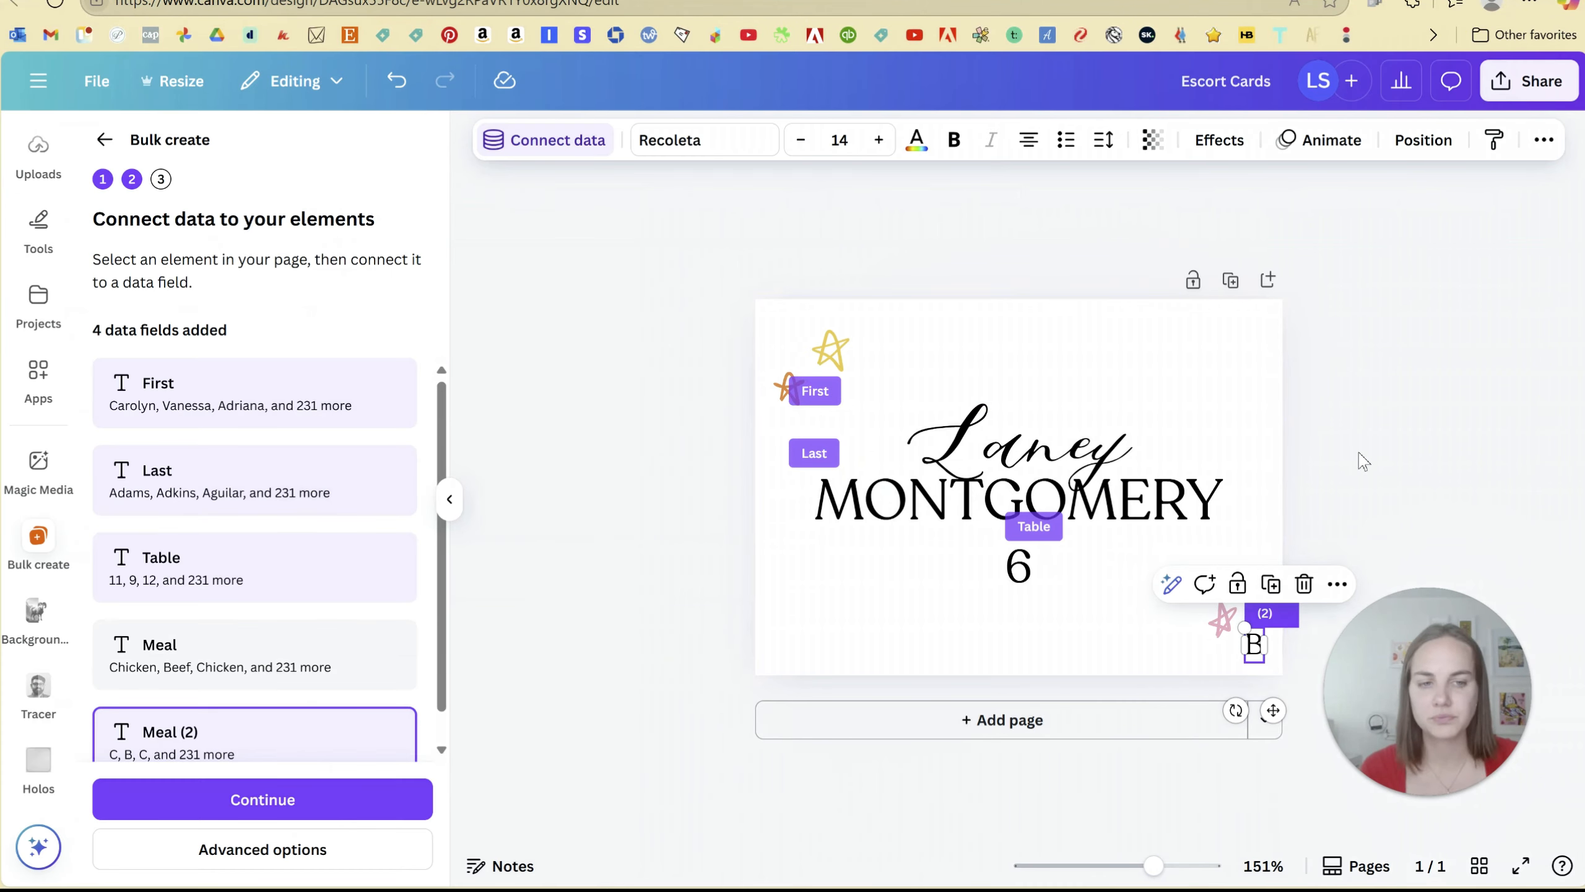
left_click(1363, 458)
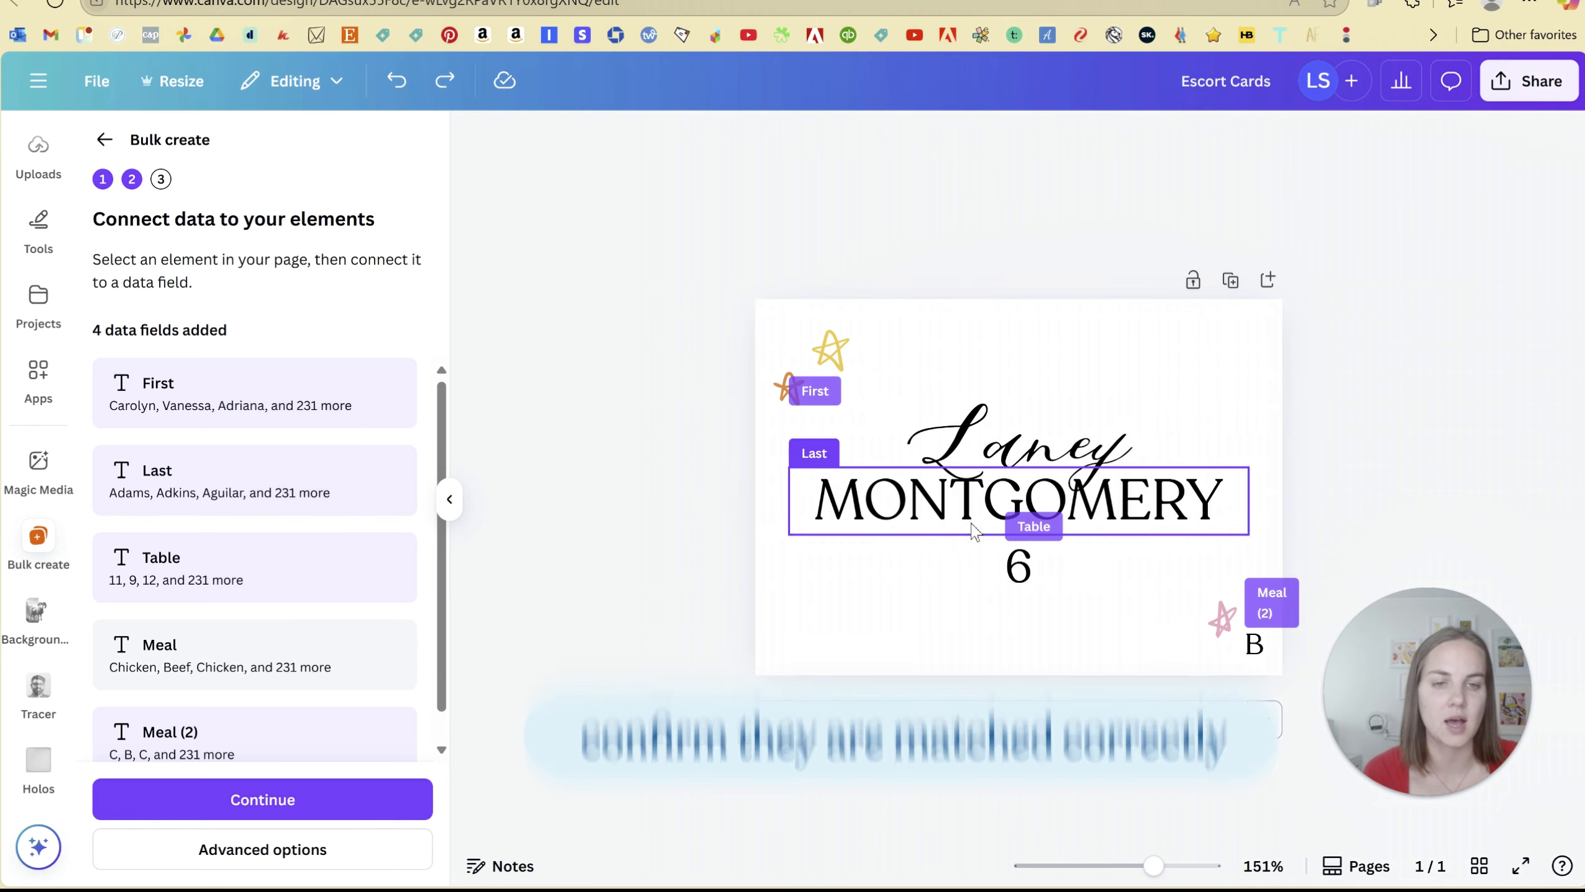
Change the text color of the first name to the pink from the document colors
left_click(1003, 415)
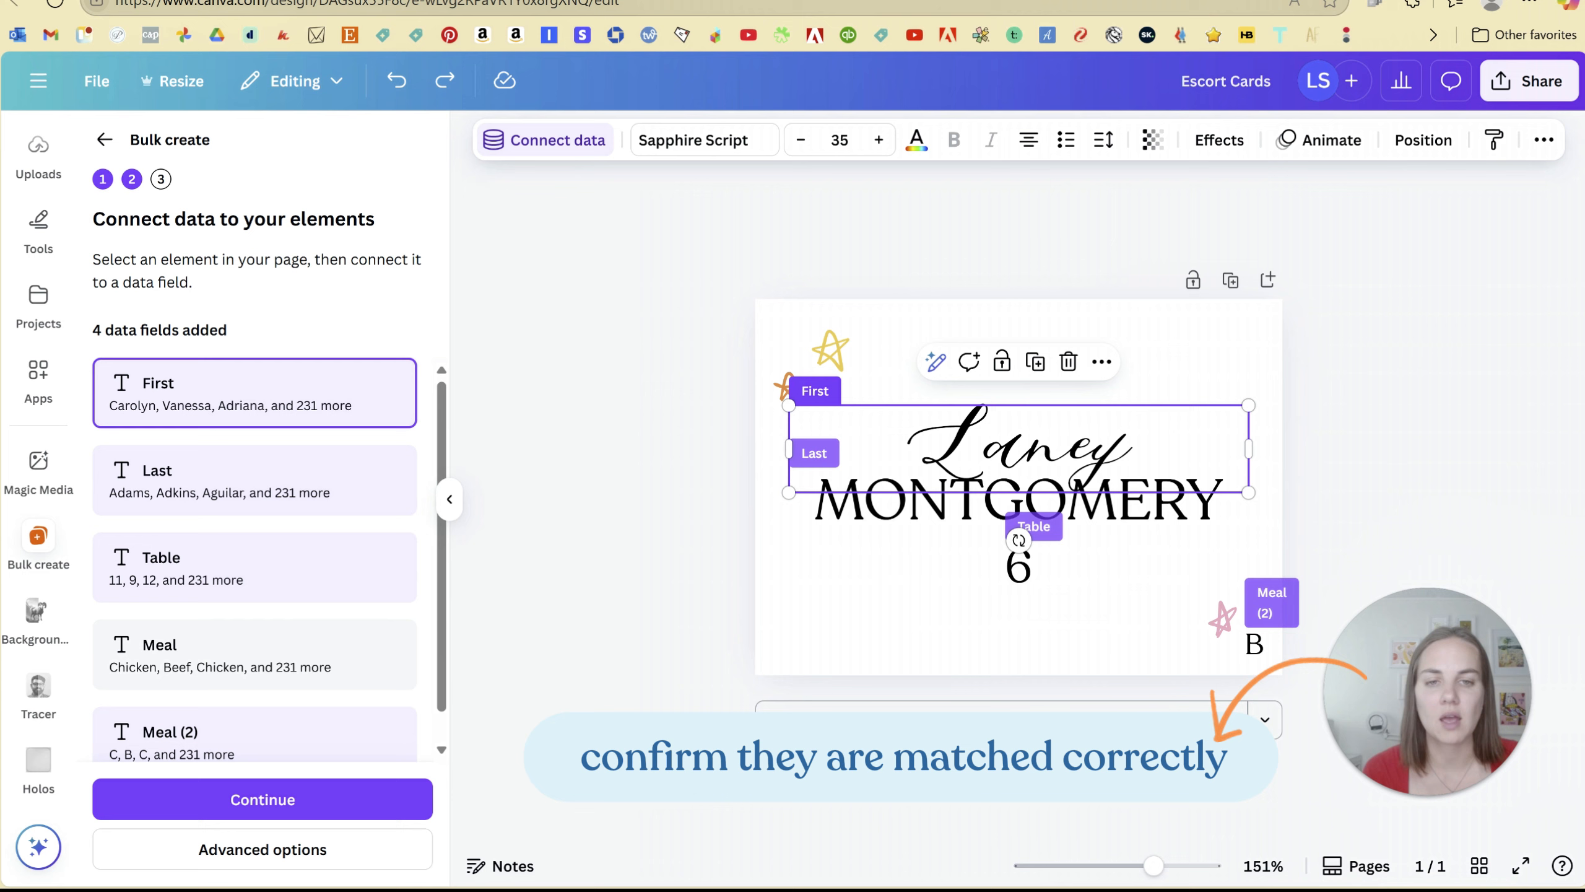
left_click(917, 140)
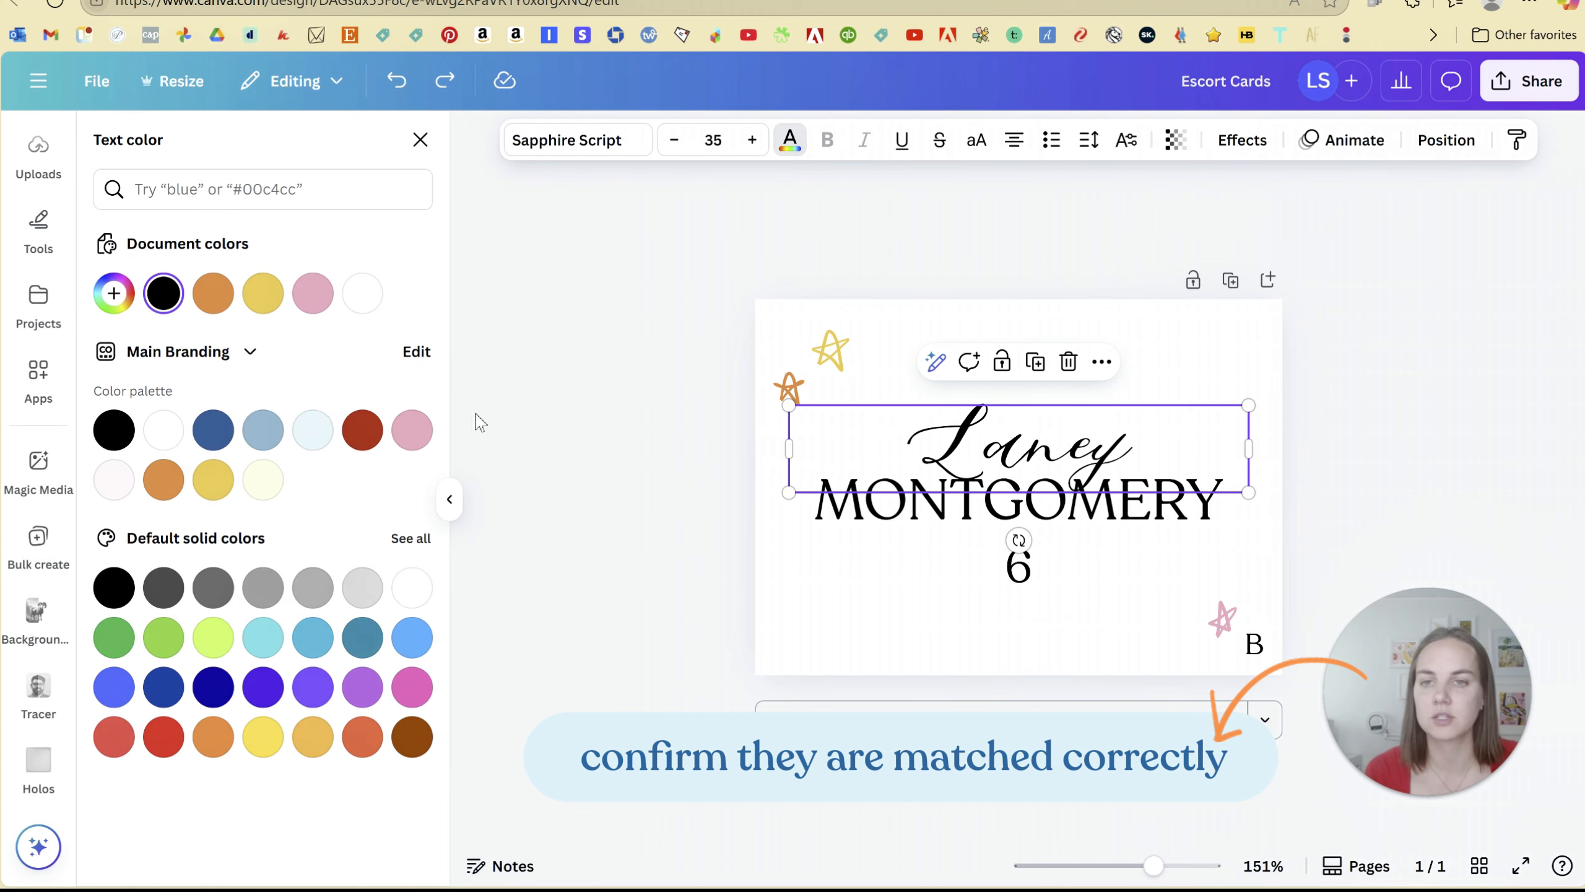
left_click(314, 297)
key("Escape")
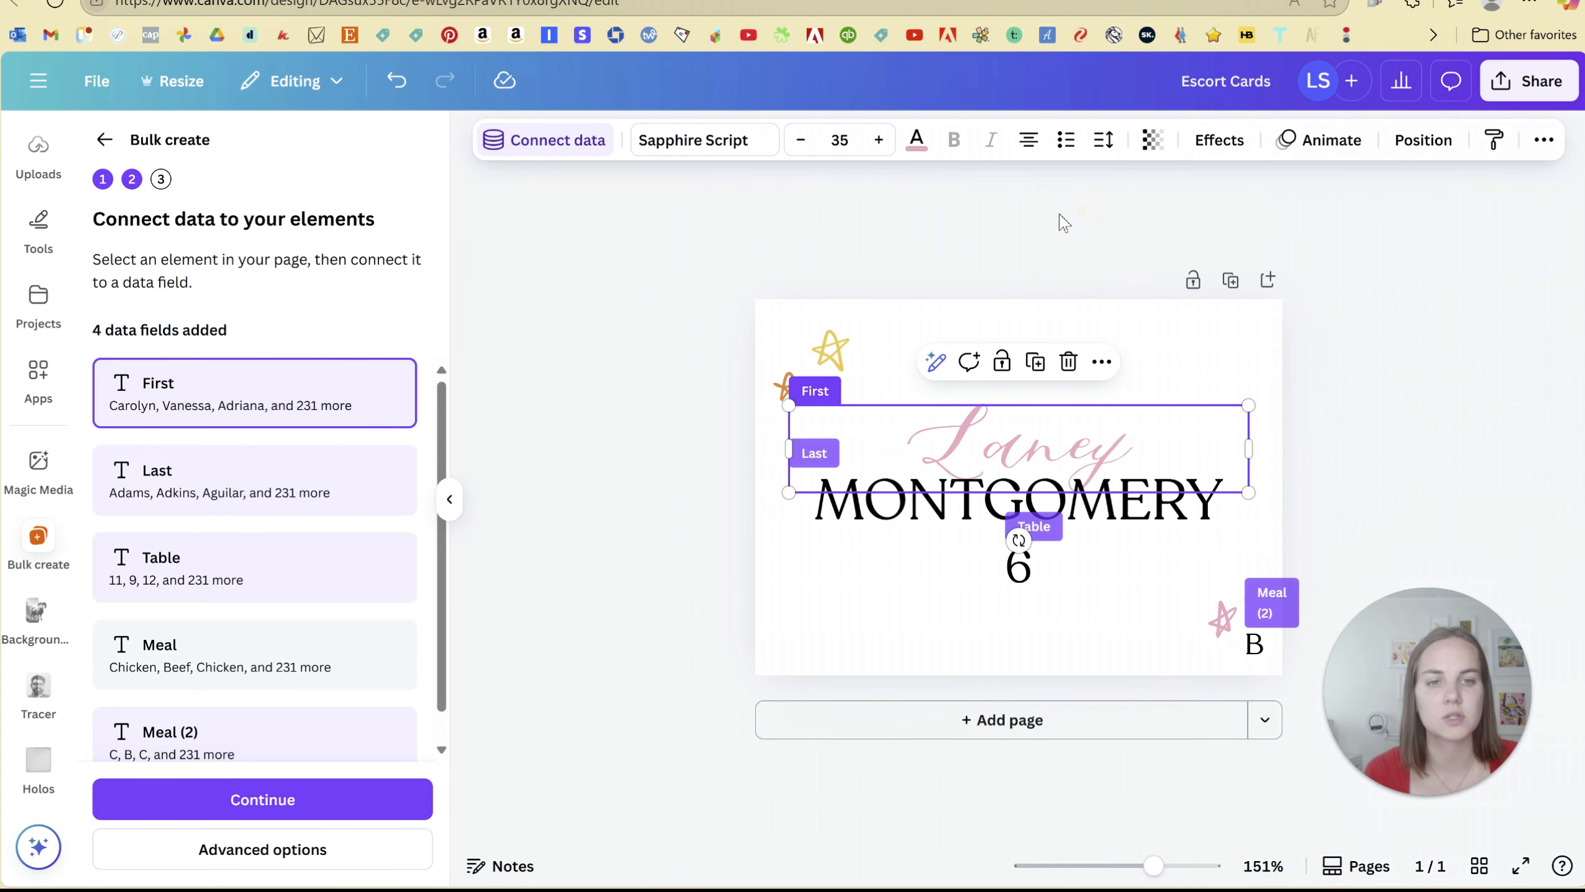
Try a smaller font size on the pink first name and return it to 35
left_click(1059, 225)
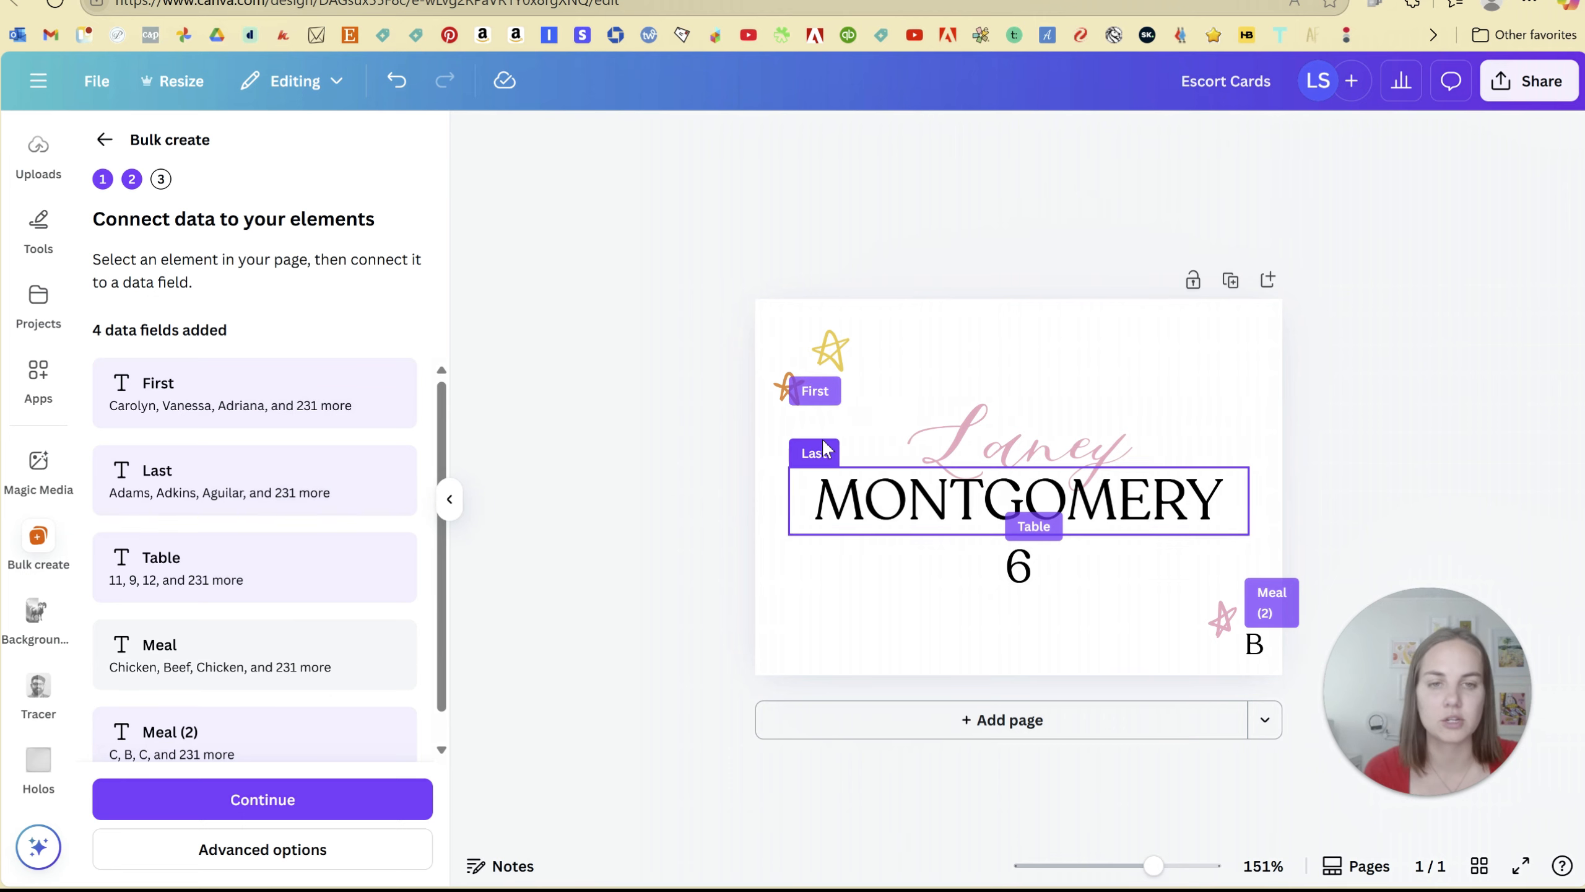
left_click(1024, 447)
left_click(797, 143)
left_click(797, 143)
left_click(797, 144)
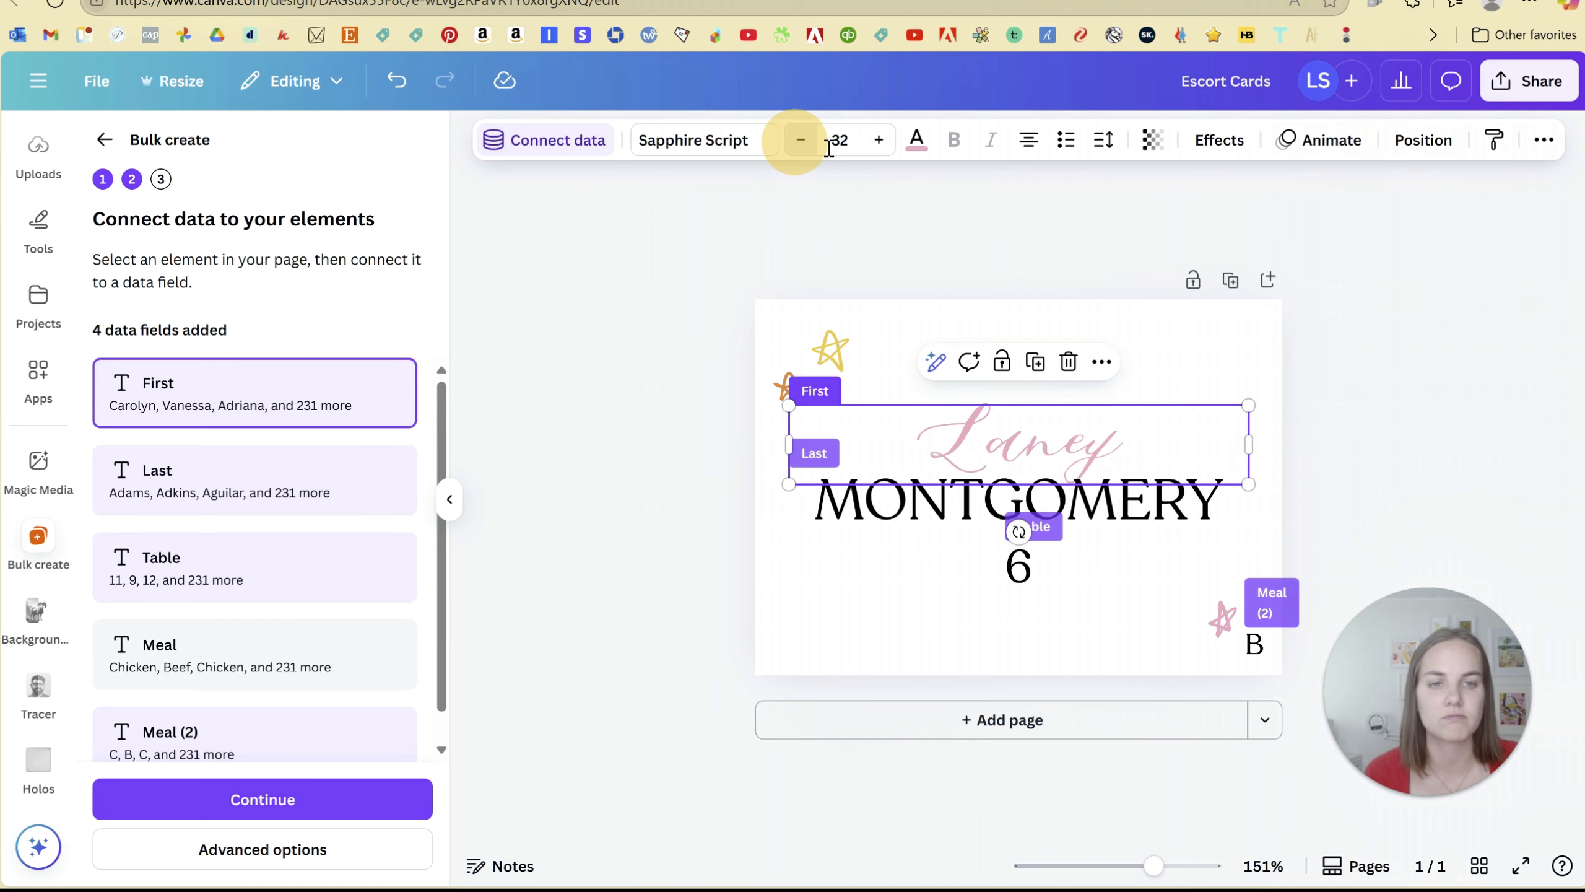
left_click(797, 143)
left_click(876, 140)
left_click(877, 140)
left_click(876, 140)
left_click(877, 140)
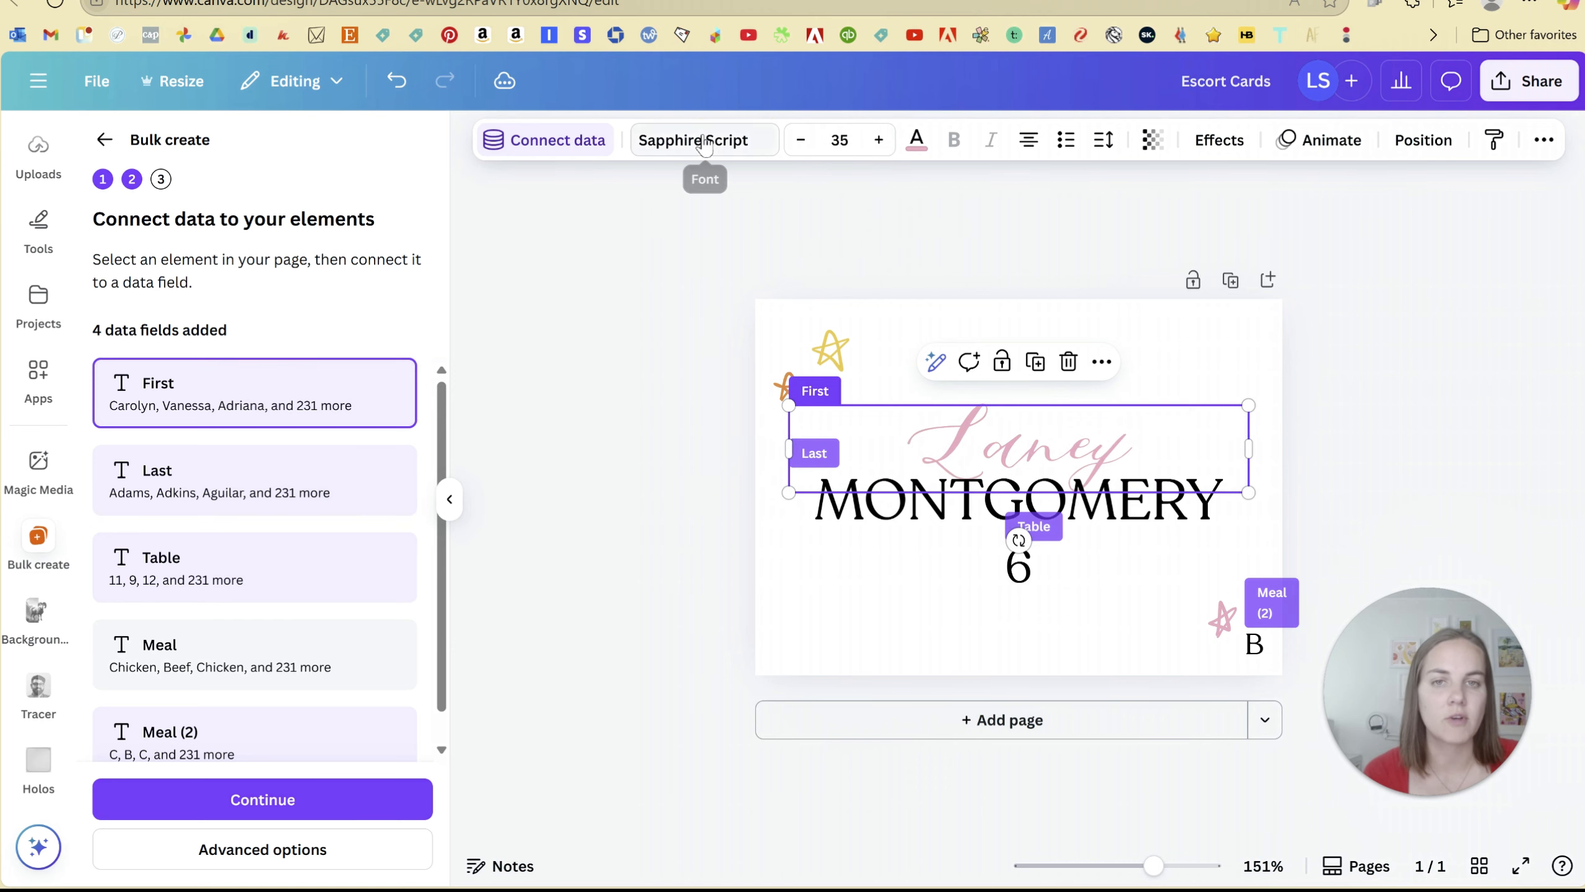
Try the Recoleta Regular font on the first name and change it back to Sapphire Script
left_click(695, 140)
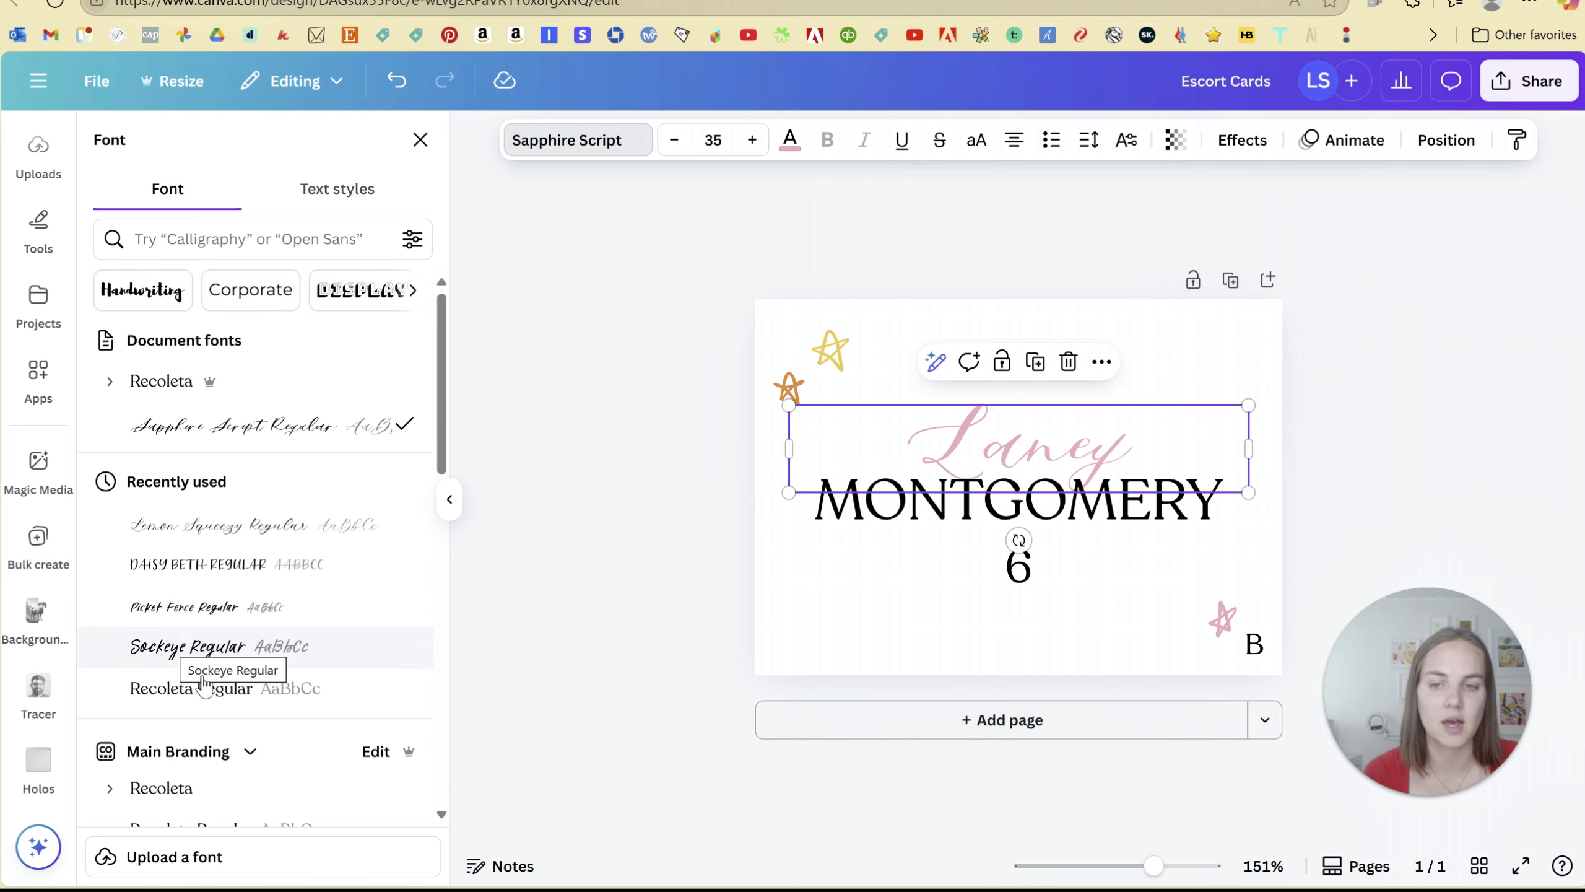
left_click(225, 692)
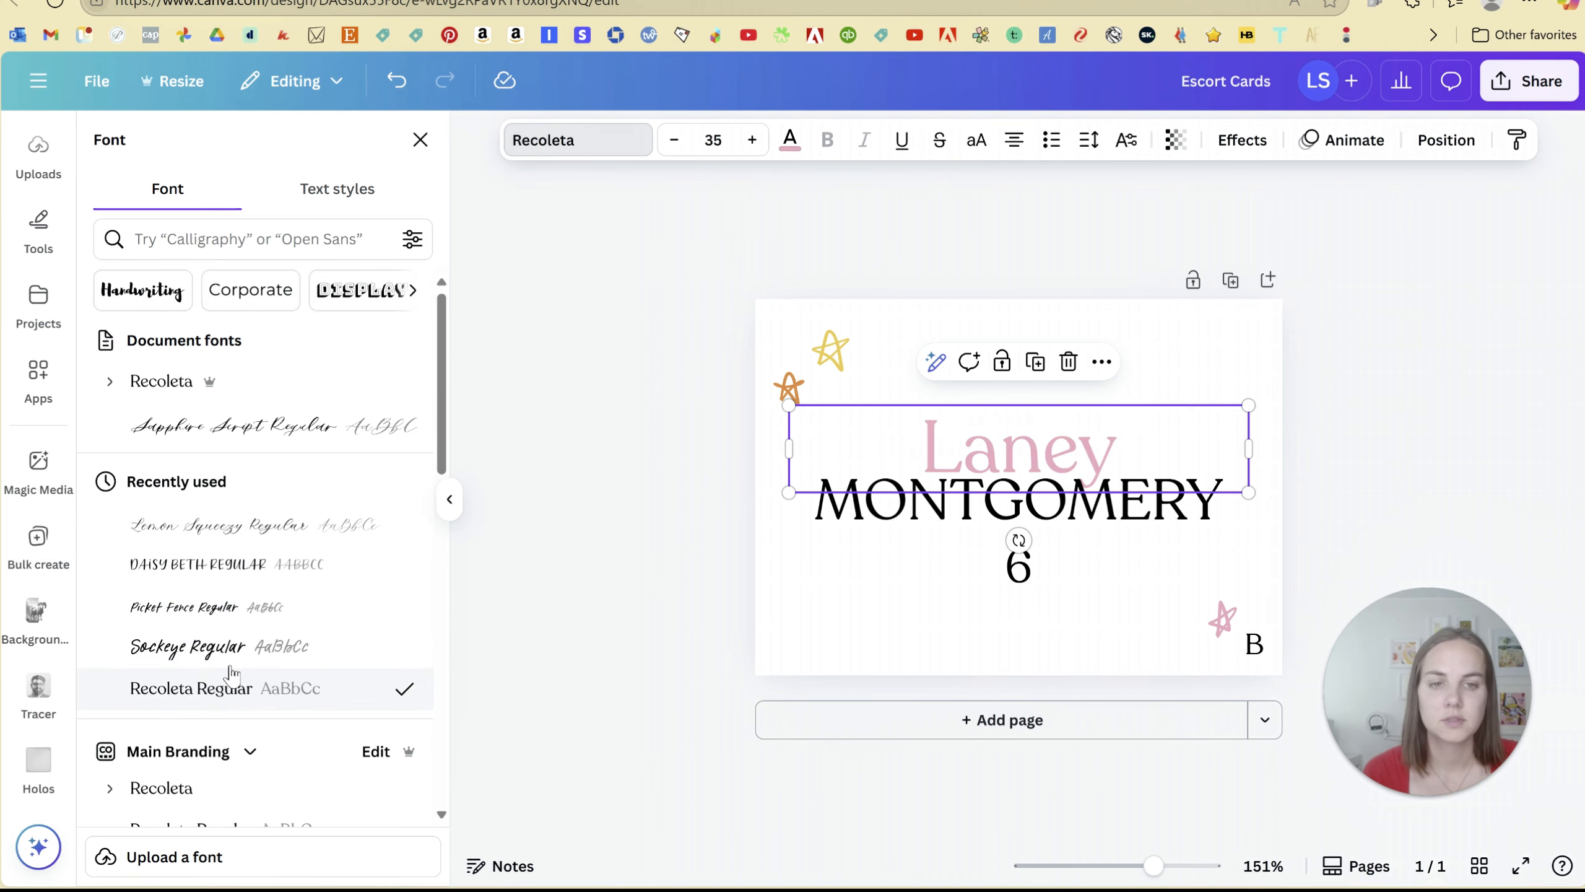
left_click(207, 427)
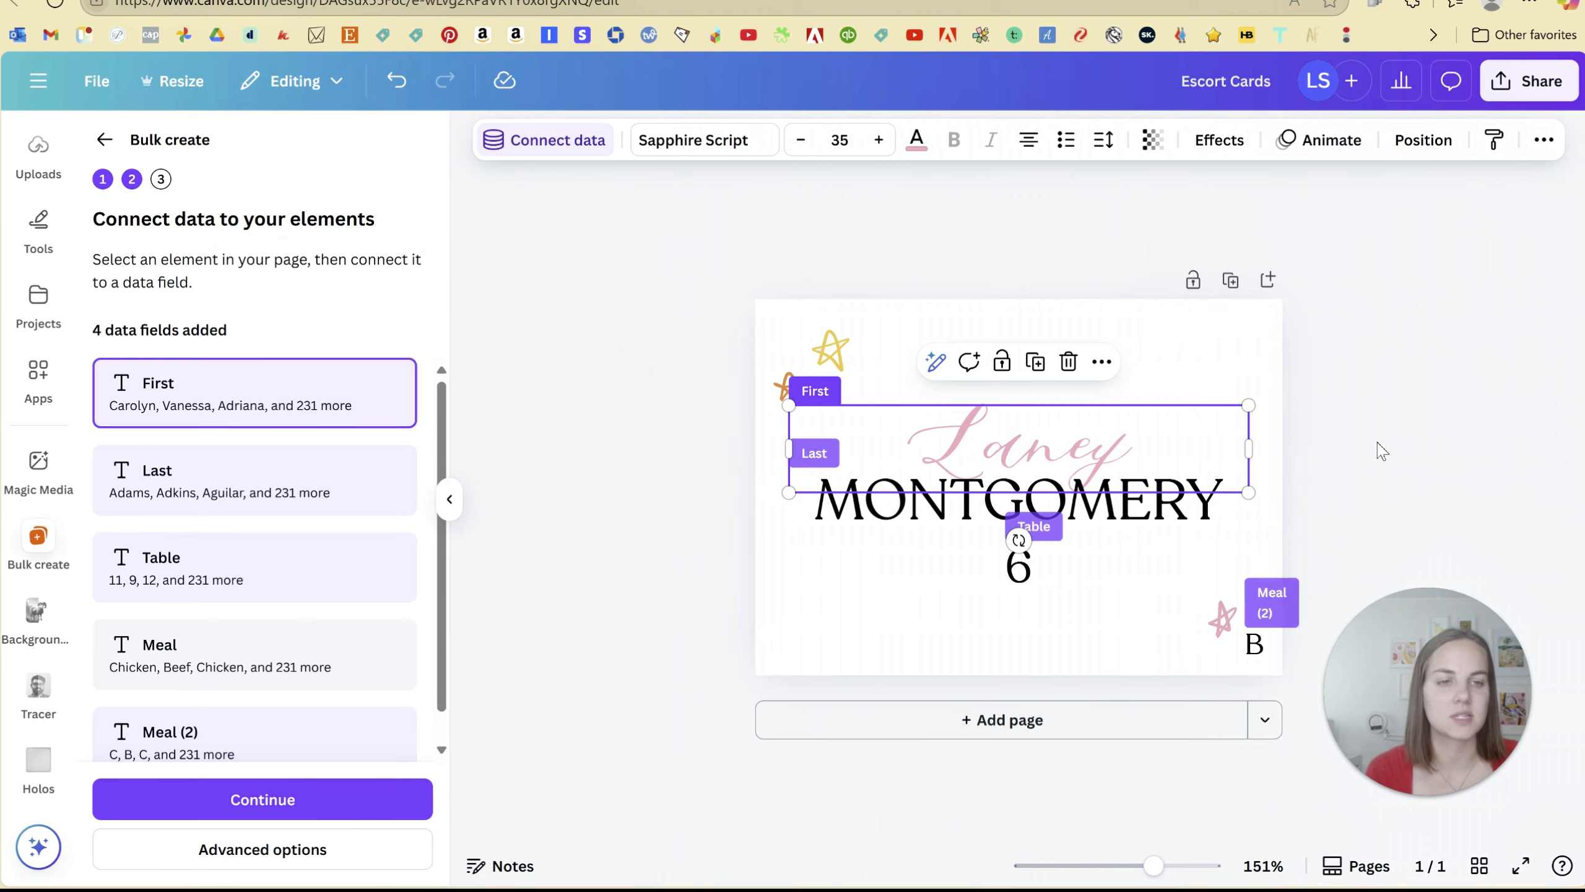
left_click(1379, 450)
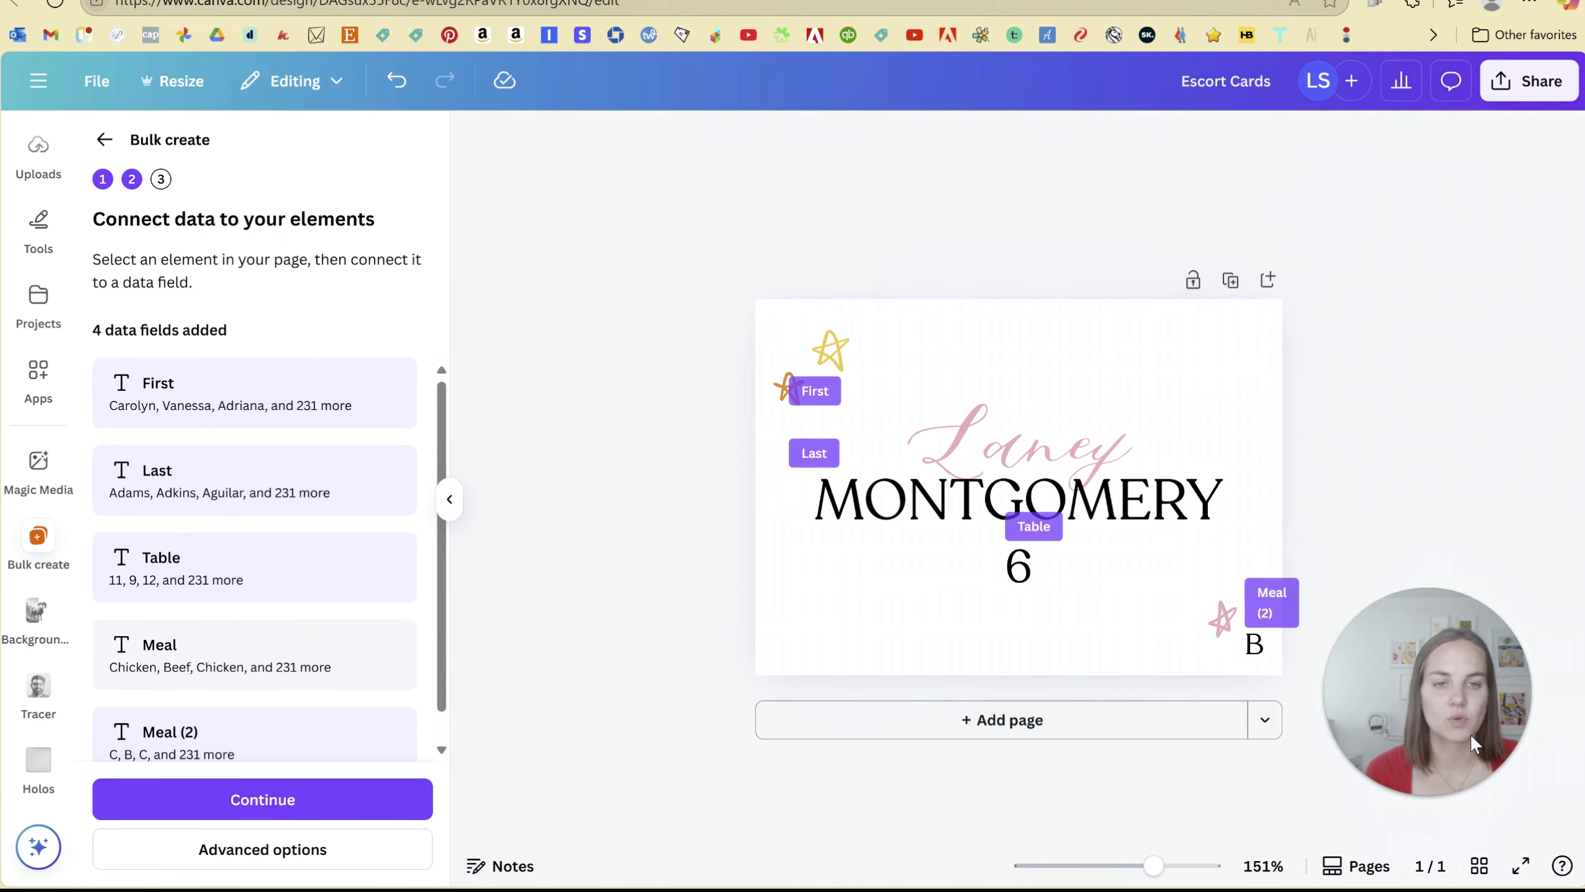
In the advanced options, try individual designs as output, review the naming choices, and restore Multiple pages in 1 design
left_click(262, 849)
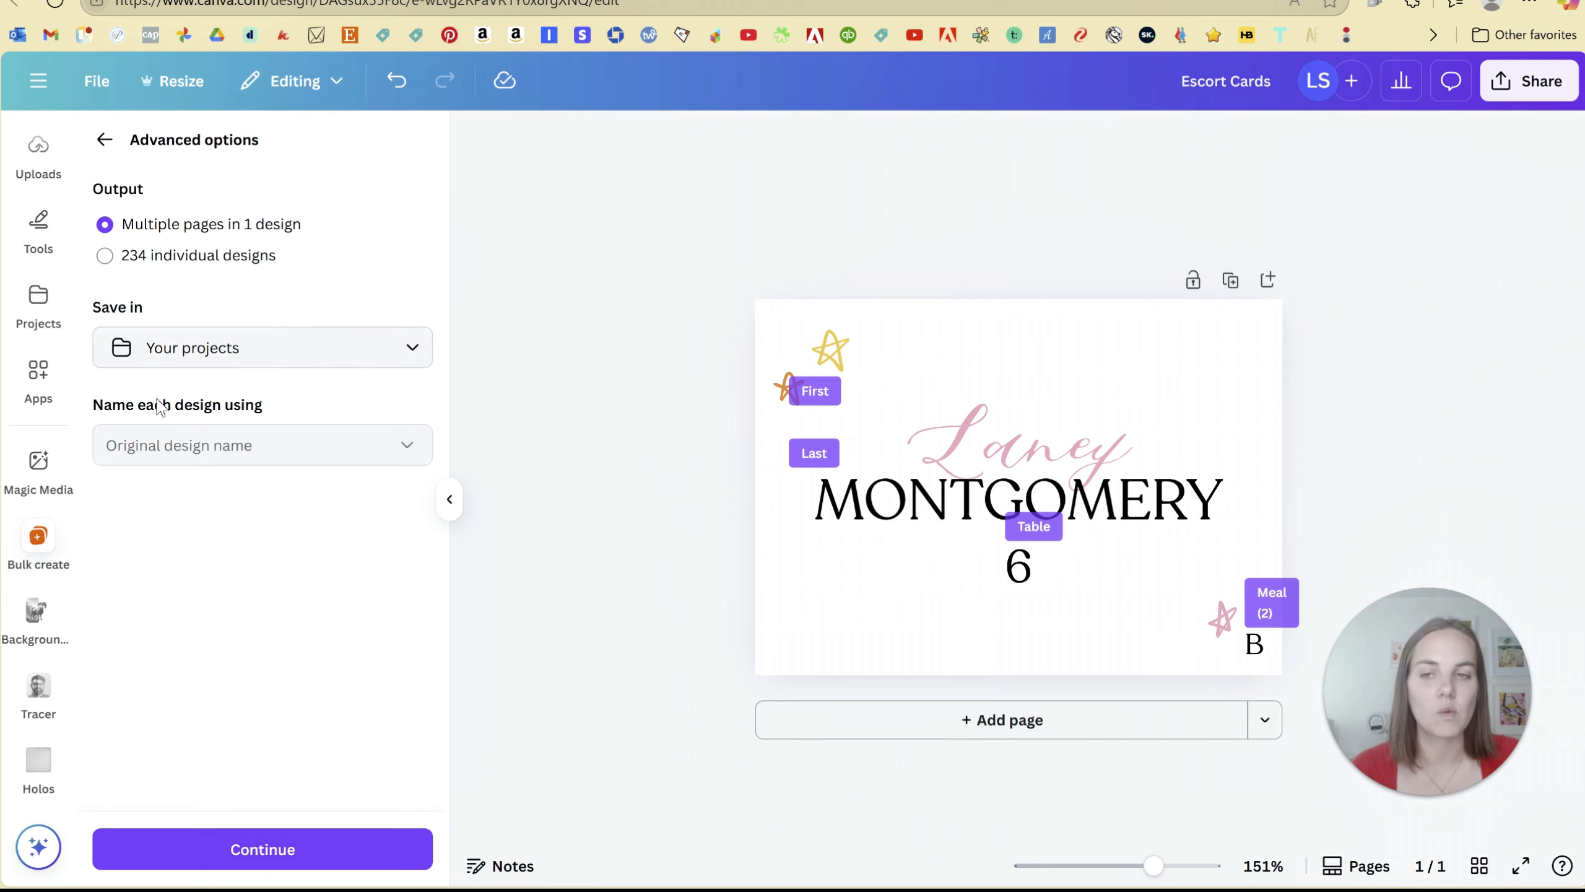
left_click(105, 256)
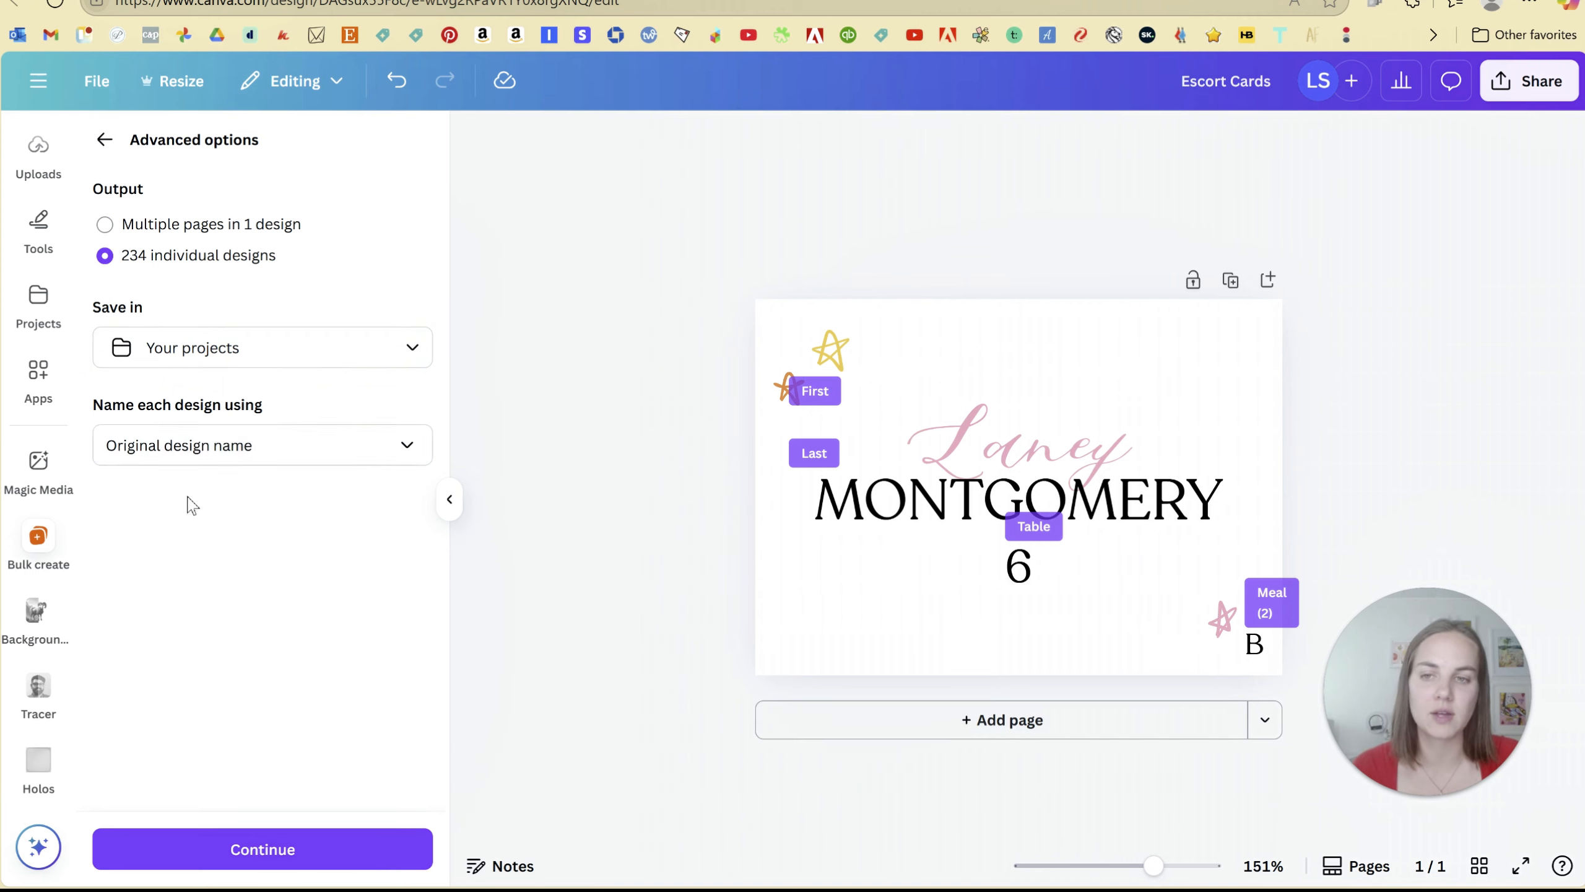
left_click(220, 459)
scroll(234, 693, "down", 1)
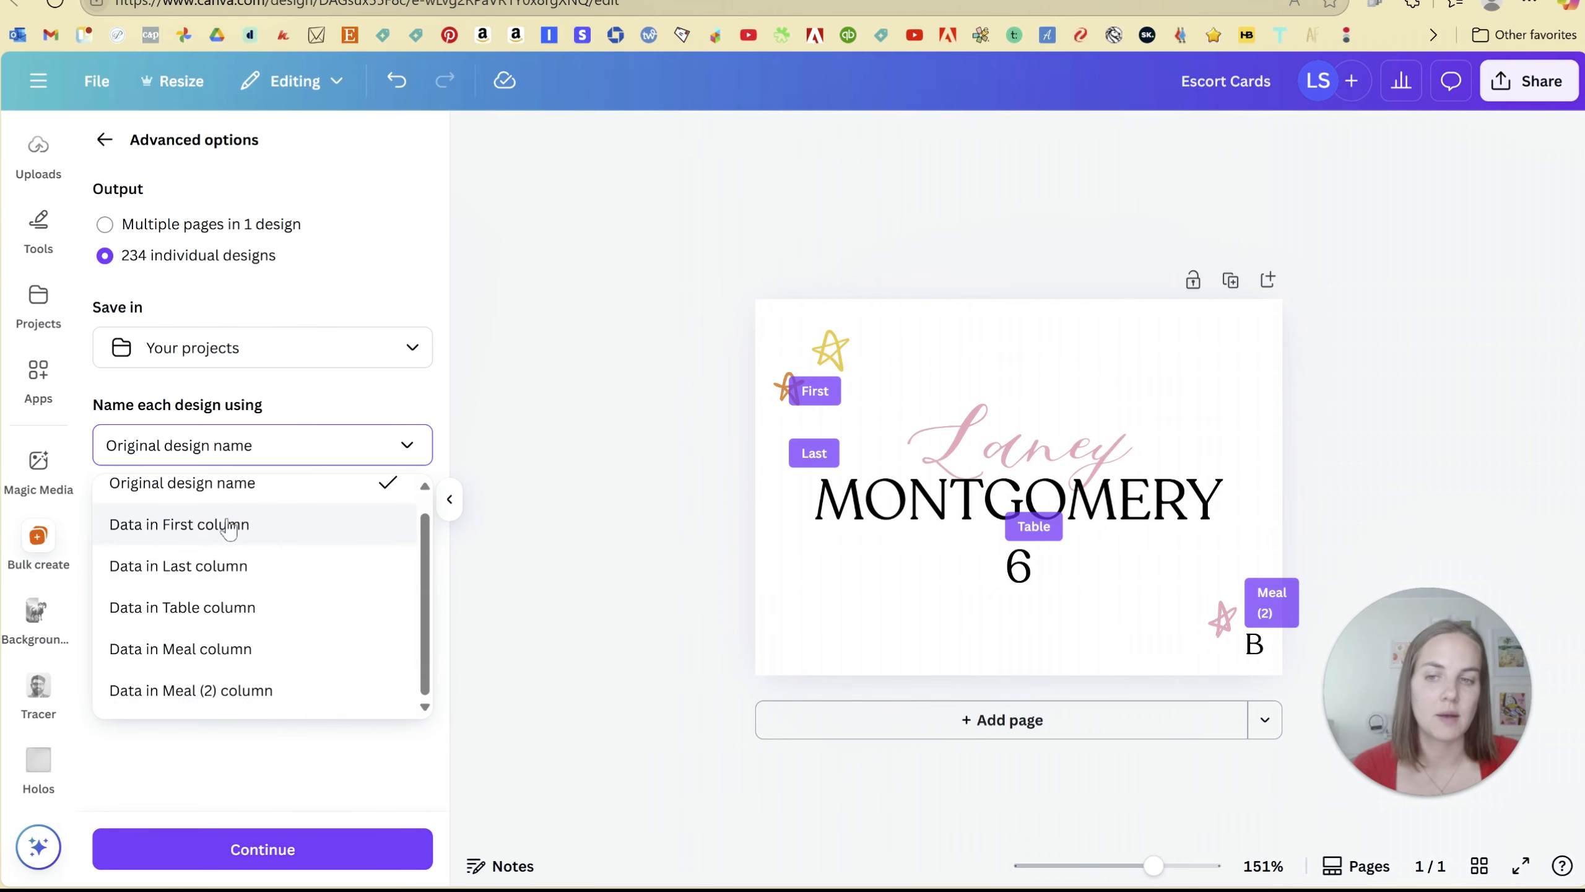
scroll(283, 587, "up", 1)
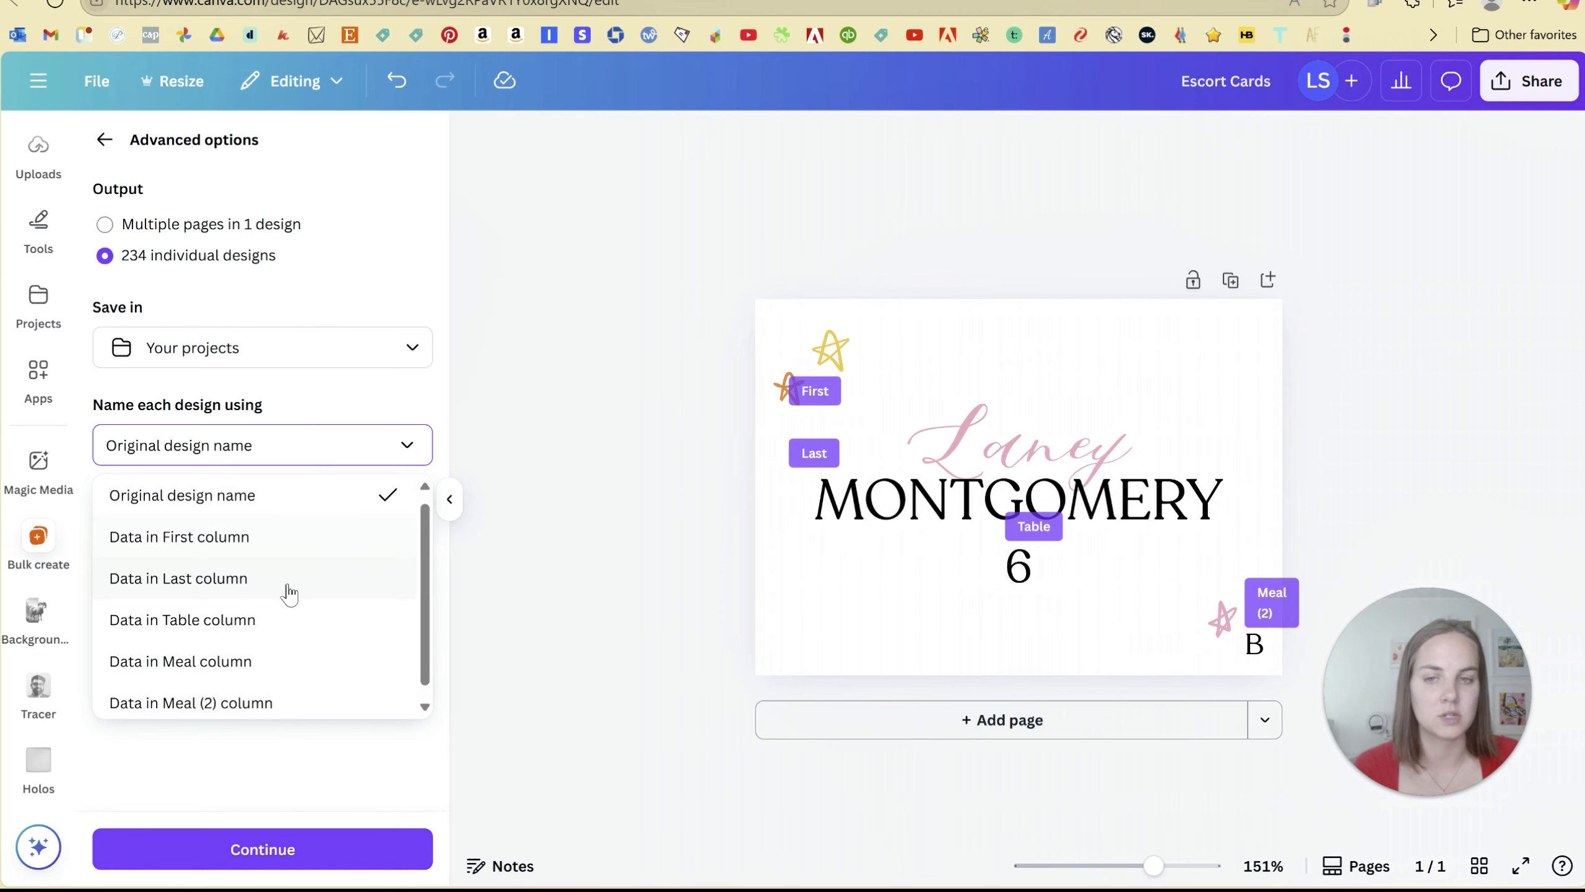
left_click(177, 228)
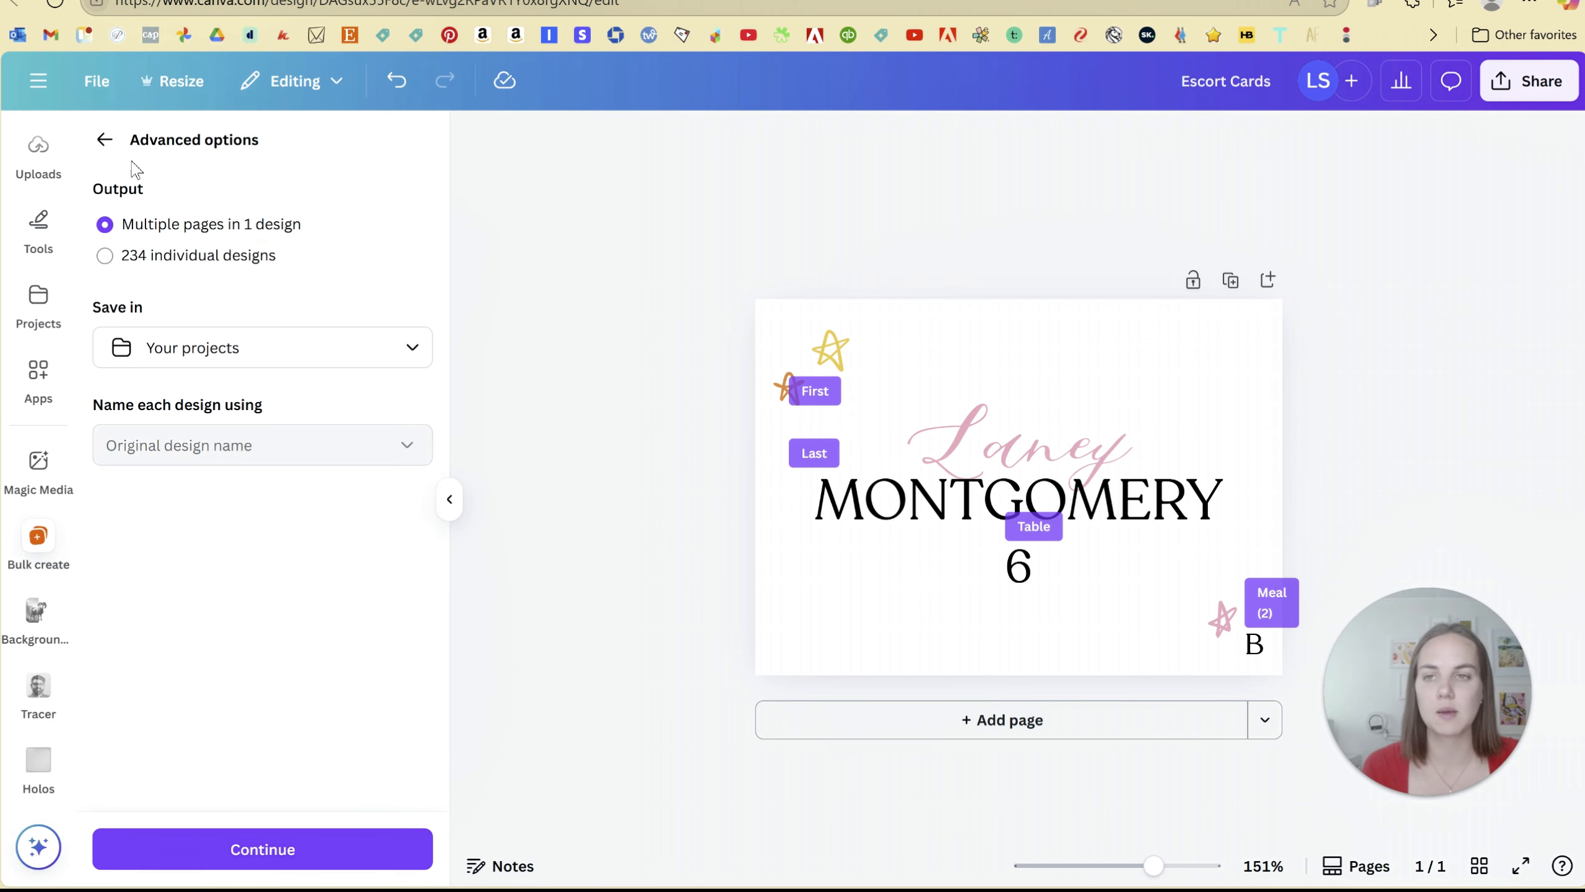
left_click(104, 139)
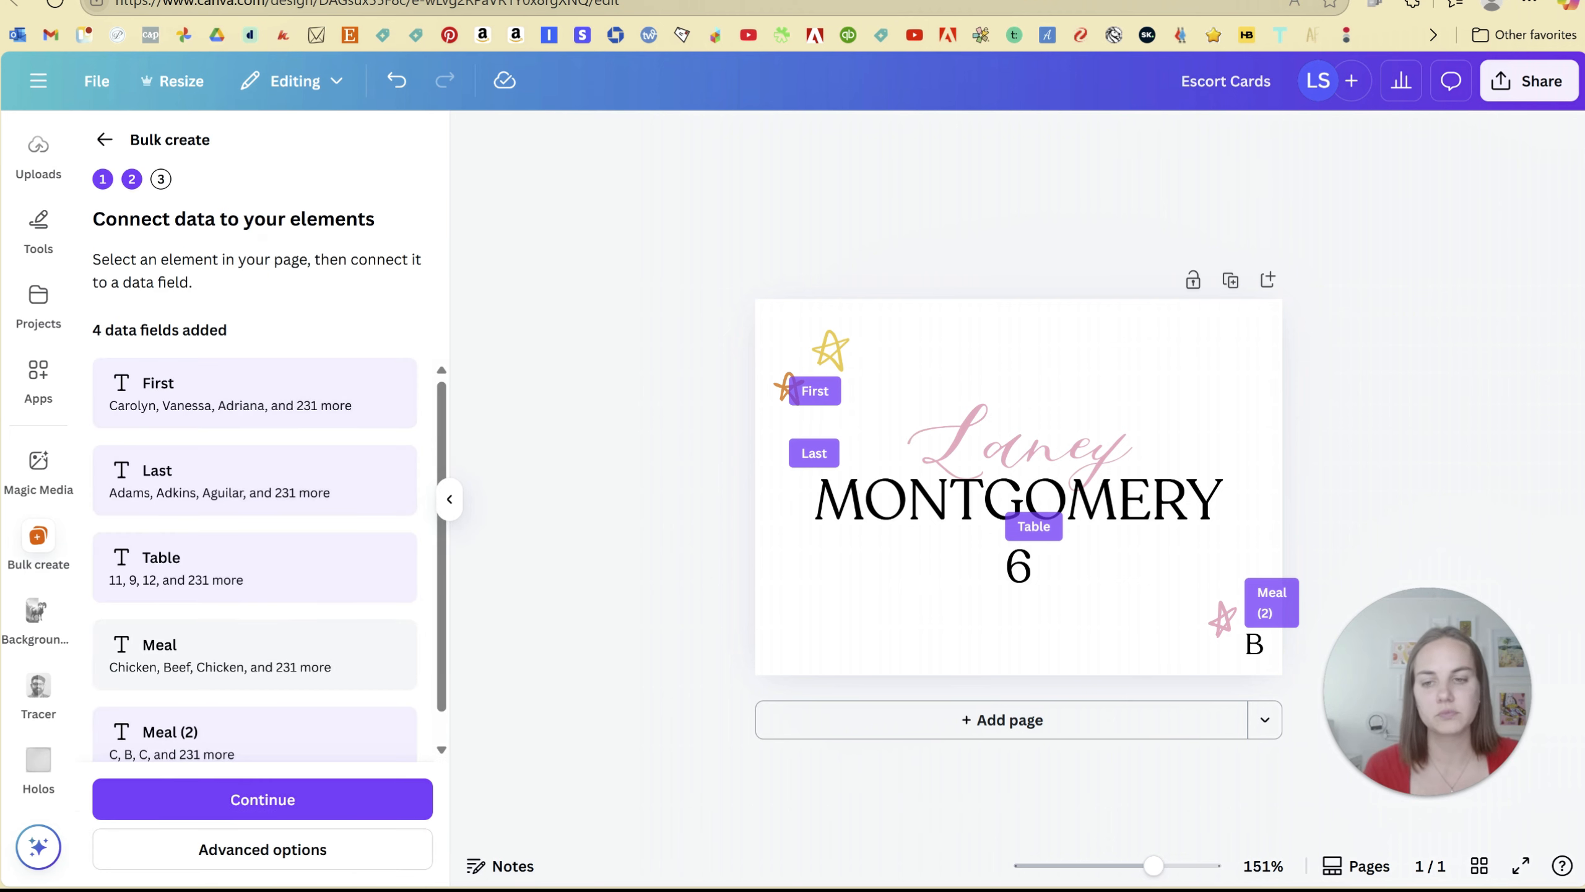
Continue to applying the data and review the guest entries, excluding entry 173 and including it again
left_click(248, 802)
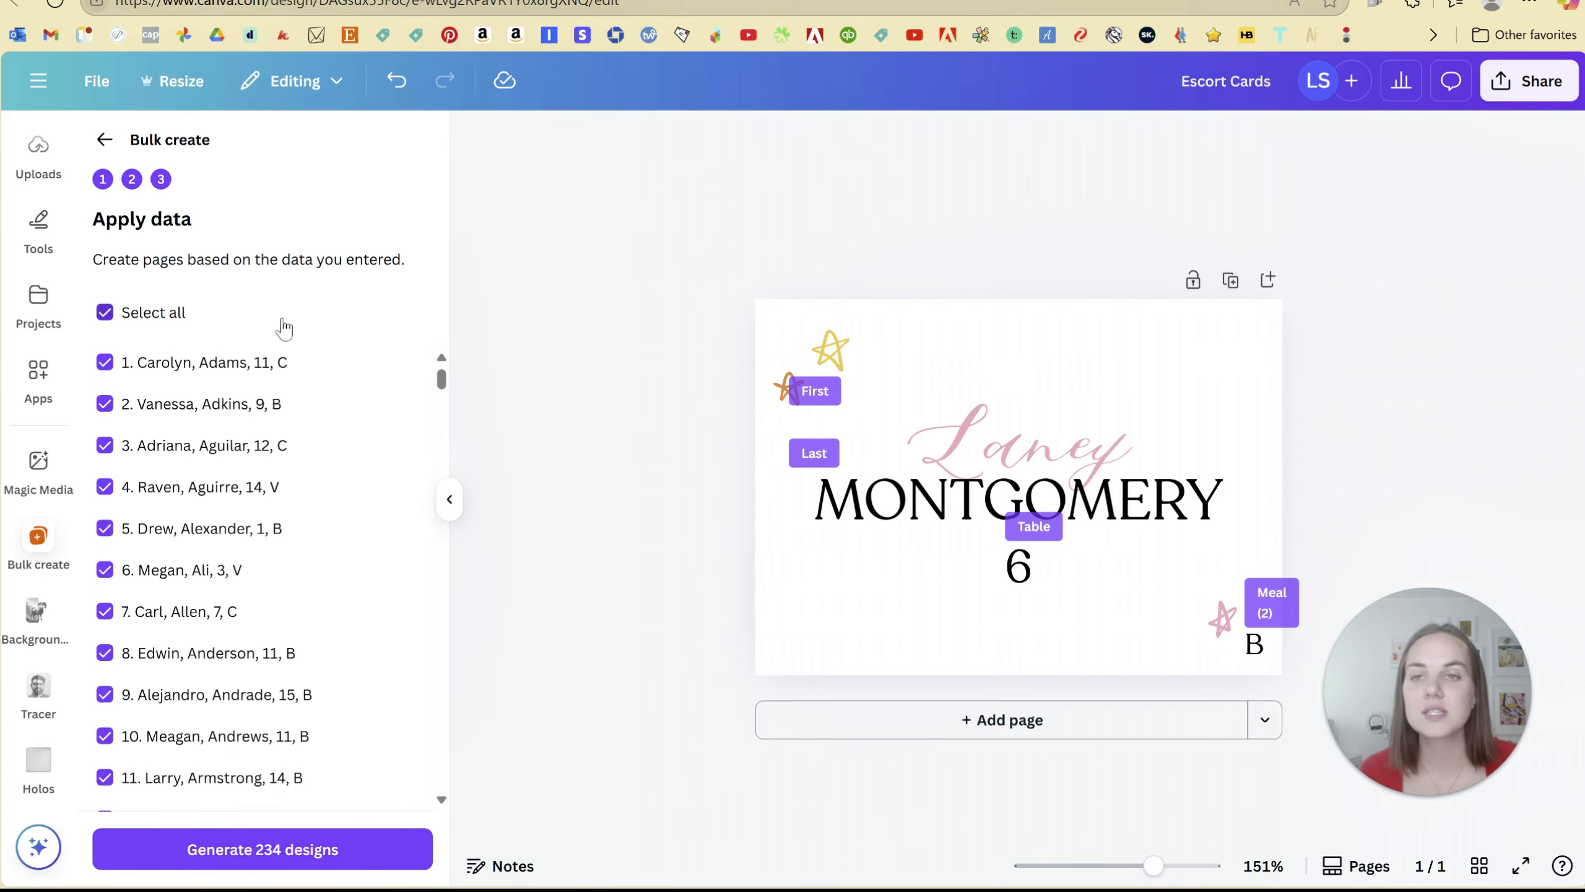
left_click_drag(442, 386, 461, 673)
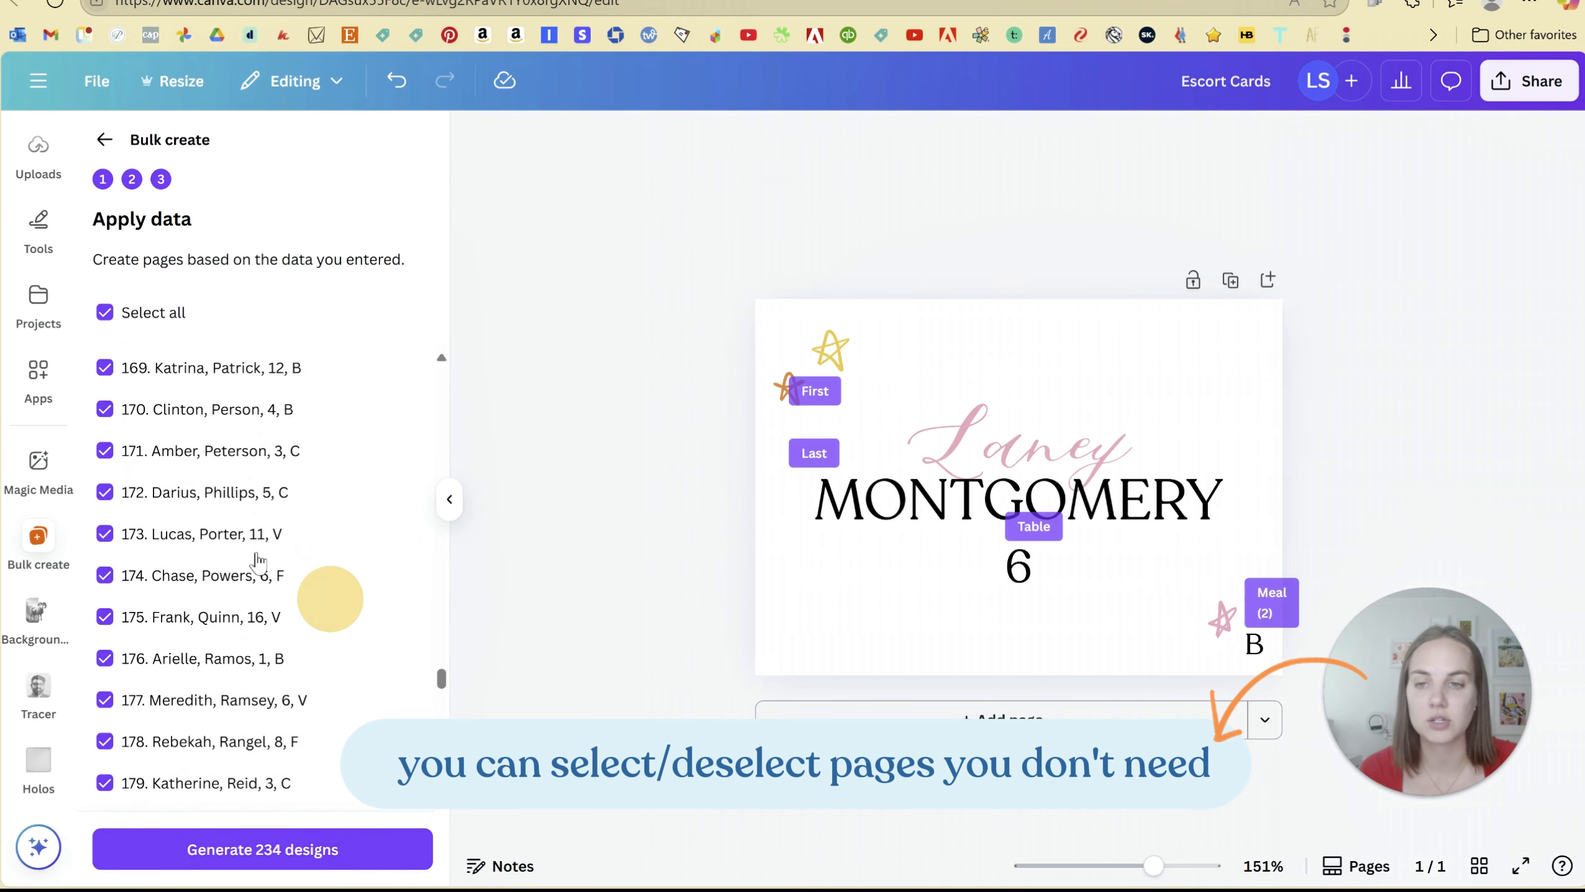
left_click(103, 537)
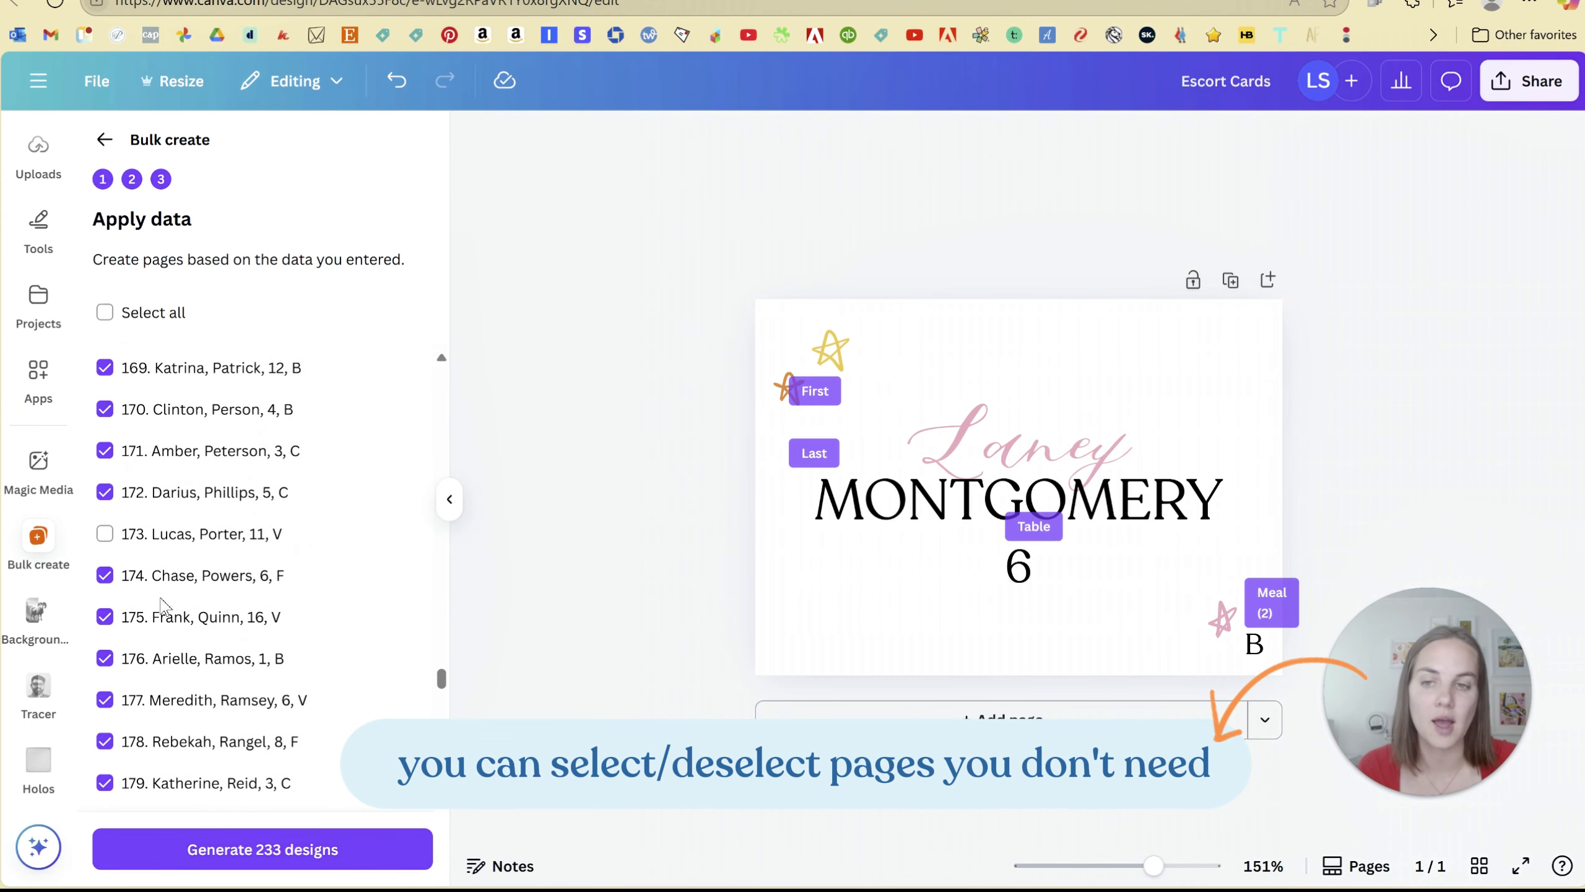
left_click(105, 535)
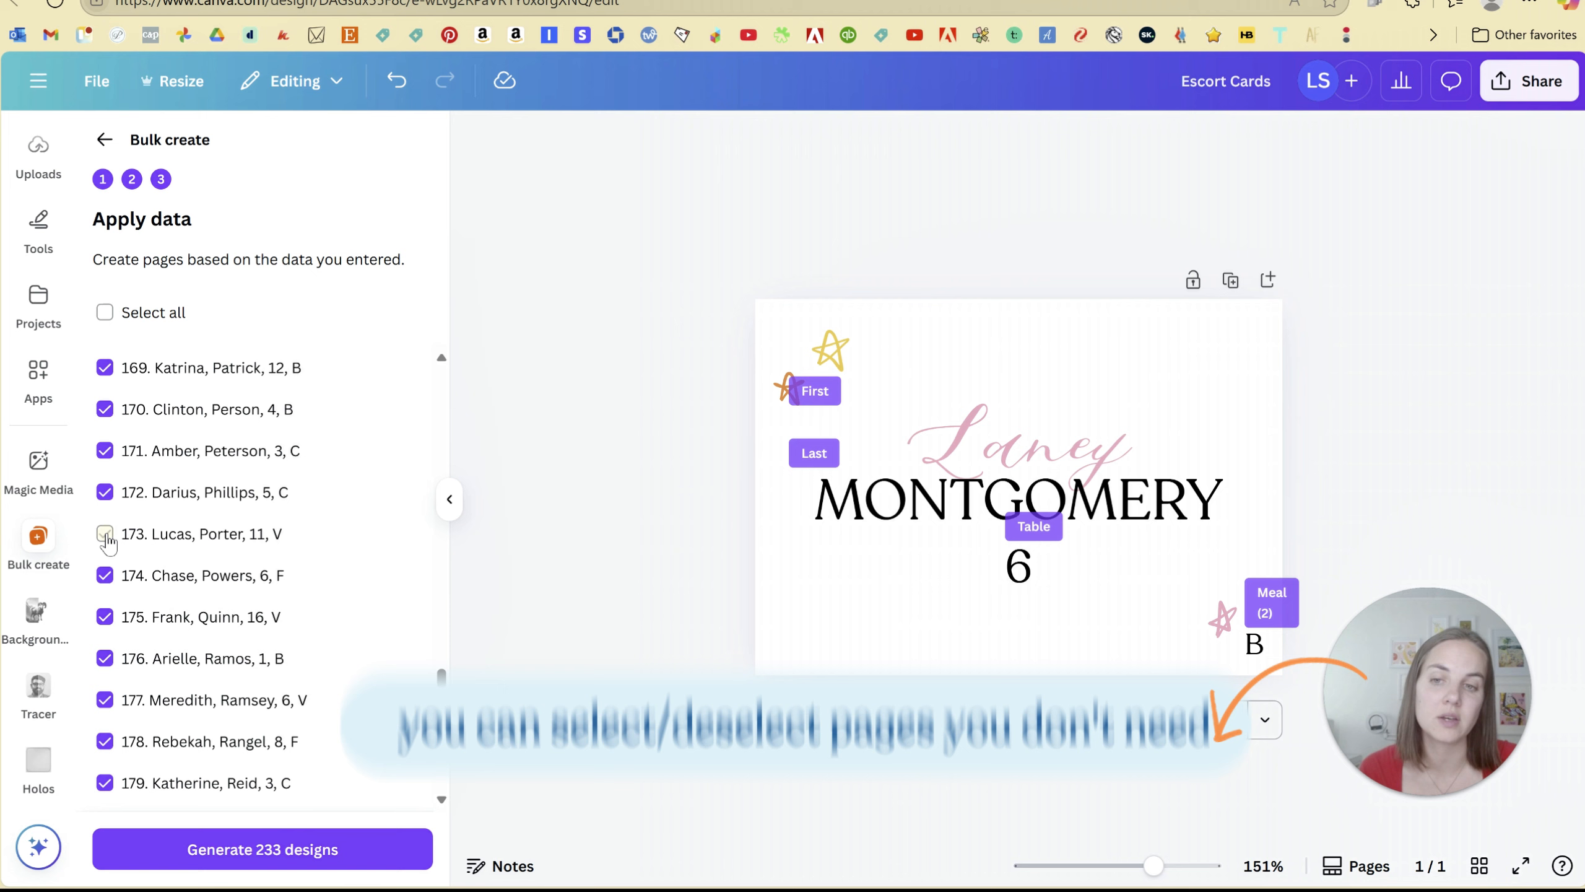
left_click_drag(443, 687, 464, 379)
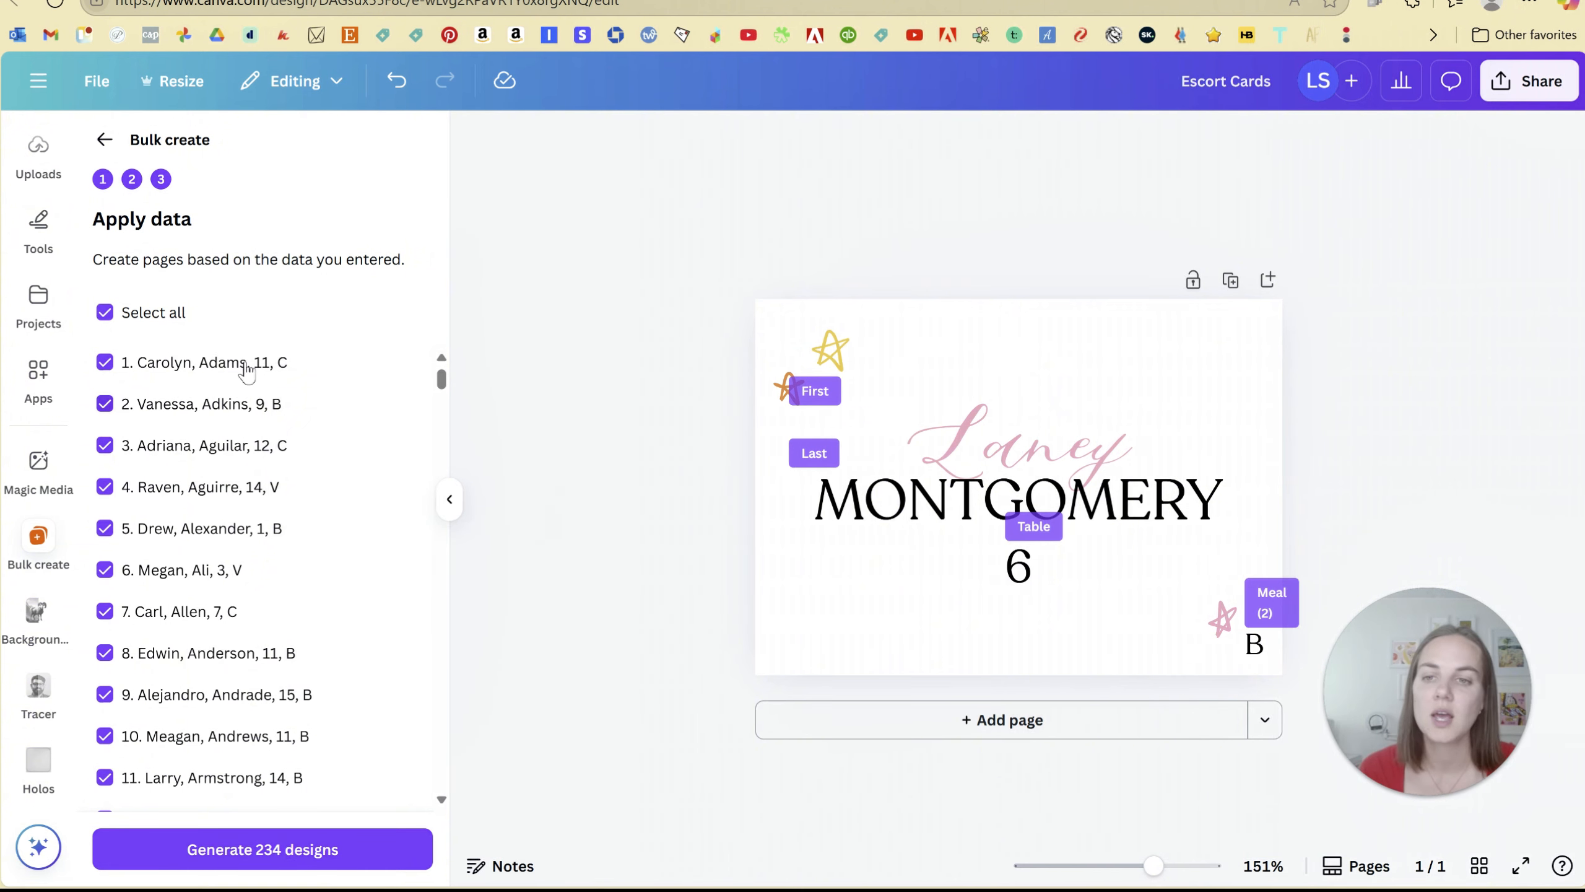
scroll(325, 638, "down", 10)
scroll(325, 637, "up", 10)
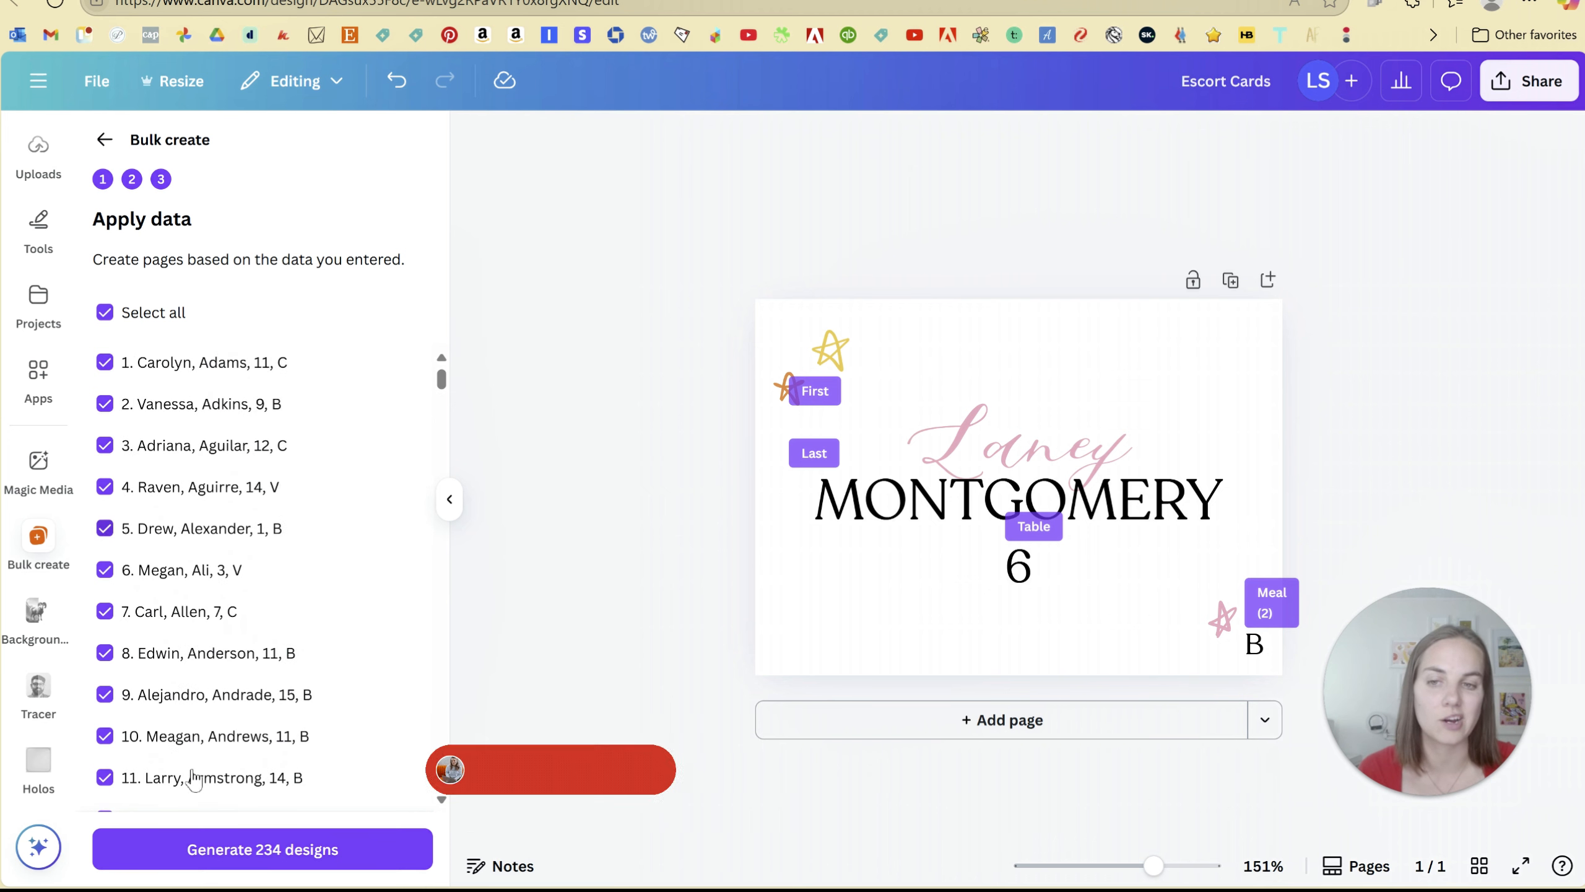
Generate designs for all 234 guest entries and open the resulting multi-page design from the projects folder
left_click(230, 858)
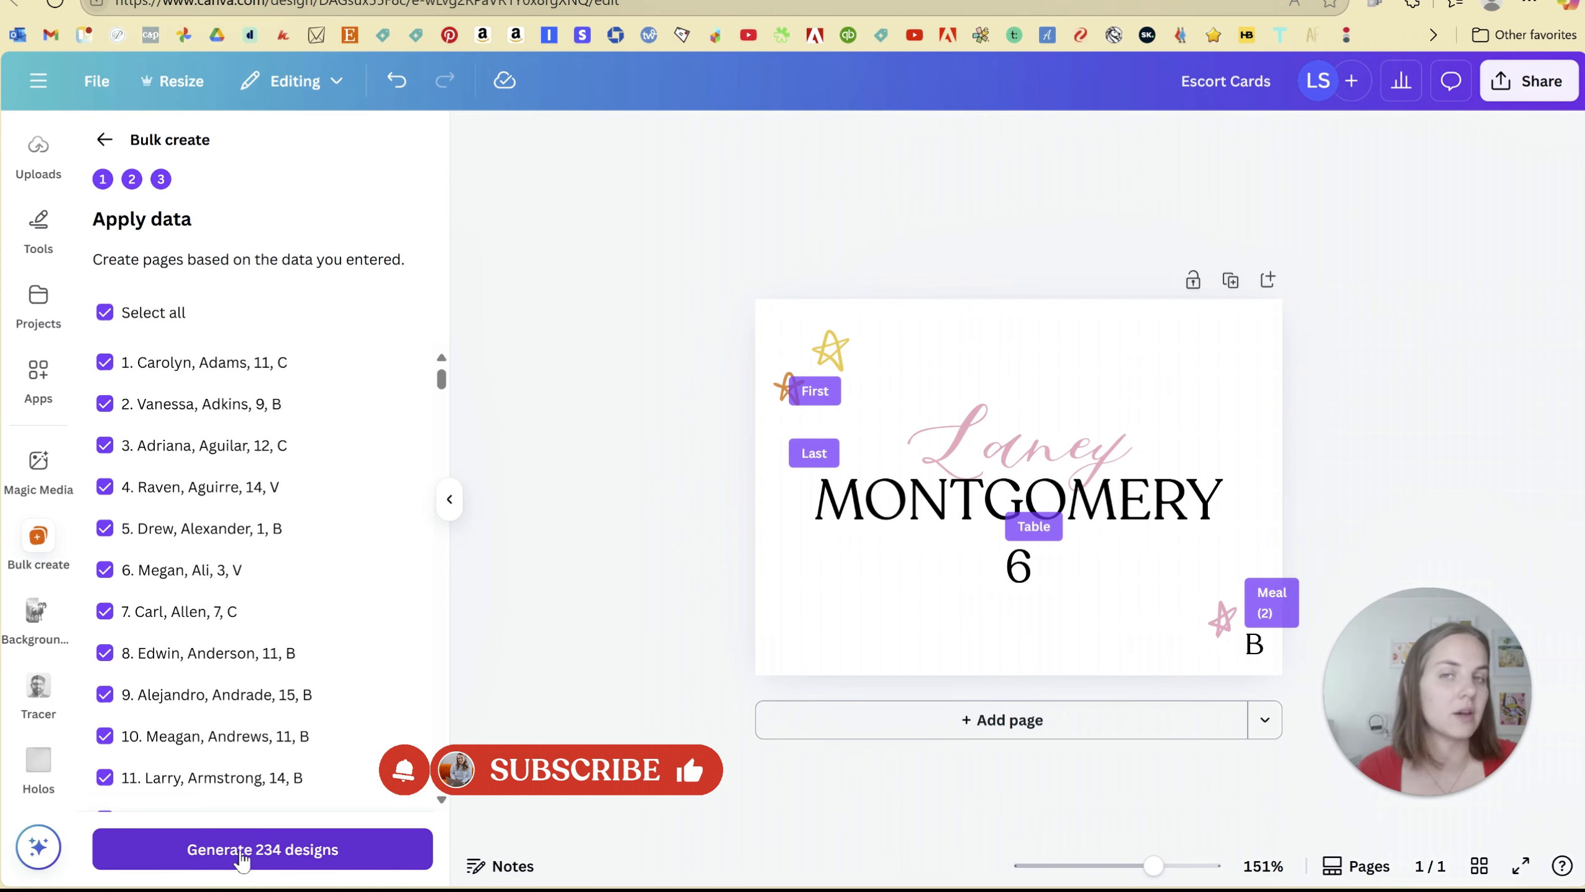
left_click(242, 860)
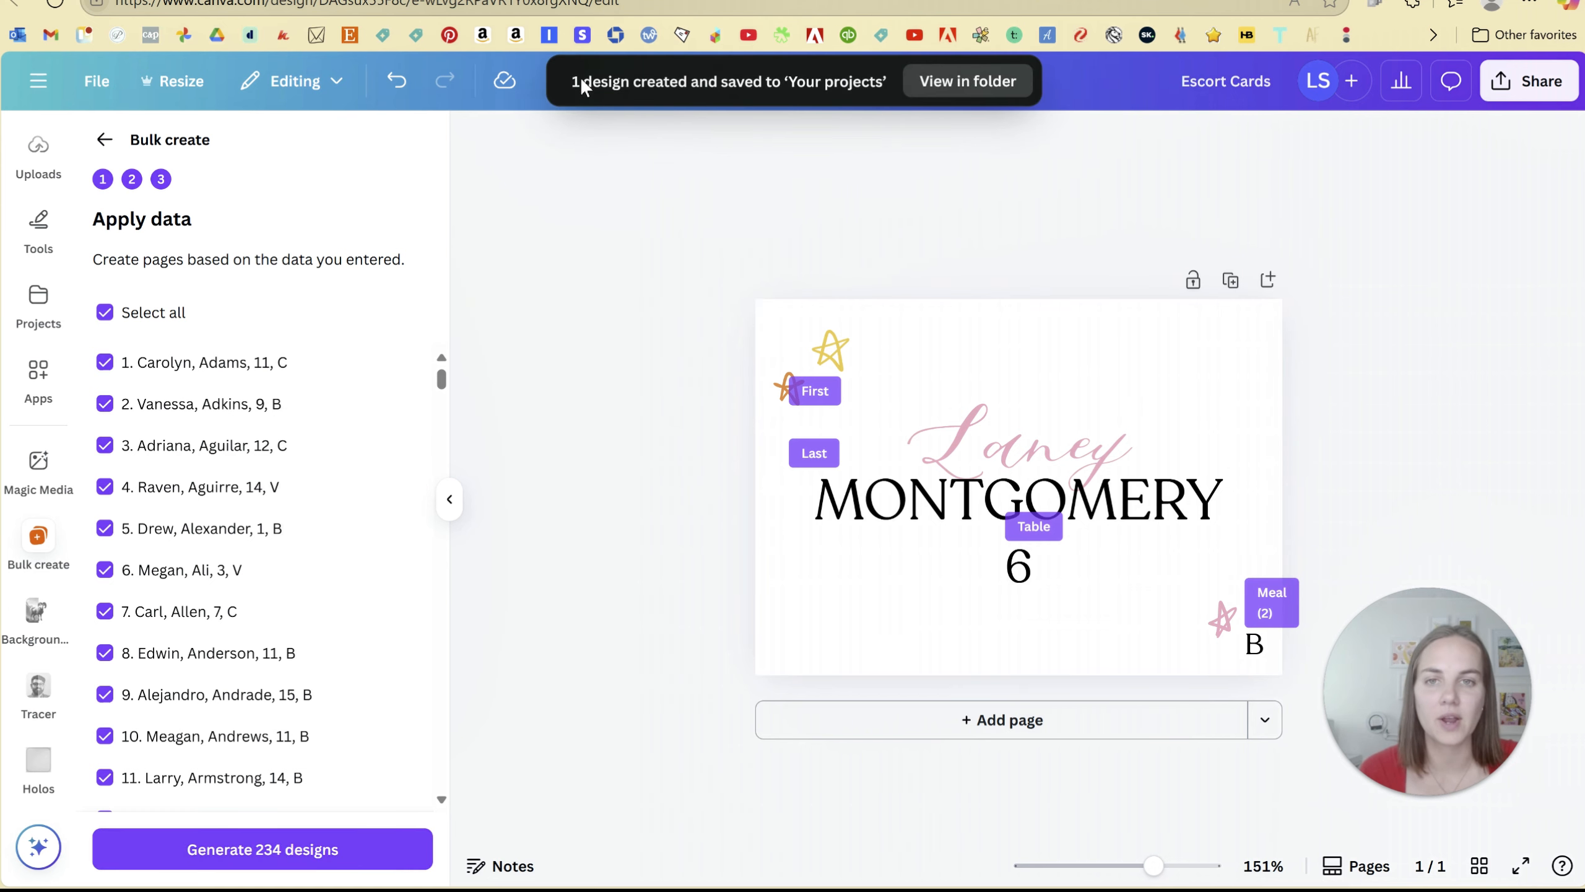
left_click(955, 80)
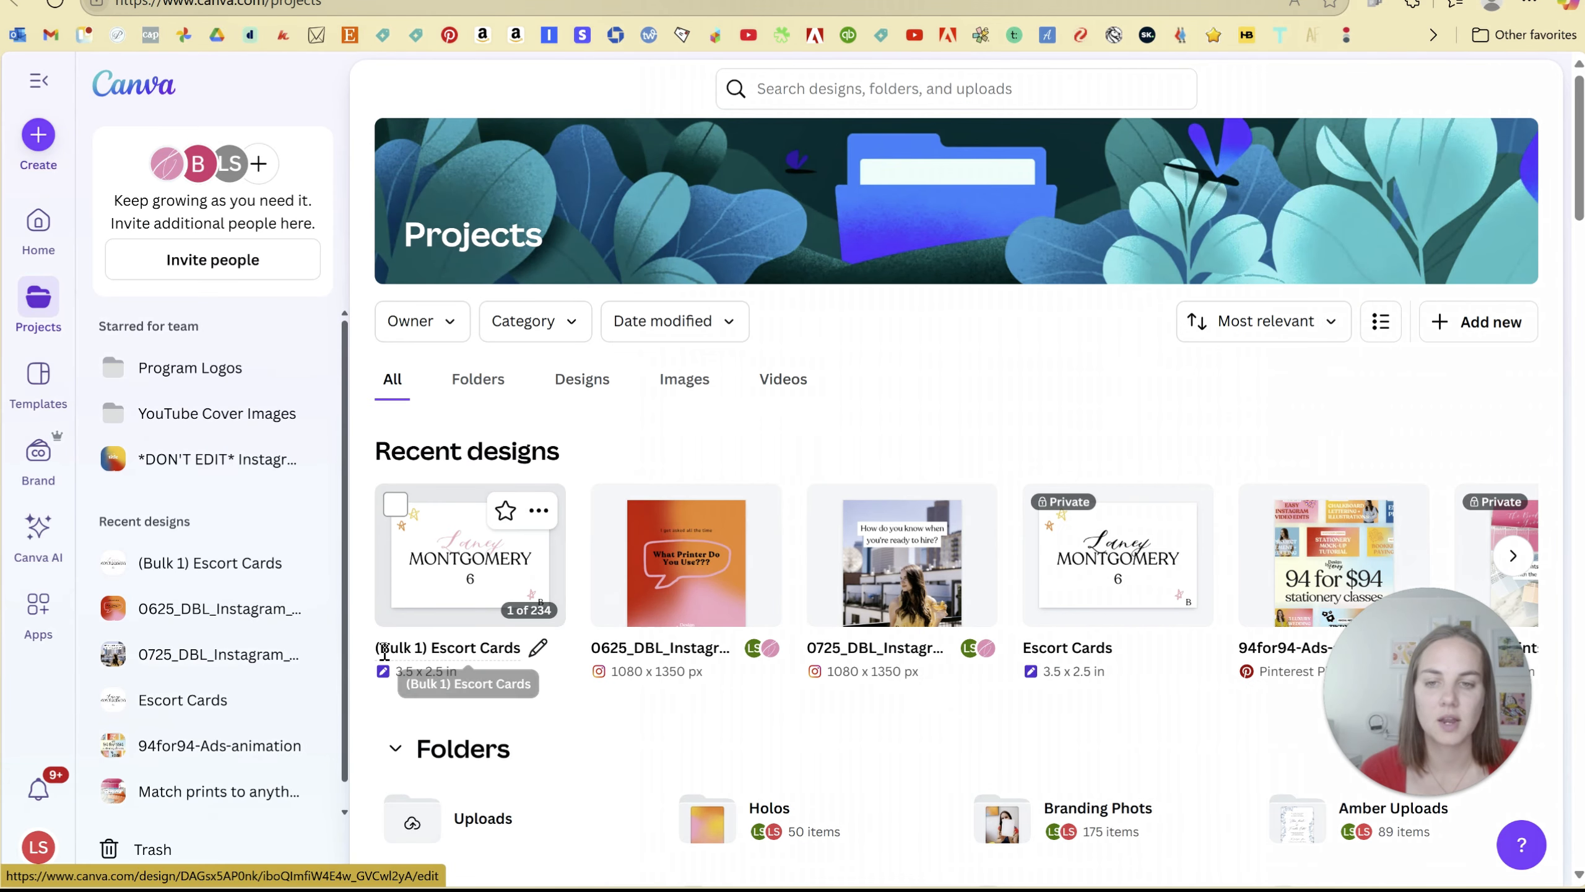
left_click(470, 584)
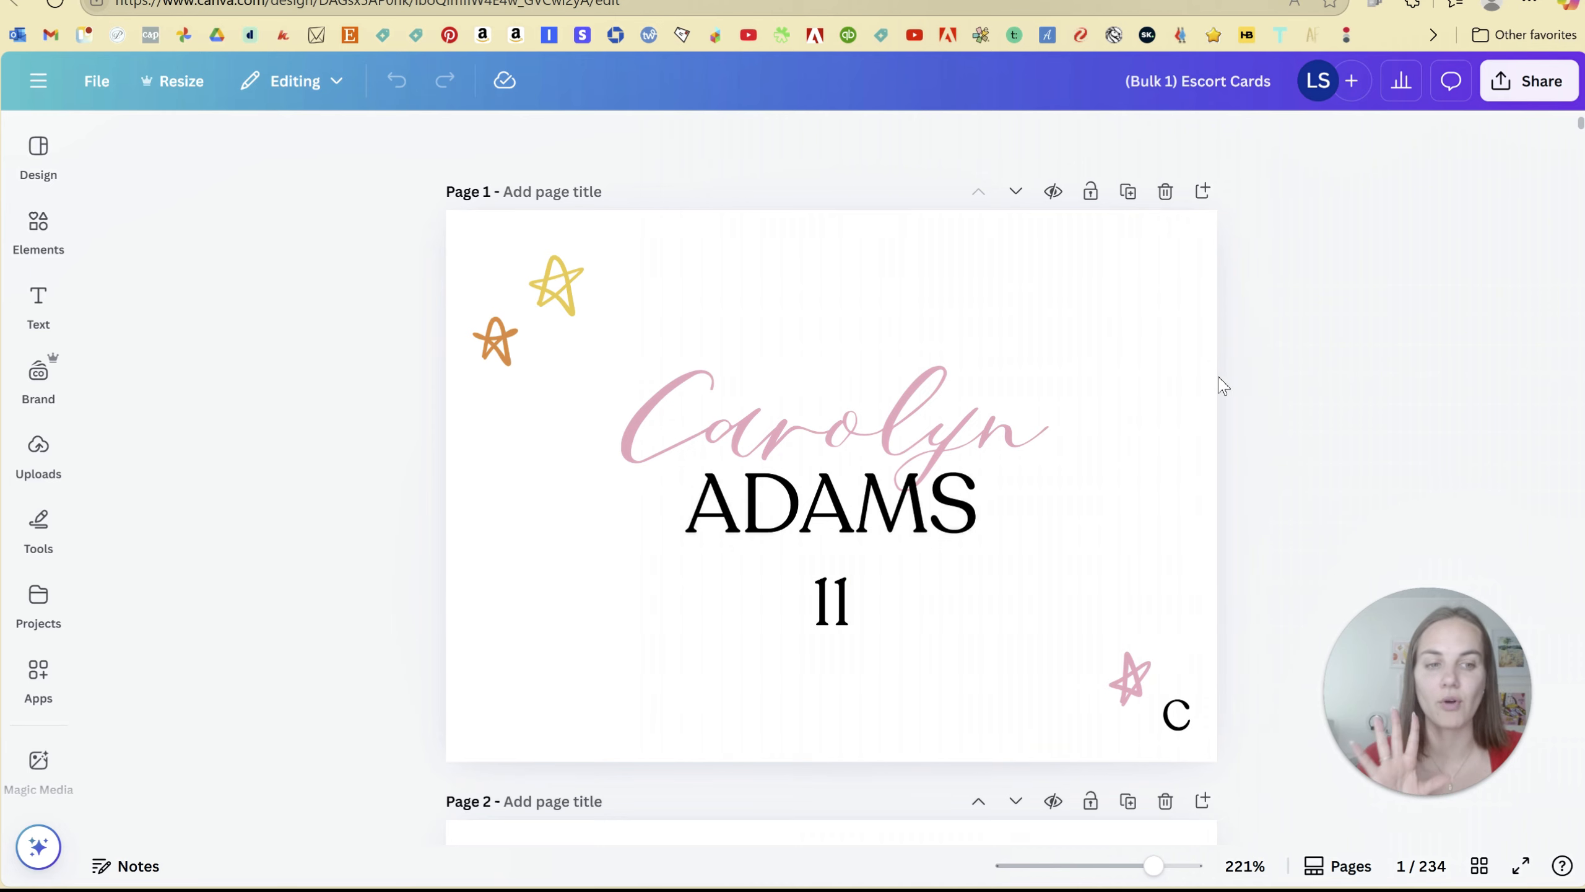
Look through the generated escort card pages to check the merged names, table numbers and meal letters
scroll(1222, 385, "down", 15)
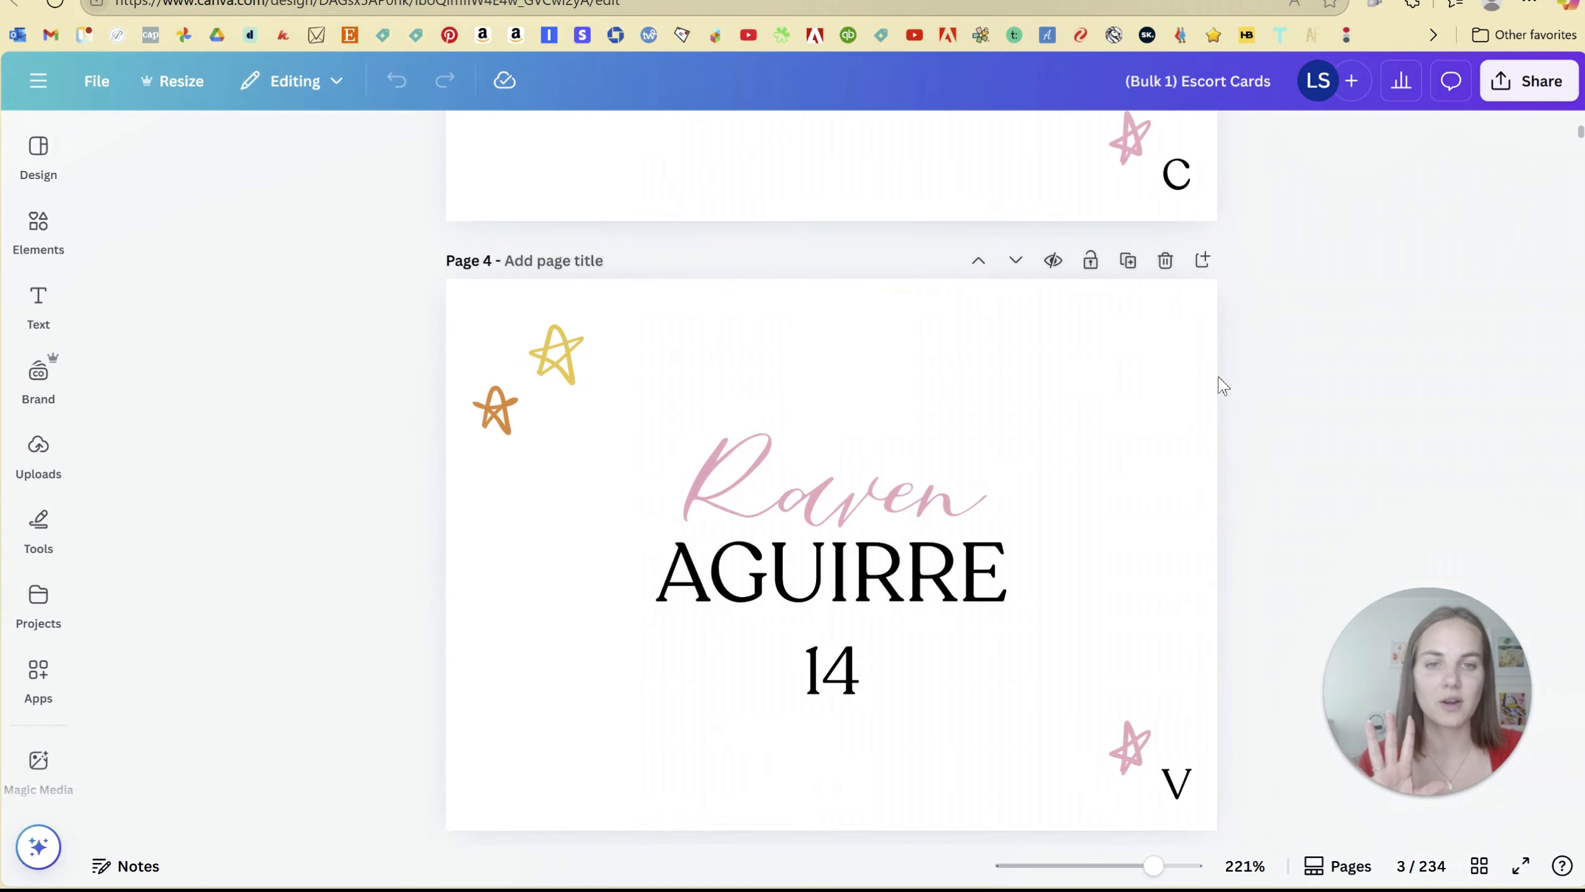
scroll(1222, 386, "down", 15)
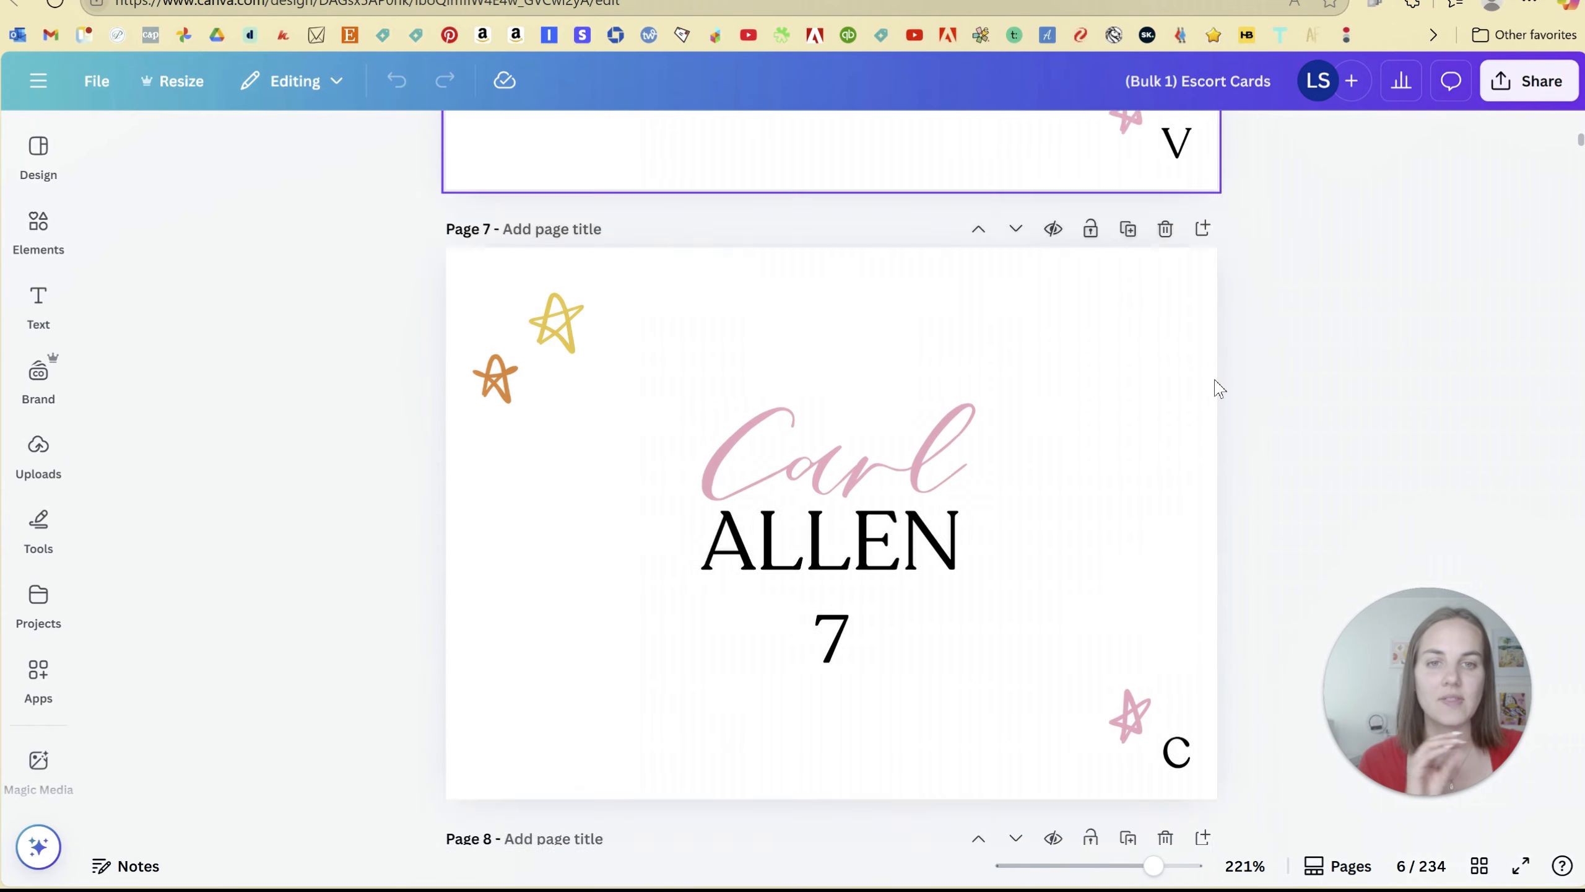
scroll(1220, 387, "down", 5)
left_click_drag(1152, 865, 1106, 866)
scroll(1127, 488, "down", 10)
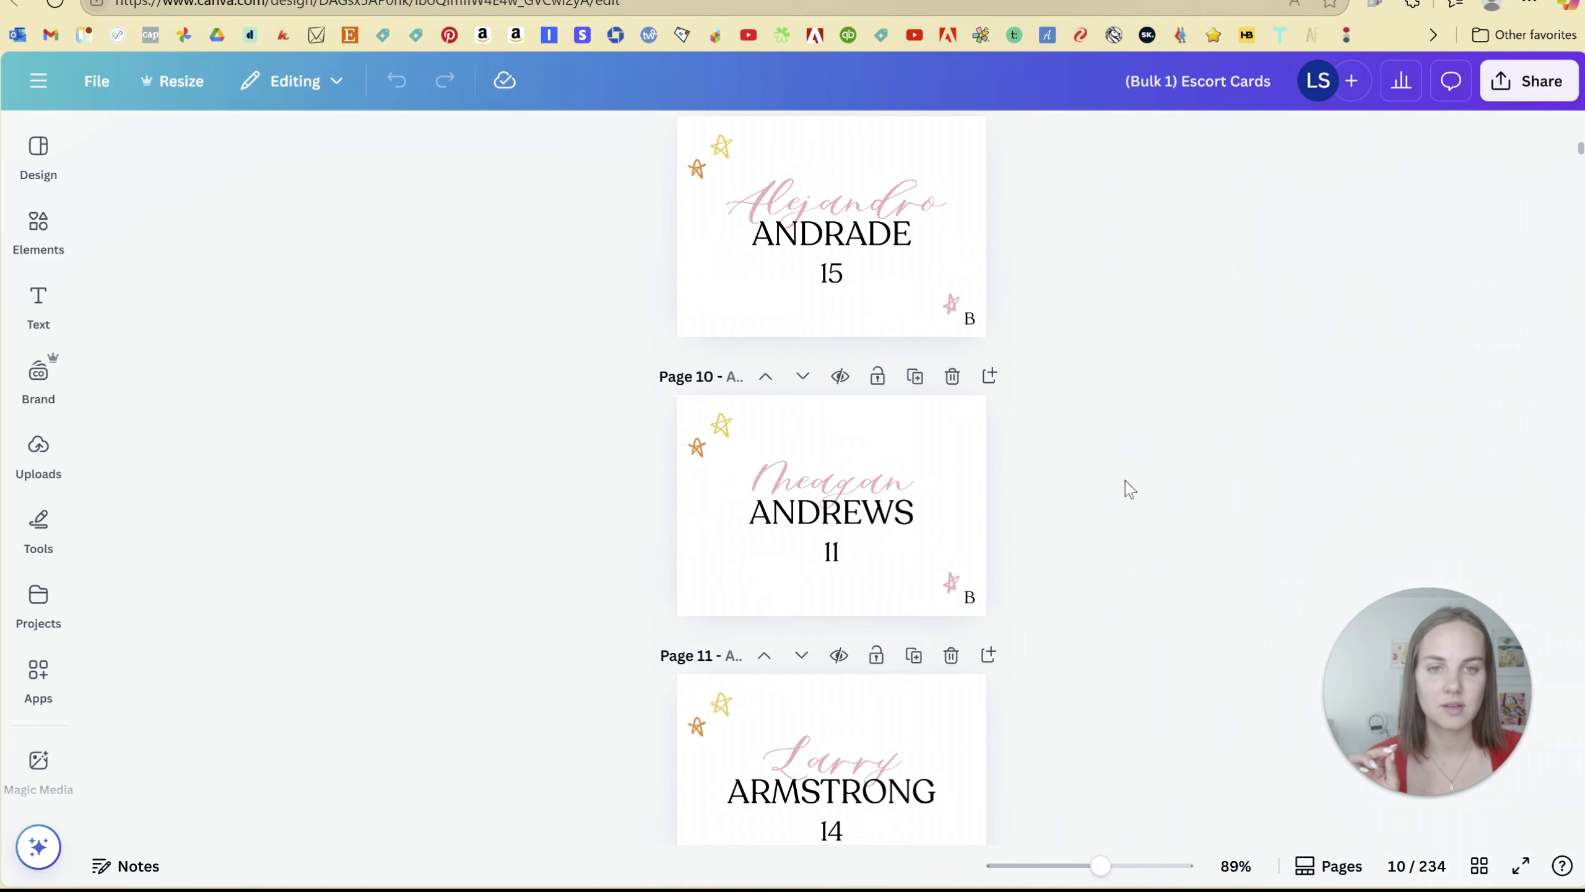
scroll(1131, 488, "down", 16)
scroll(1130, 489, "up", 8)
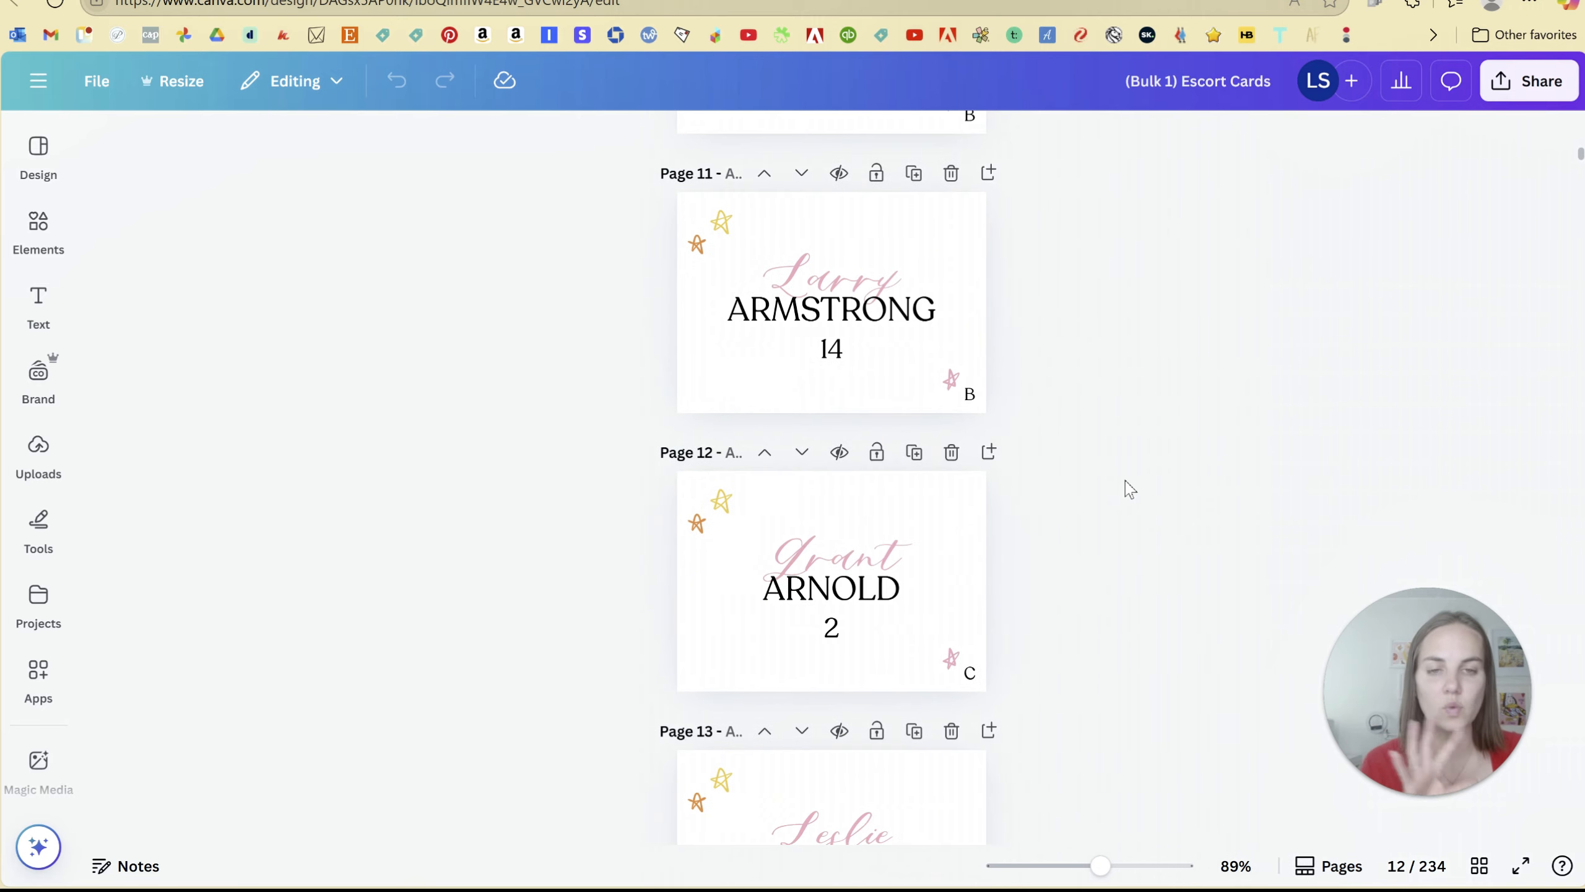
Select the first names on pages 11 to 14 individually, try moving page 14's first name slightly down, and undo the move
left_click(857, 295)
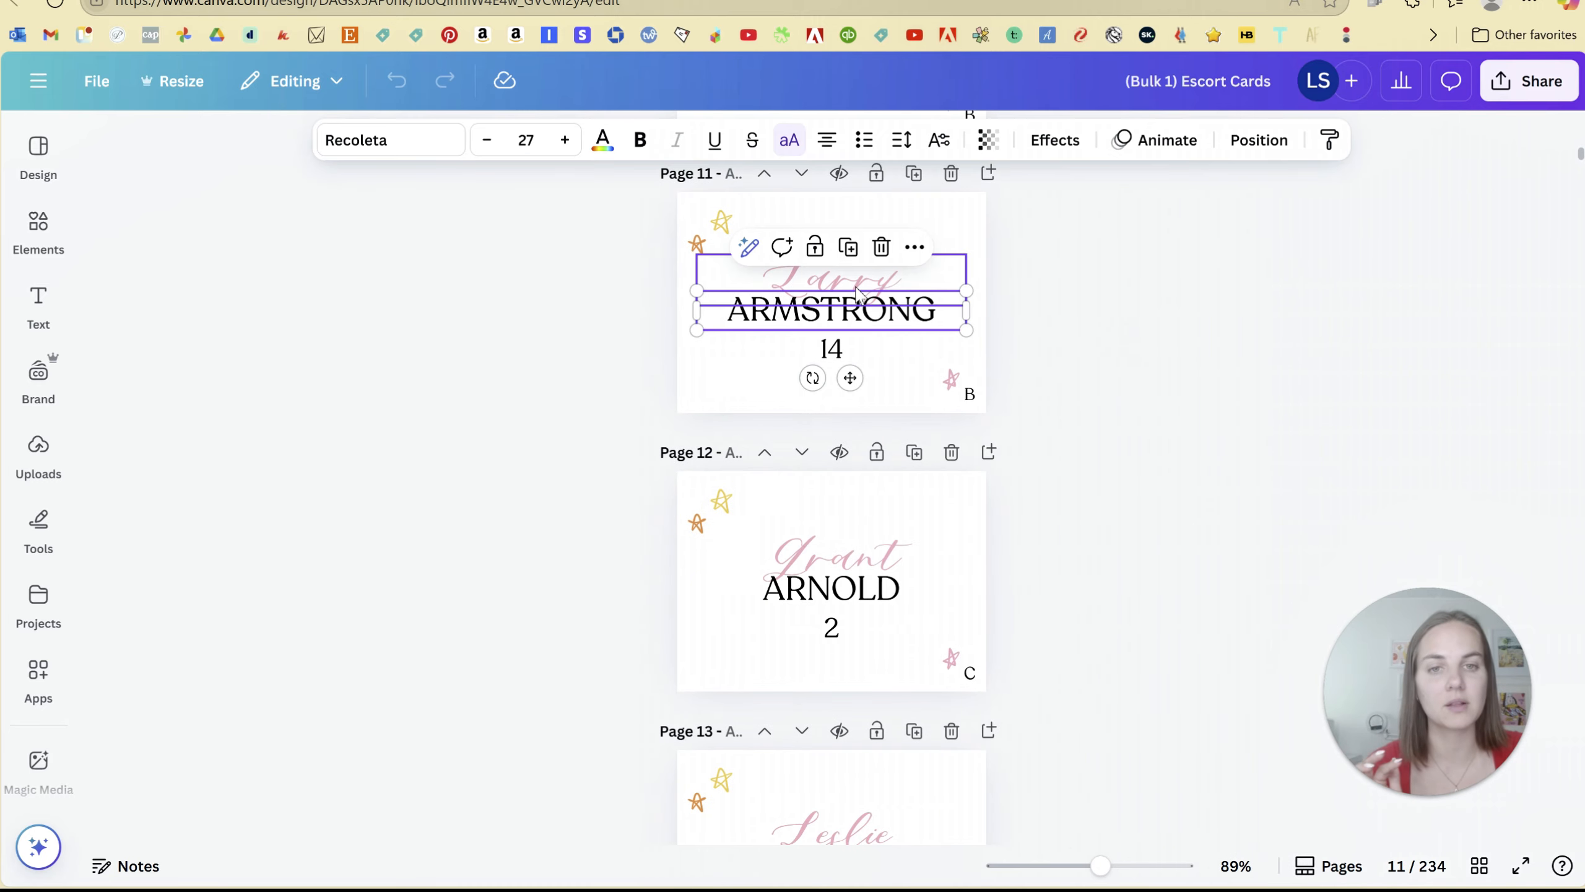
left_click(858, 295)
scroll(880, 315, "down", 4)
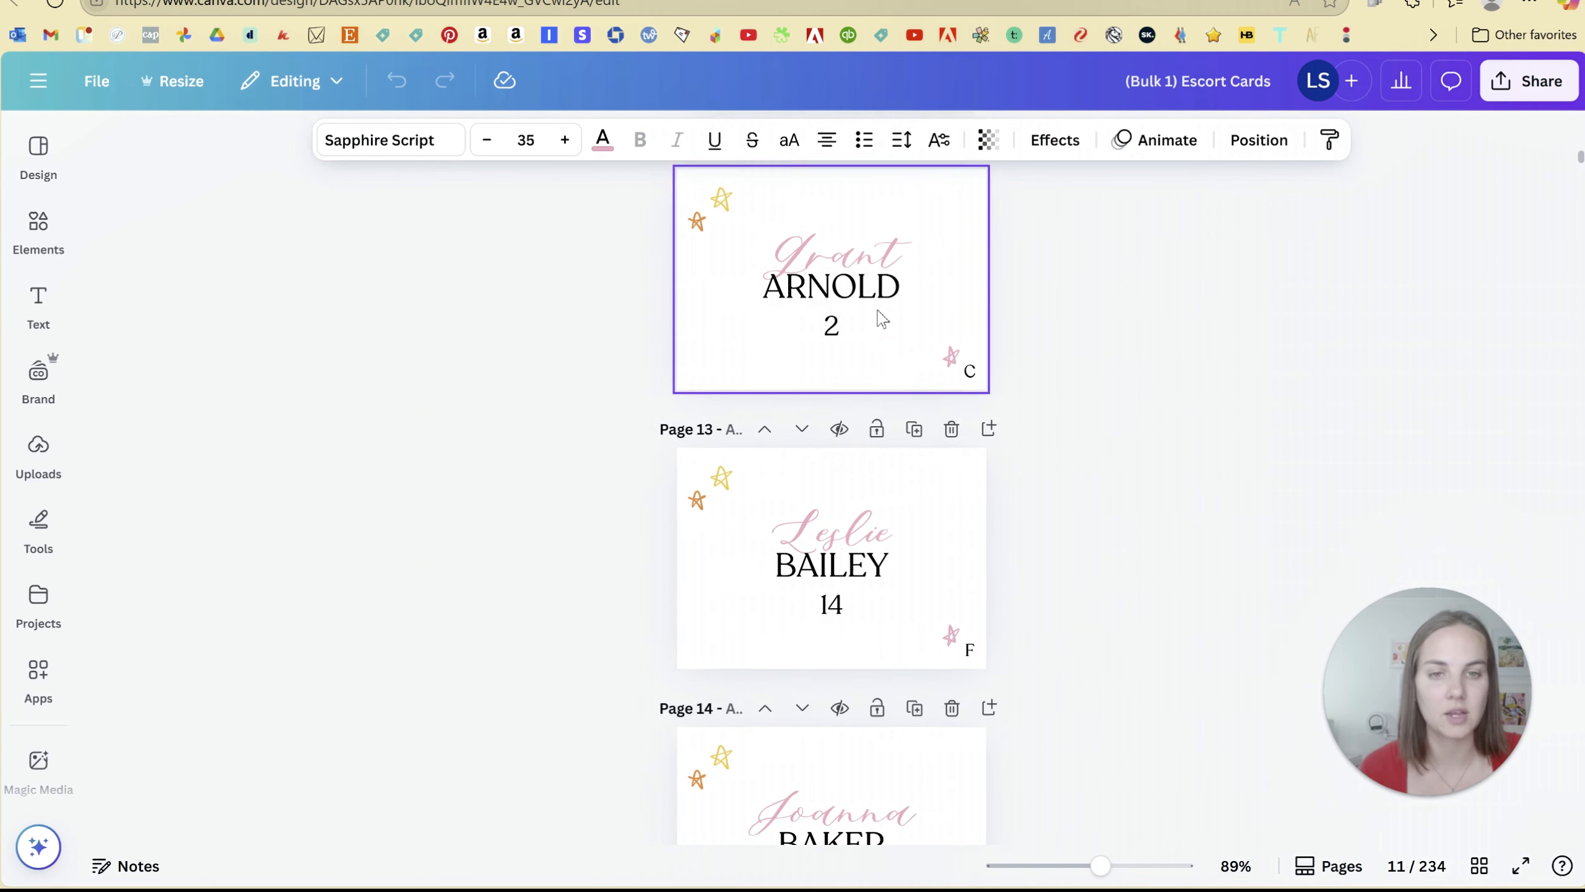
left_click(840, 256)
scroll(828, 337, "down", 3)
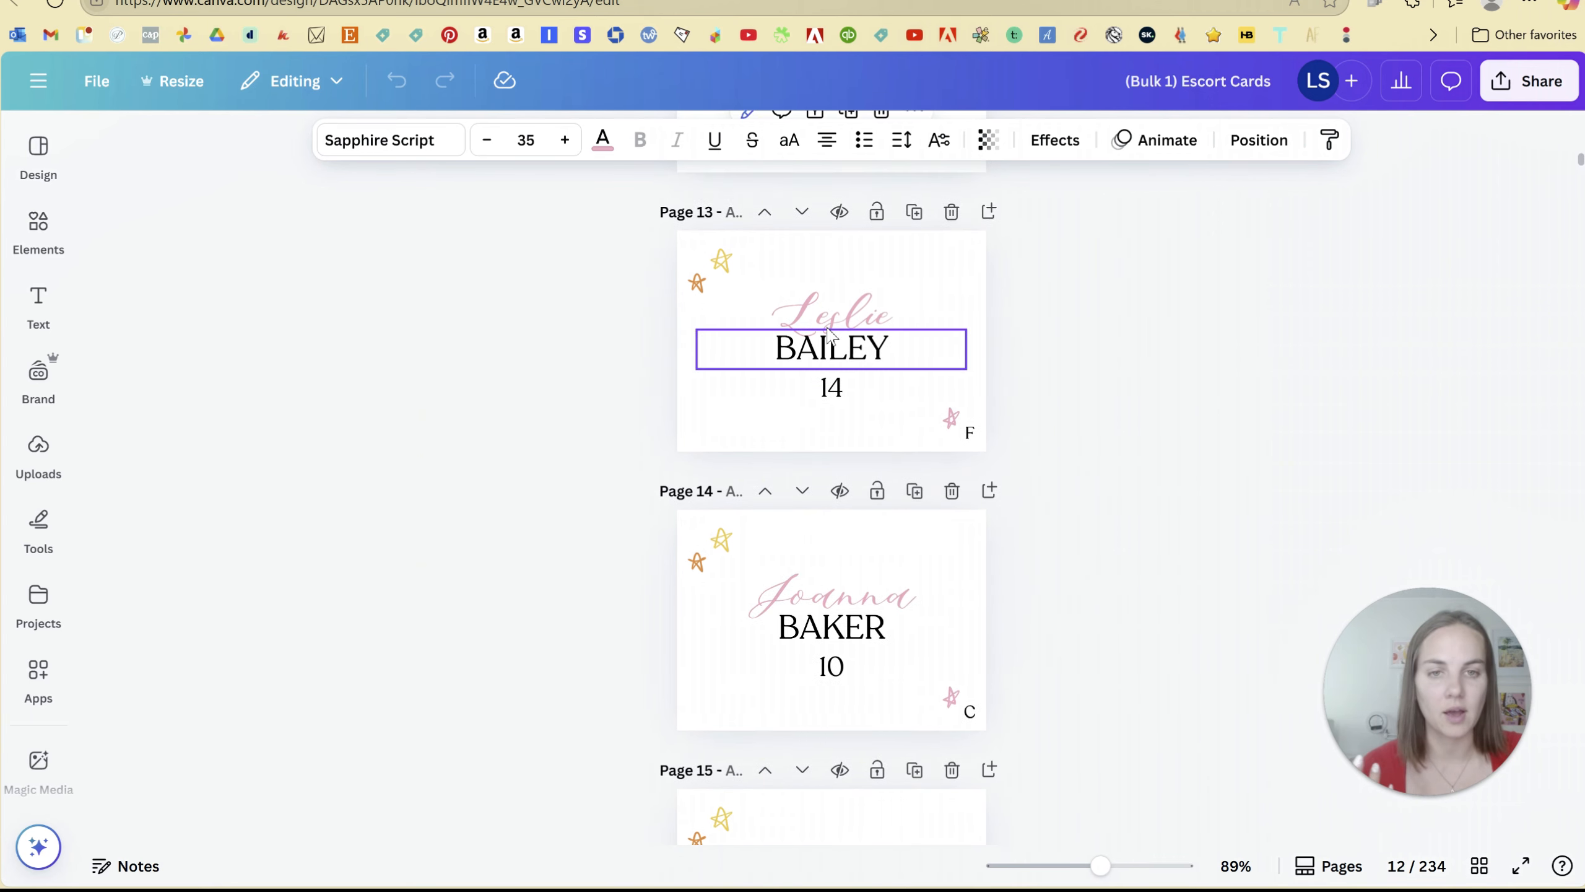
left_click(829, 315)
scroll(830, 324, "down", 4)
left_click(884, 291)
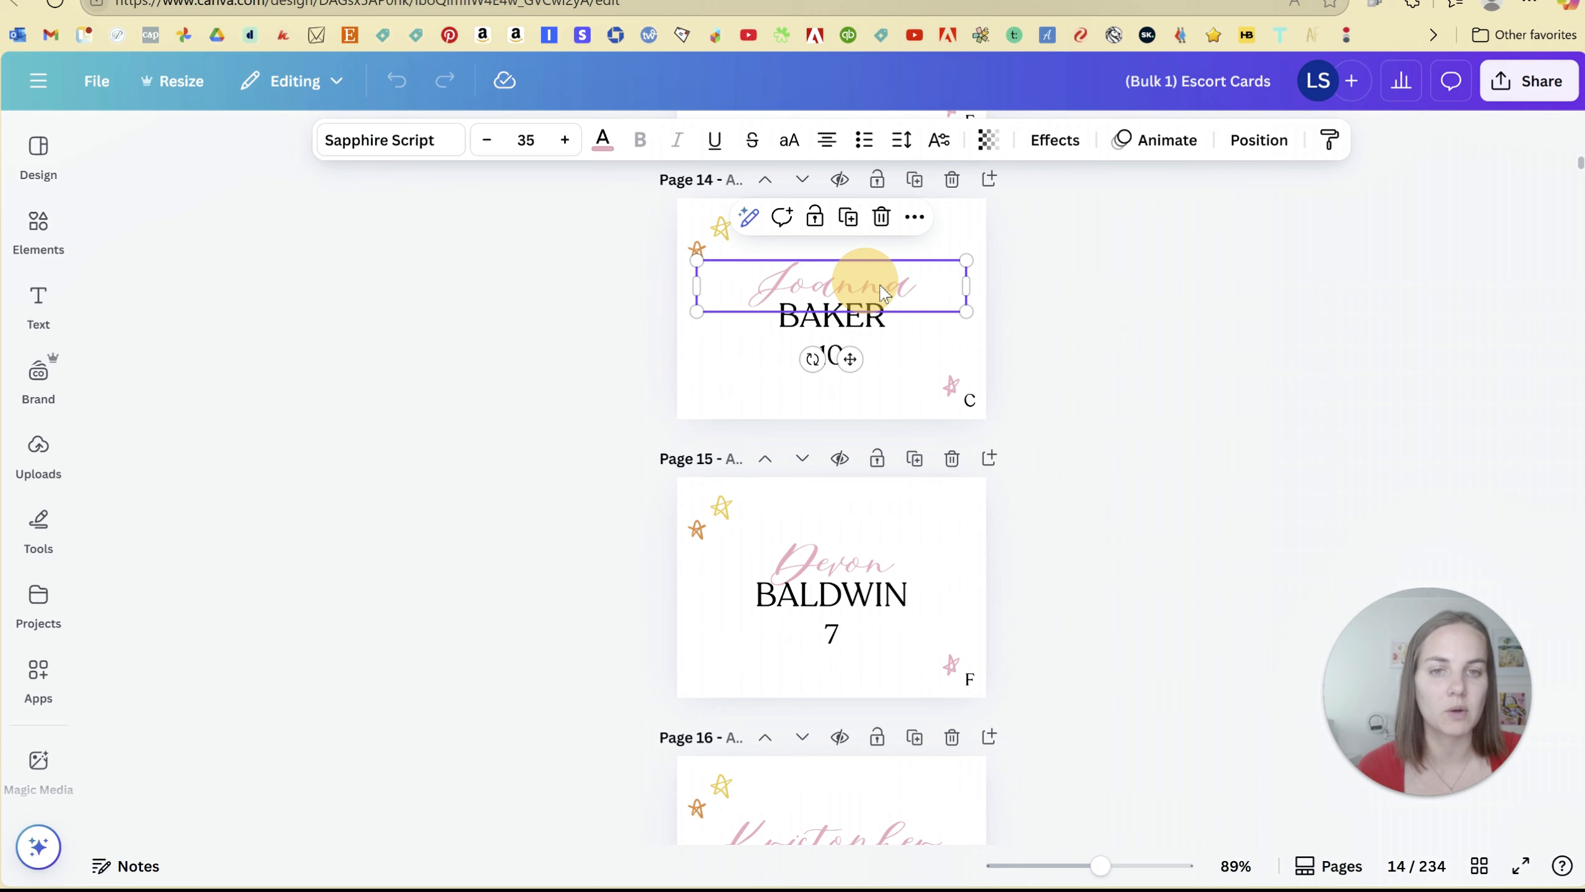
left_click_drag(900, 302, 899, 303)
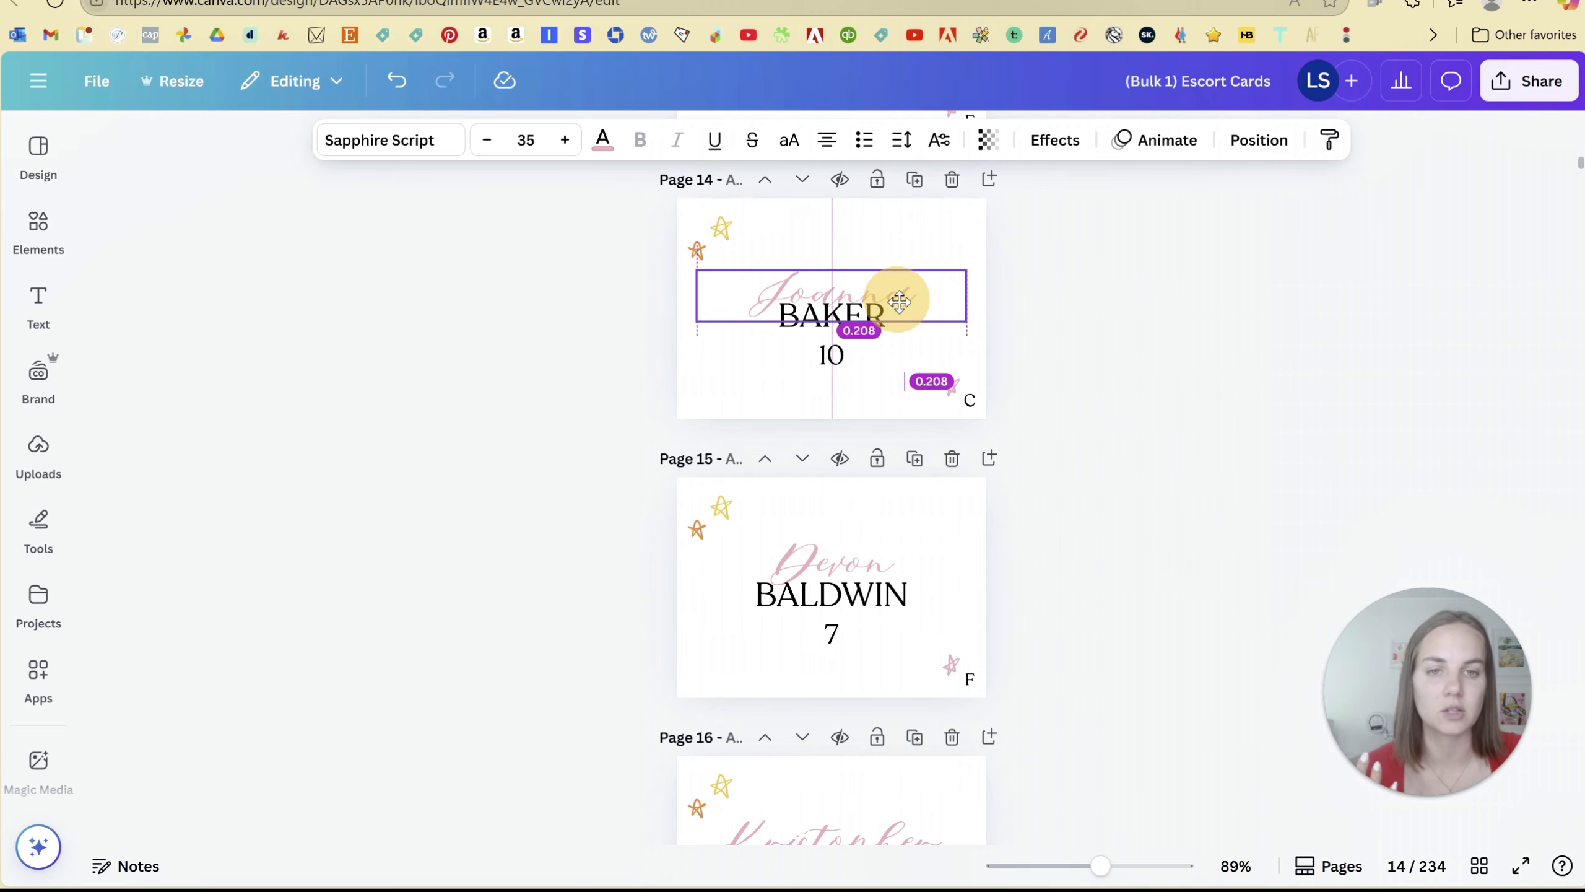
key("ctrl+z")
left_click(1116, 341)
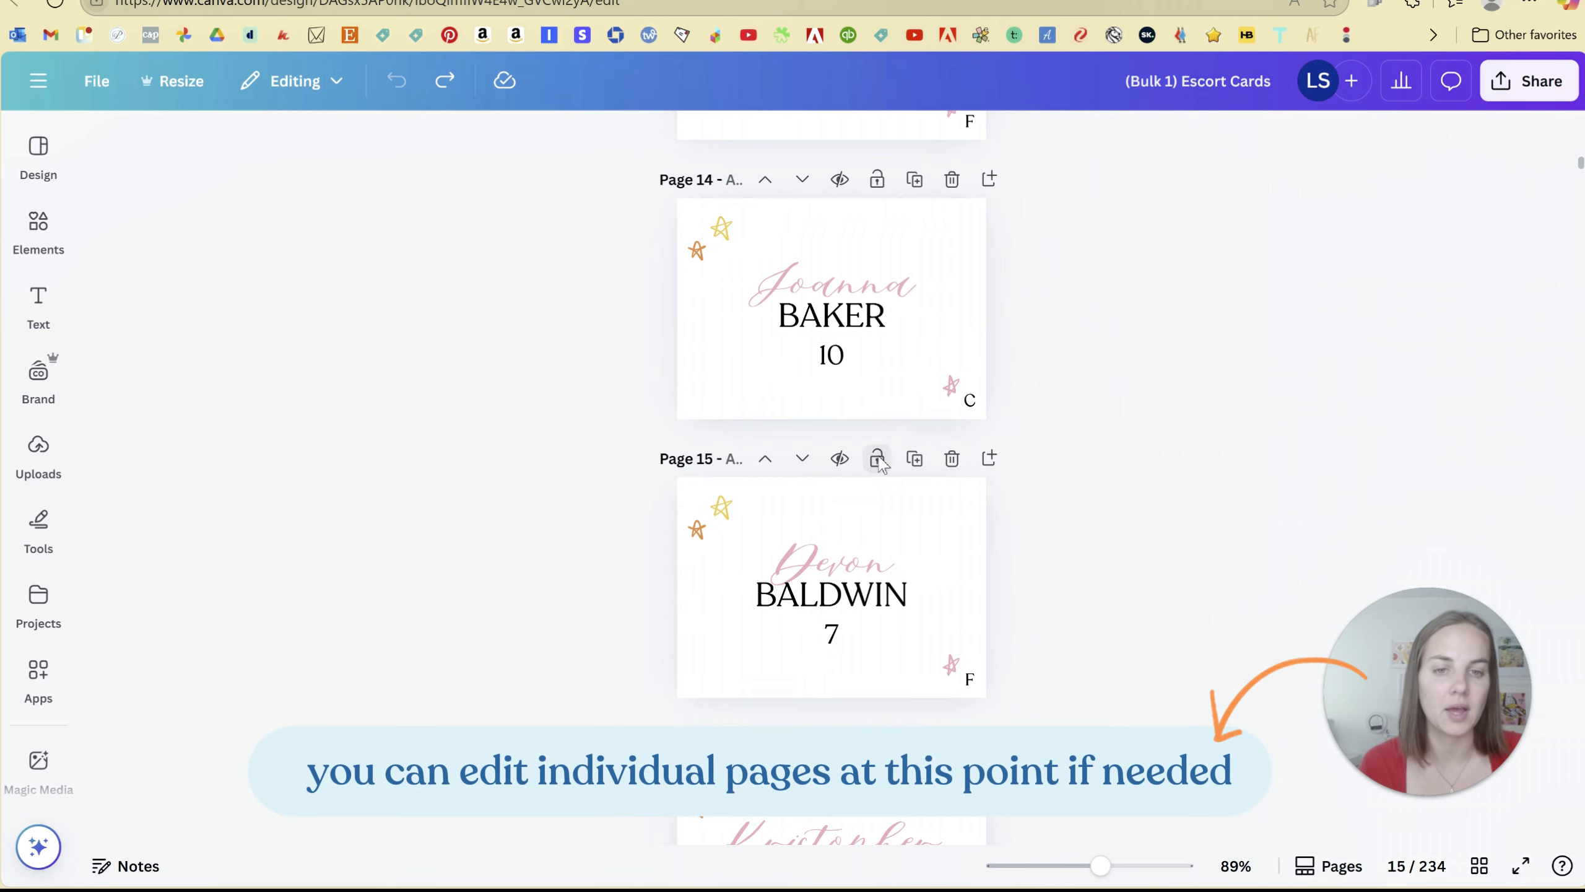
Slightly reduce the font size of the first name on page 16
scroll(877, 457, "down", 8)
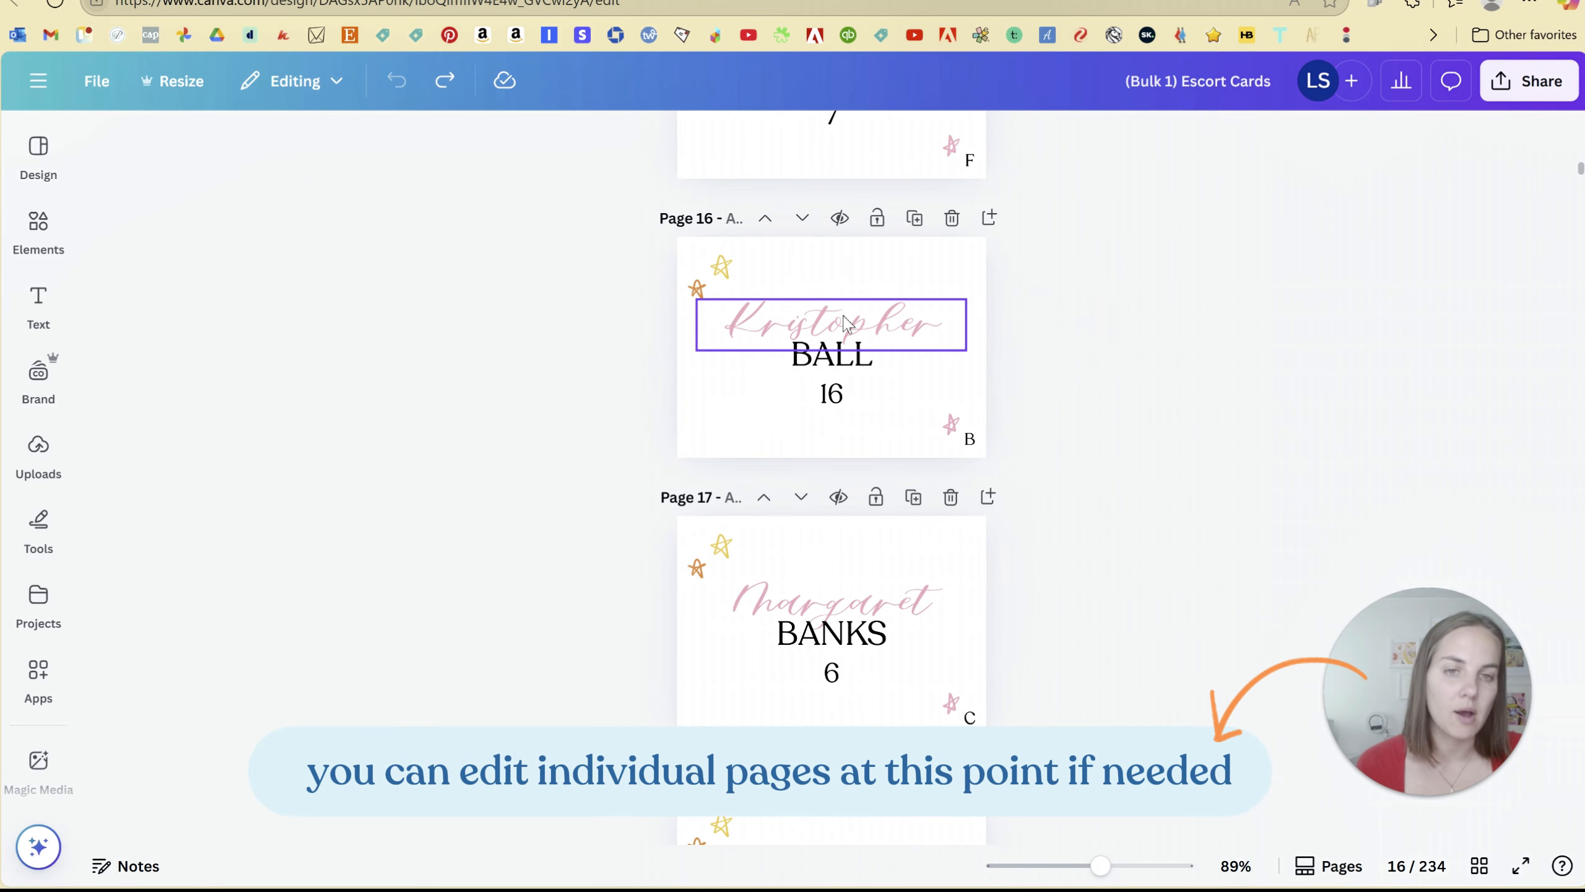
left_click(846, 324)
left_click(490, 140)
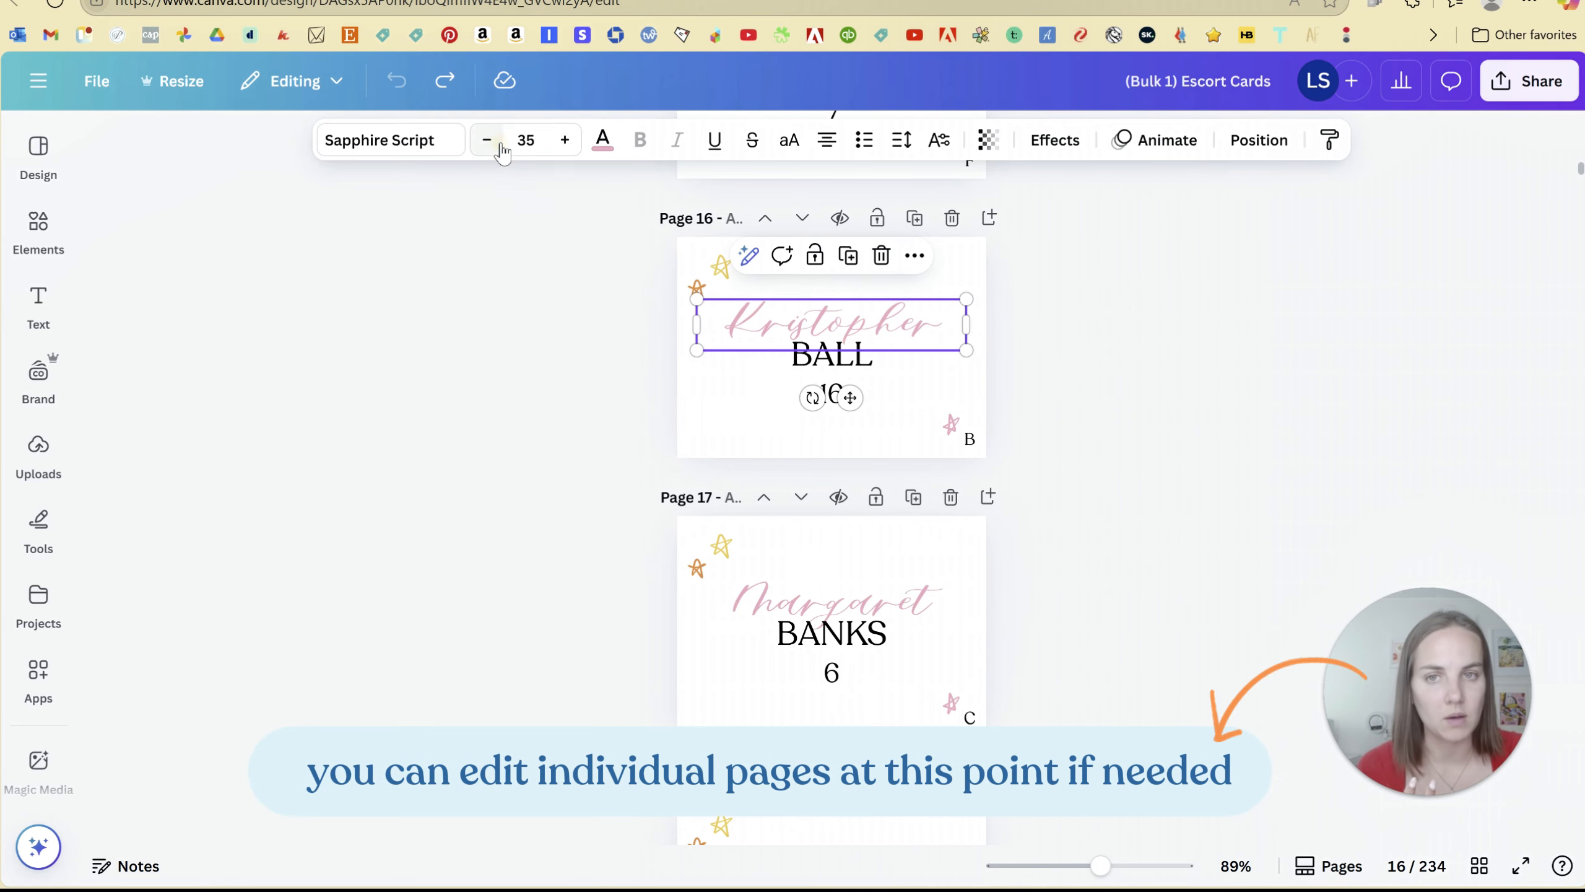
left_click(1189, 426)
Look through the escort cards on pages 17 to 50 to check the layout of names, table numbers and meal letters
scroll(1083, 389, "down", 5)
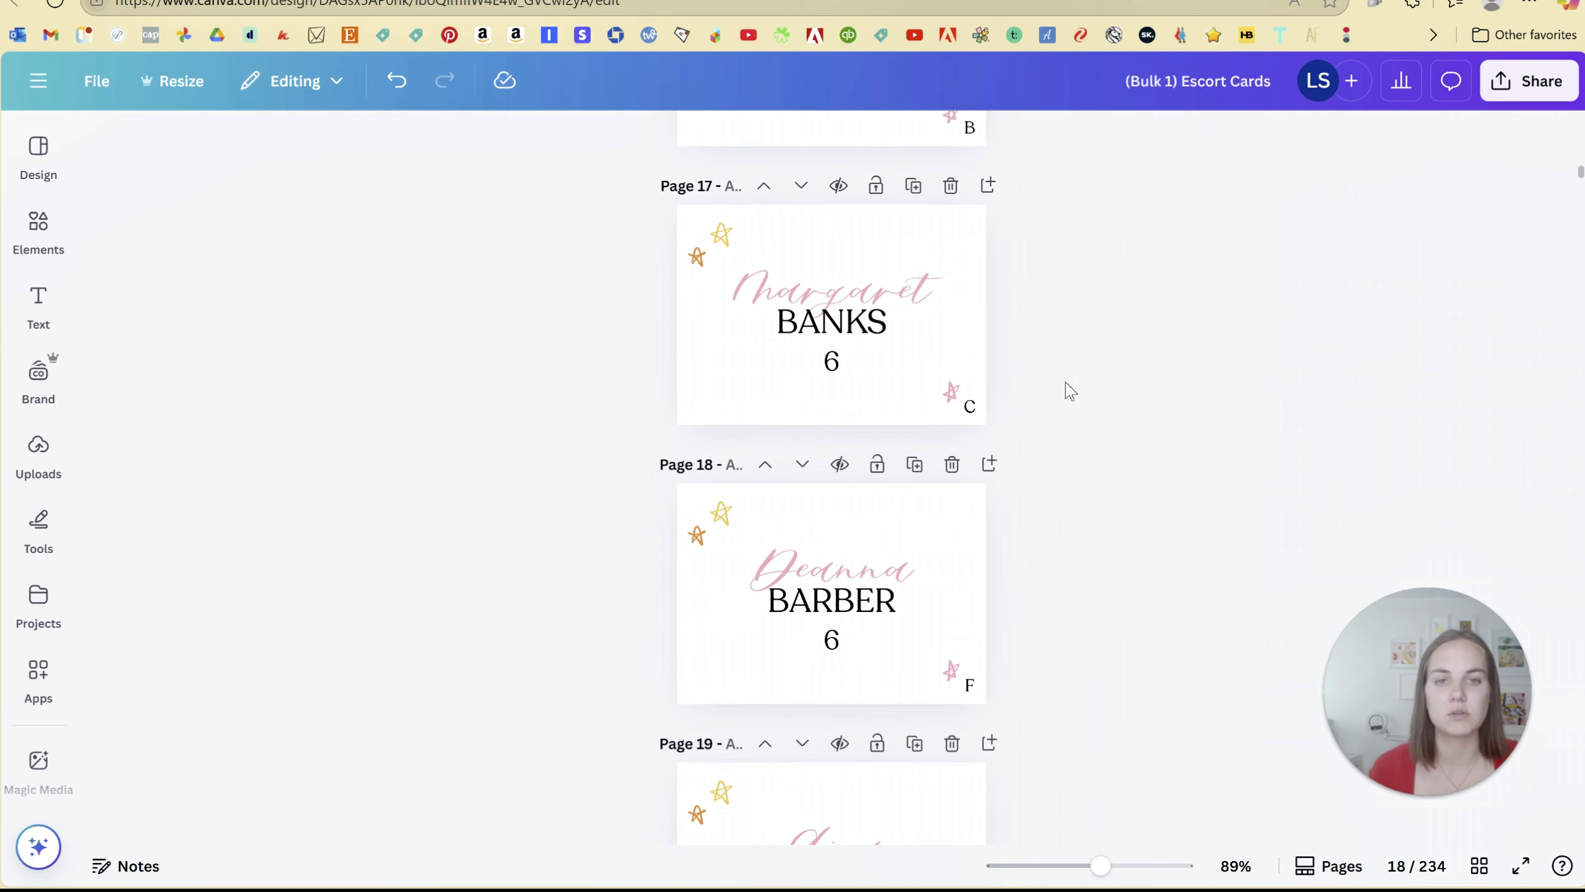
scroll(845, 321, "down", 5)
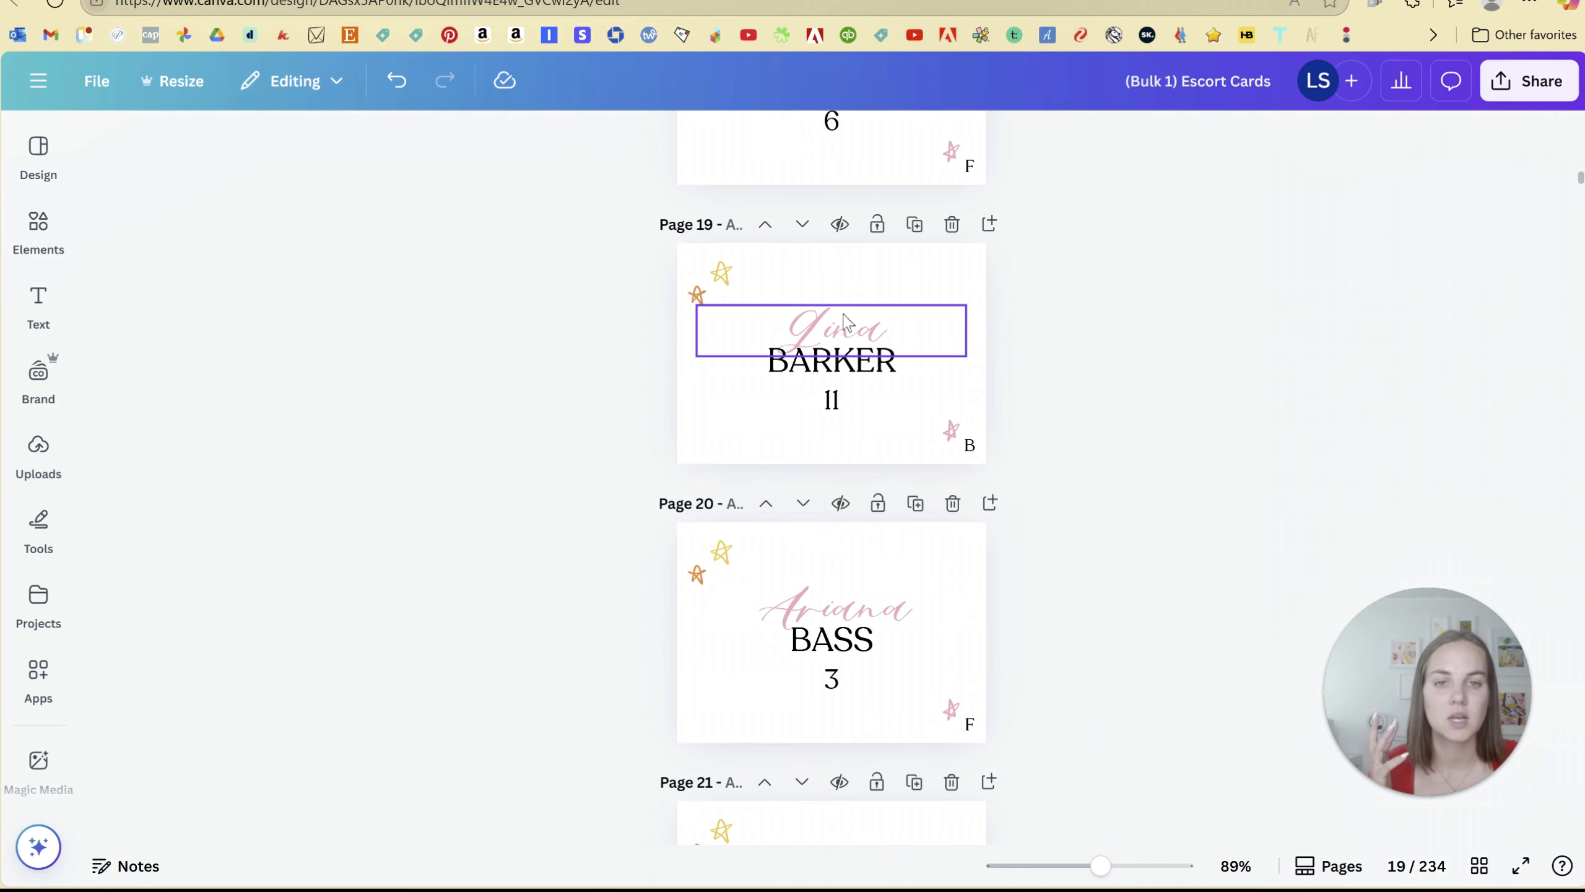
scroll(846, 322, "down", 10)
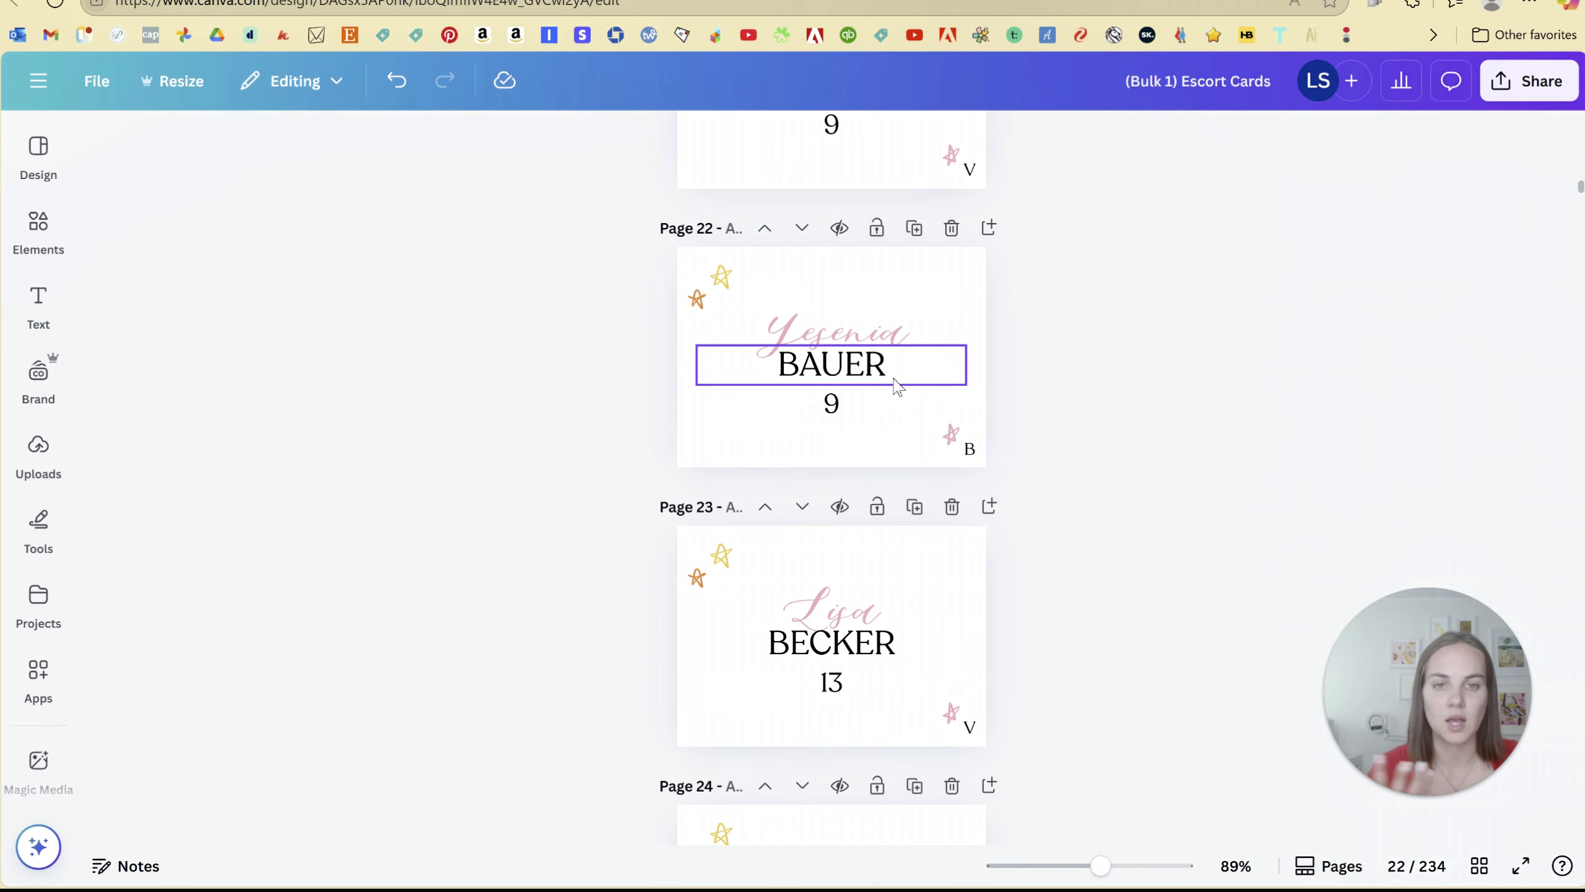
scroll(904, 393, "down", 8)
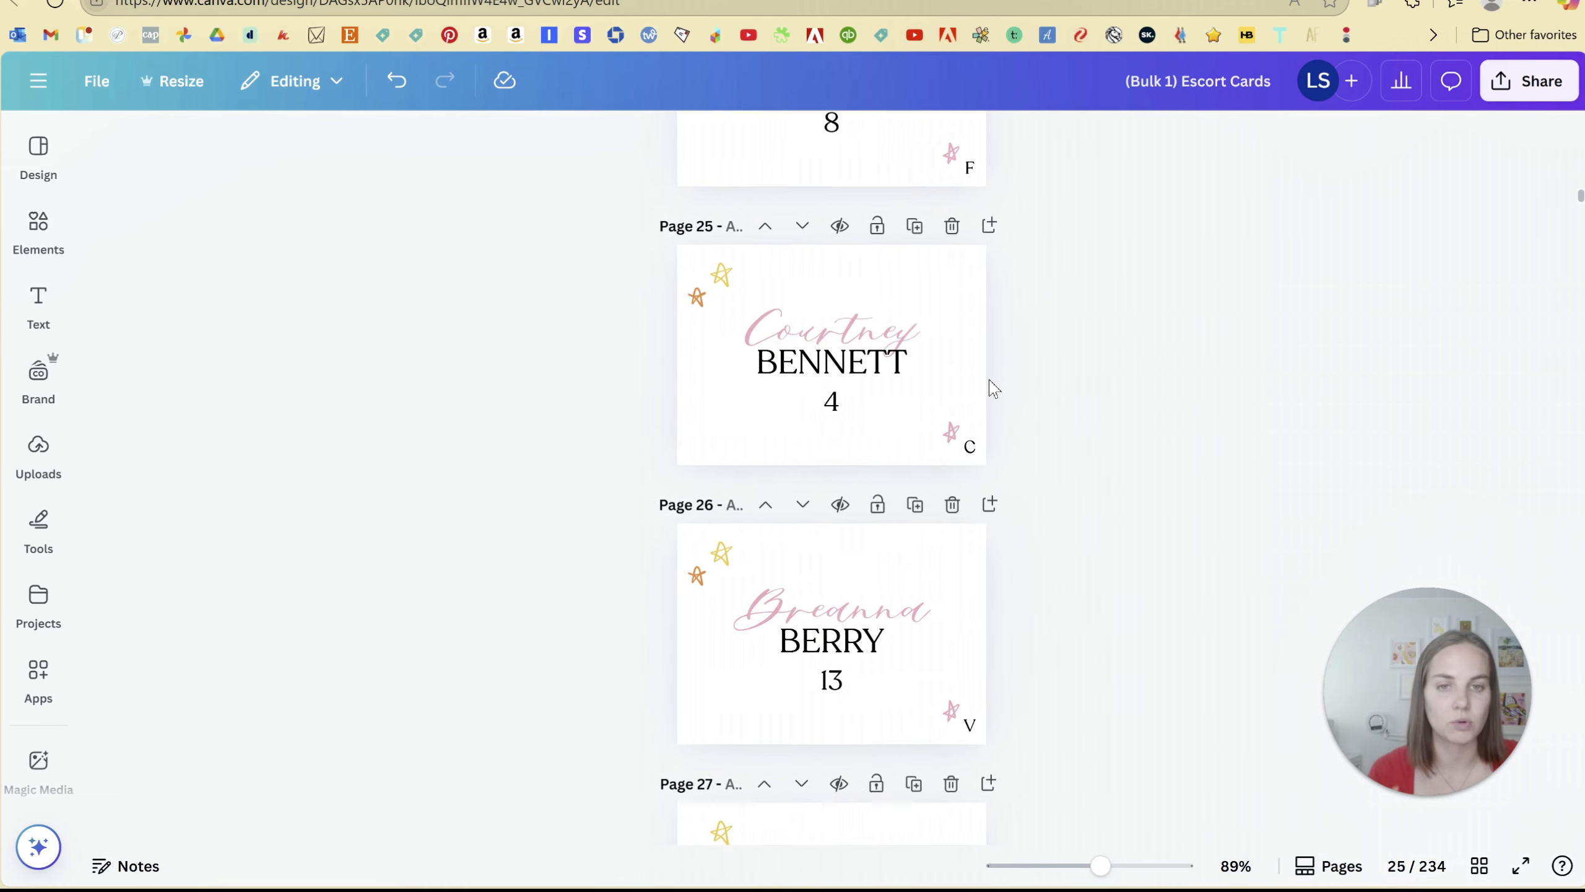
scroll(983, 384, "down", 4)
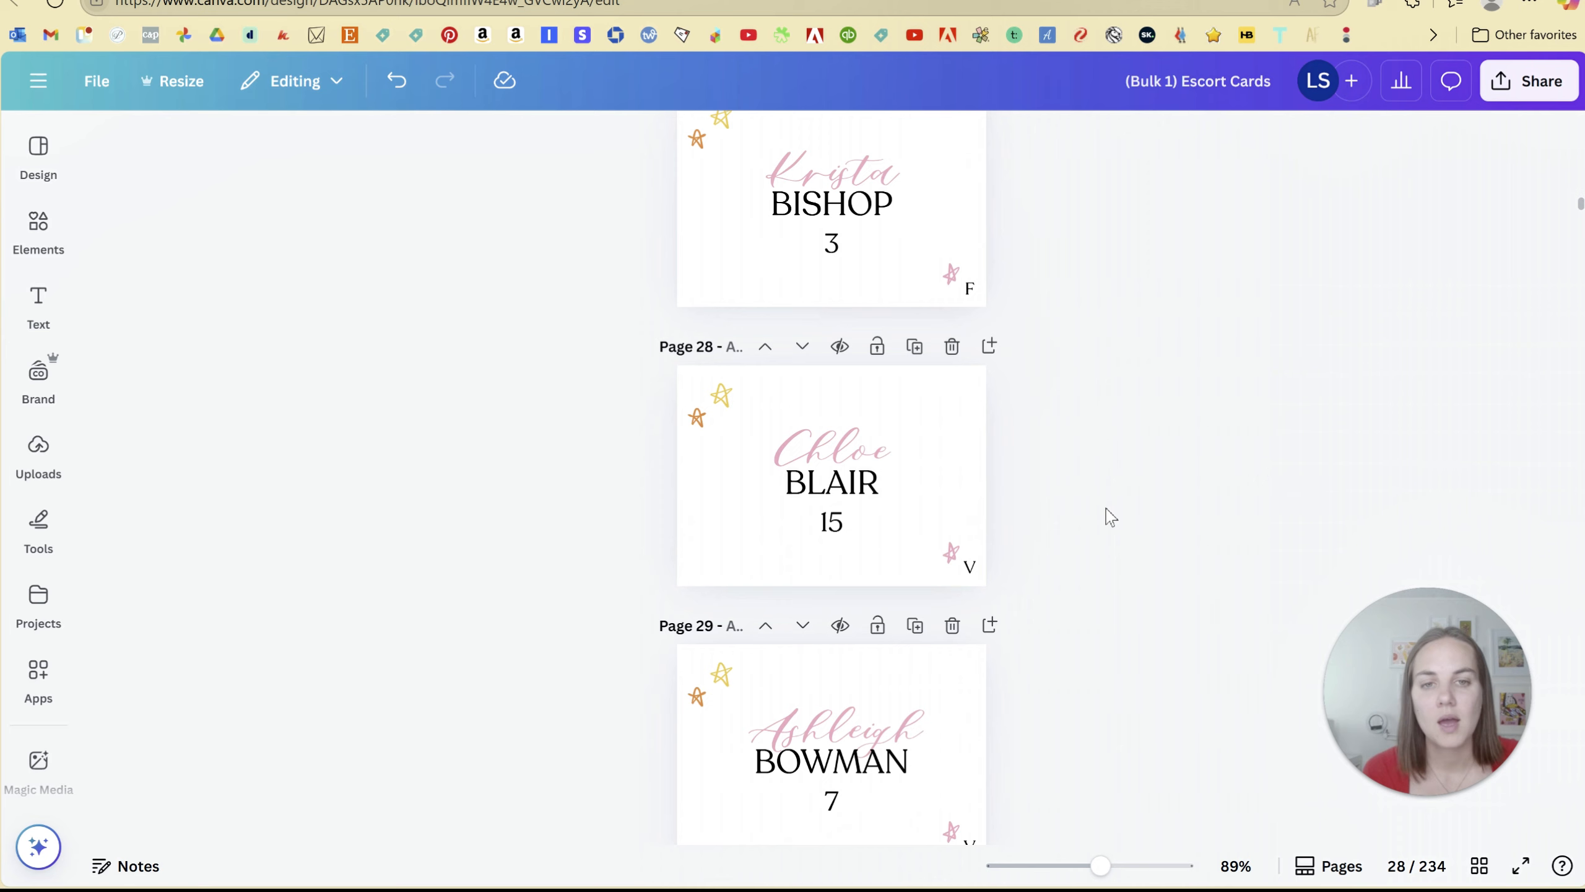
scroll(1080, 506, "down", 5)
scroll(1052, 491, "down", 8)
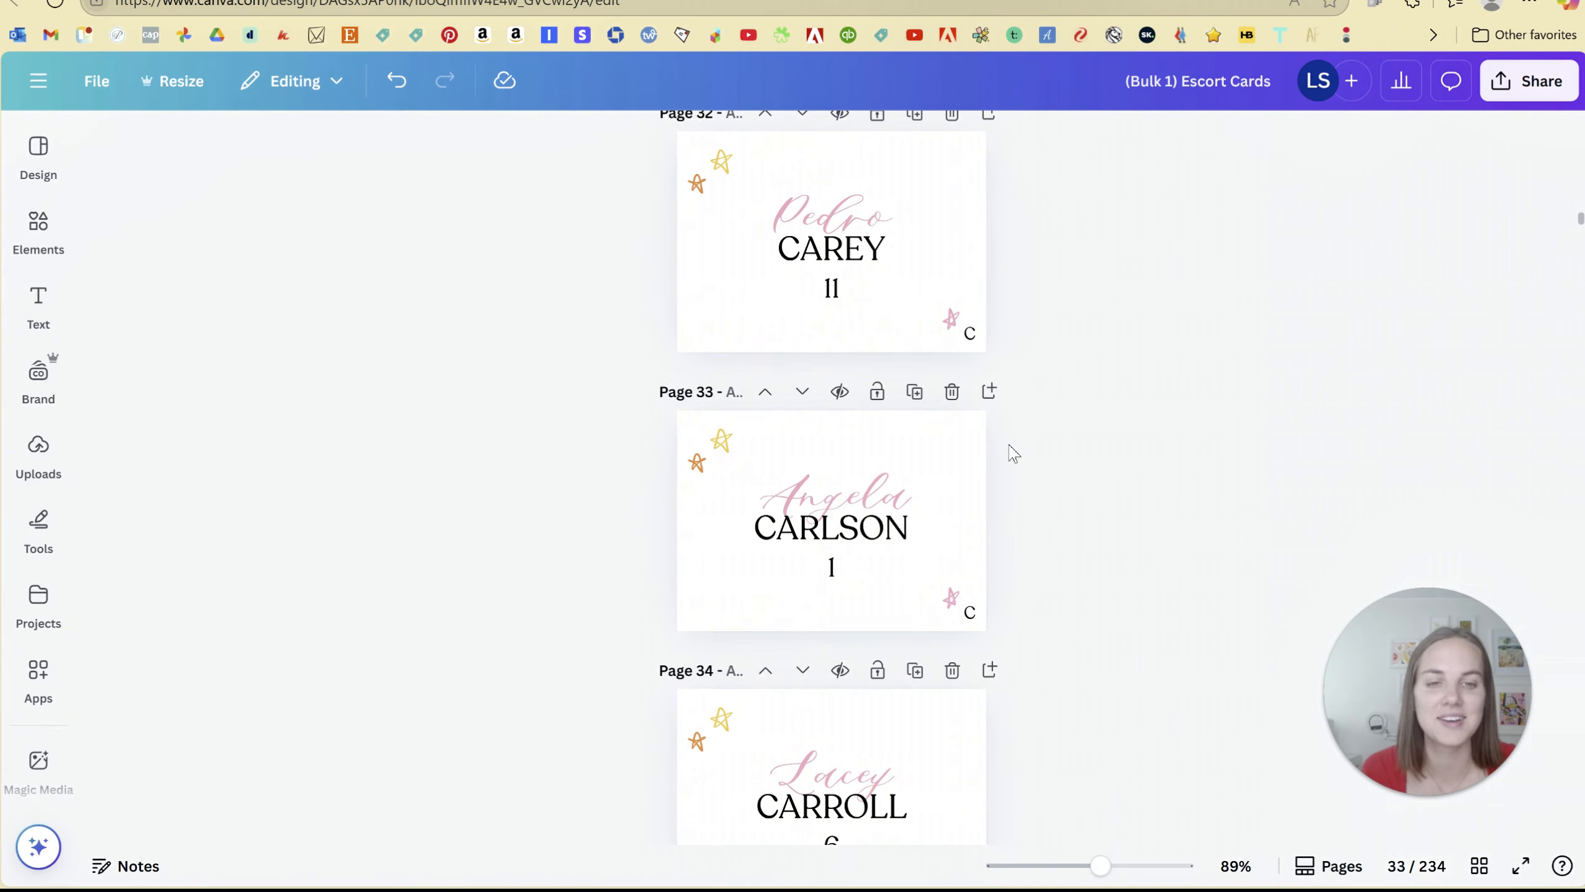
scroll(1009, 449, "down", 8)
scroll(1011, 449, "down", 6)
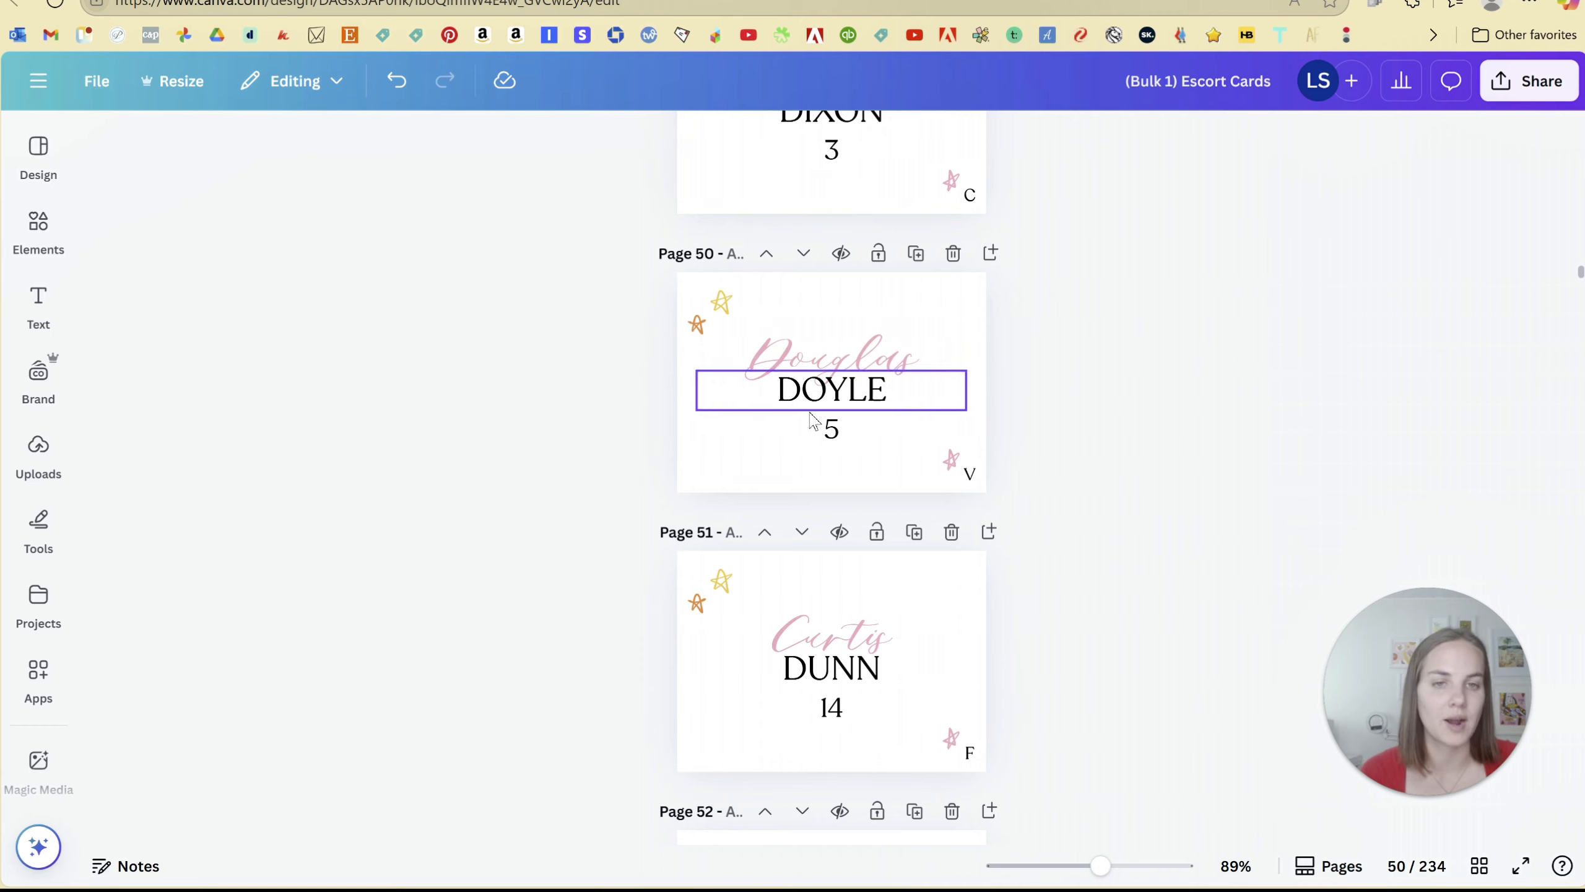
left_click(1312, 398)
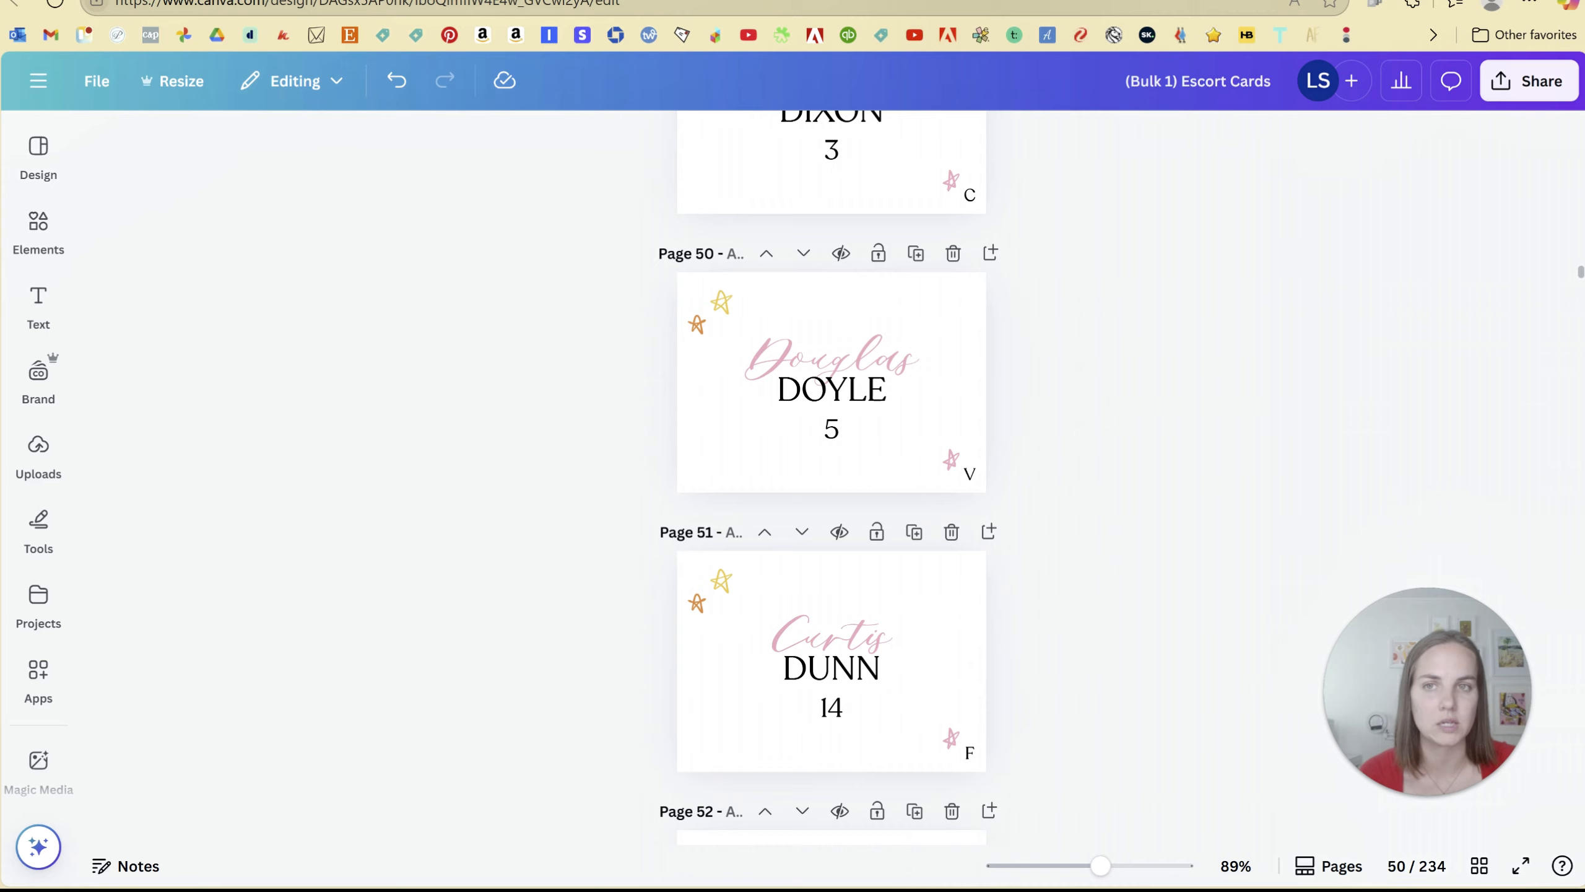
Switch to the guest list in Google Sheets and select the first names in A124:A138 to review the alphabetized source data
left_click(146, 0)
left_click_drag(112, 234, 169, 509)
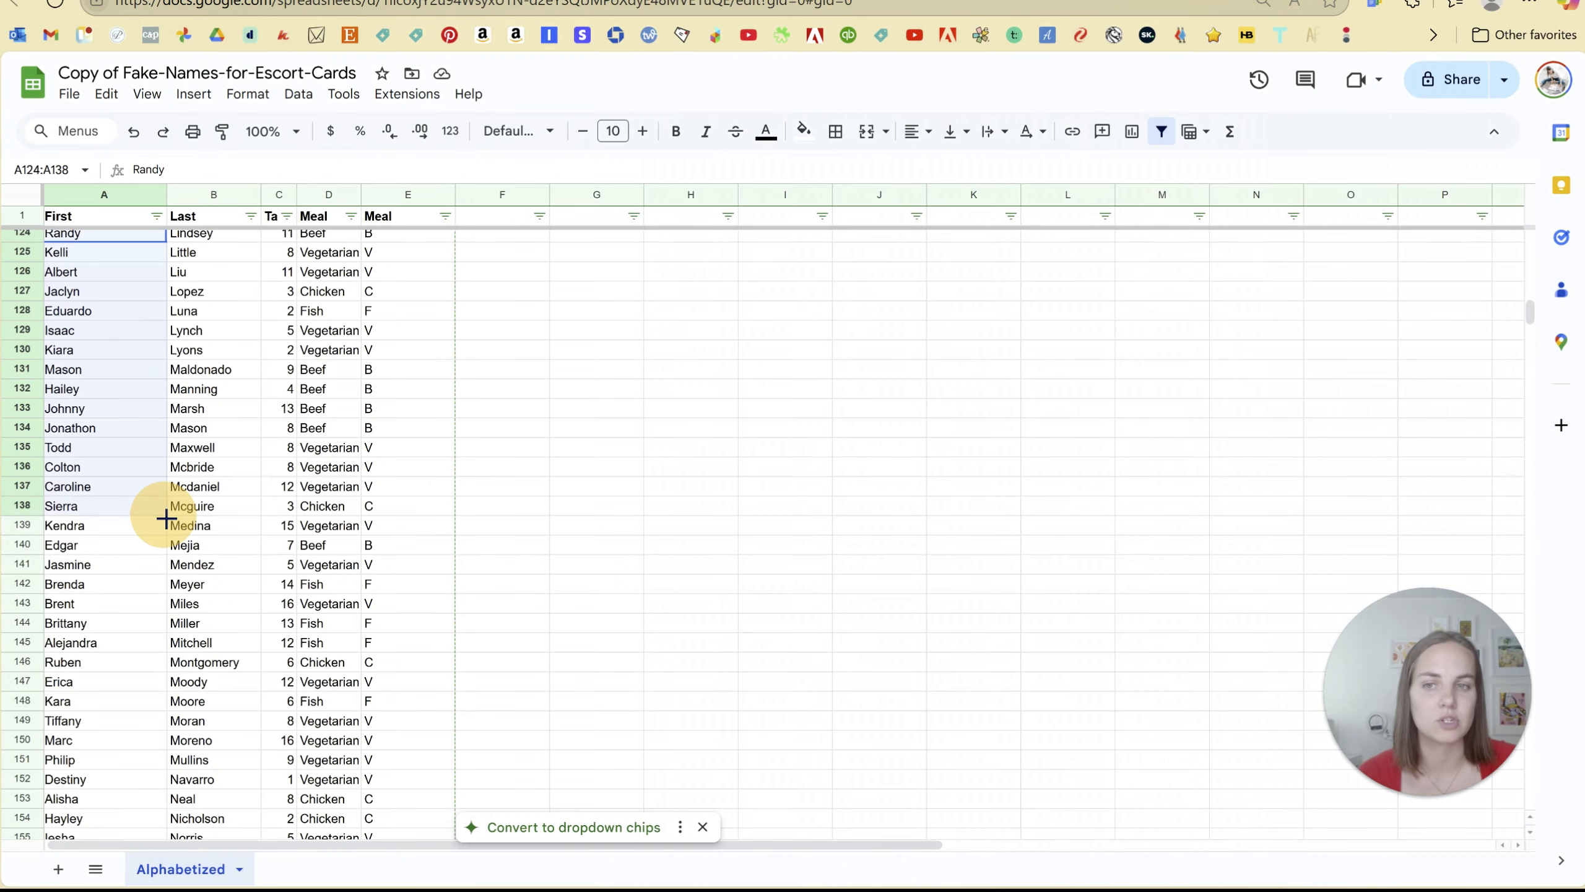
scroll(221, 454, "up", 12)
Switch back to the escort cards design in Canva and return to page 1
left_click(300, 0)
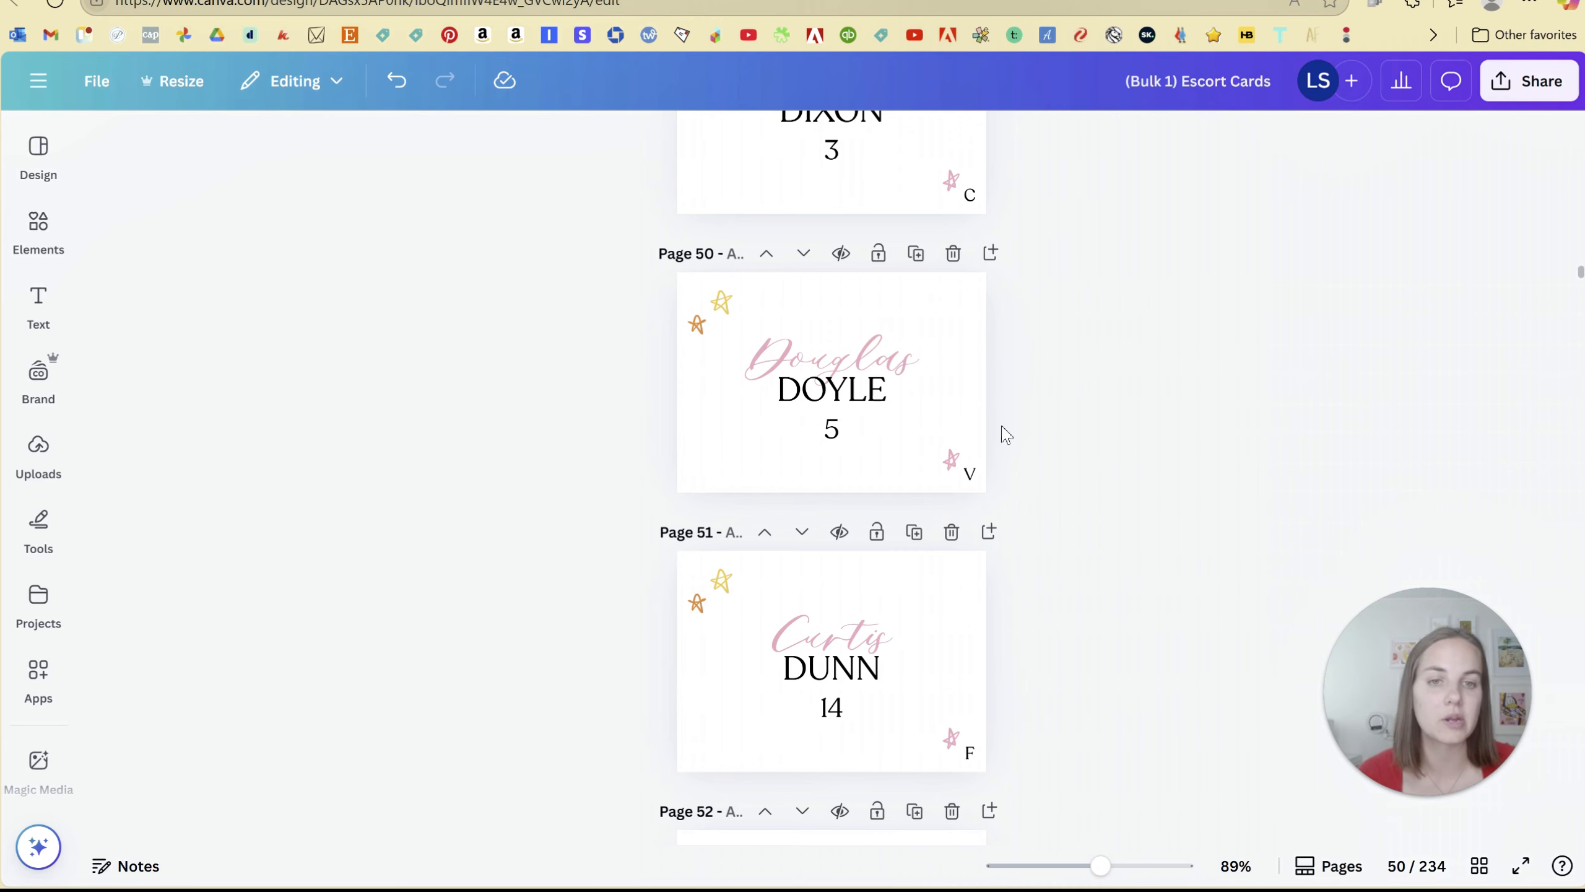
scroll(1097, 462, "up", 5)
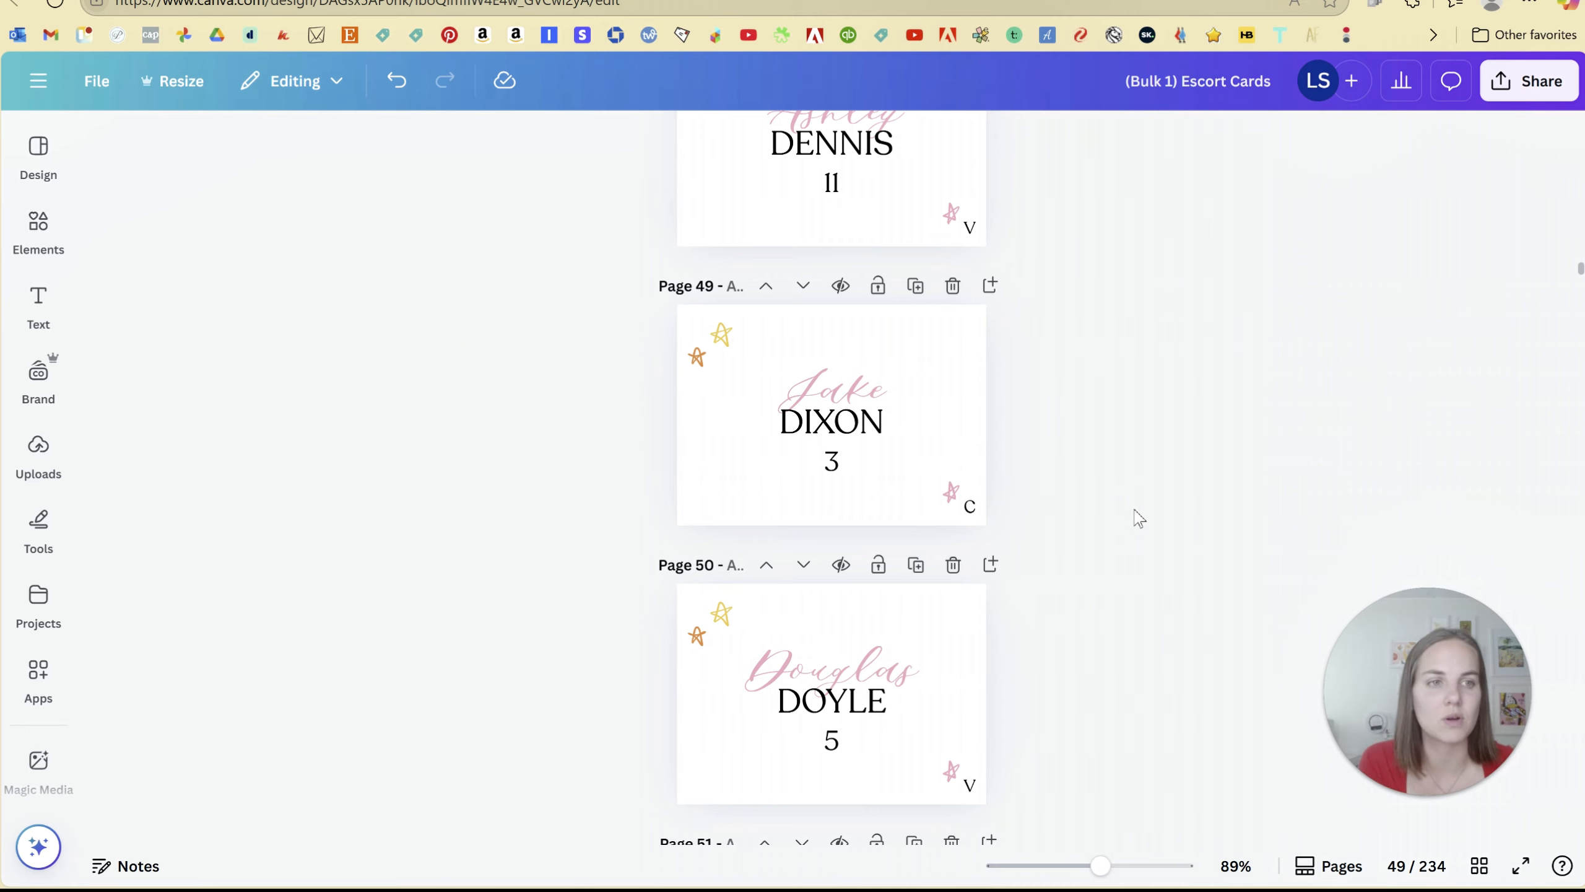
left_click_drag(1581, 273, 1581, 122)
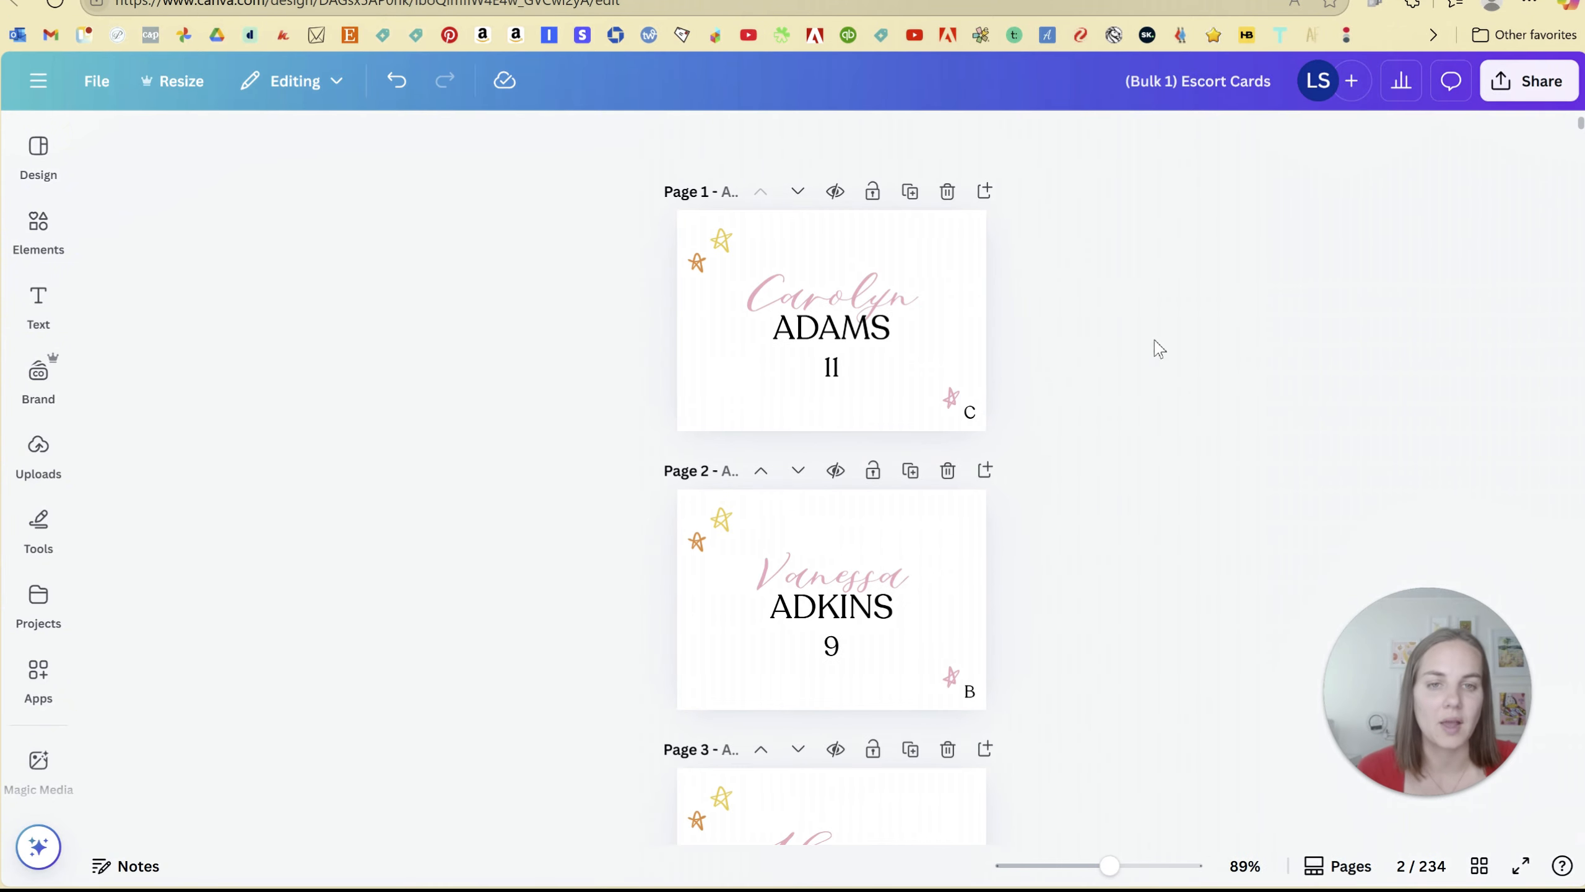